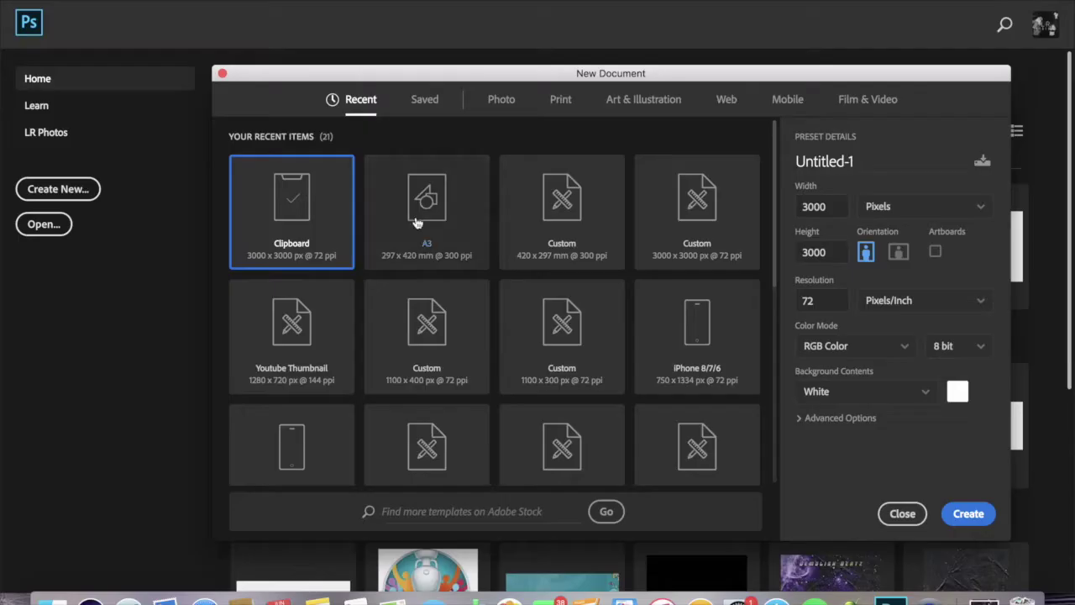
Create a new blank A3 landscape canvas.
left_click(418, 223)
left_click(898, 252)
left_click(969, 513)
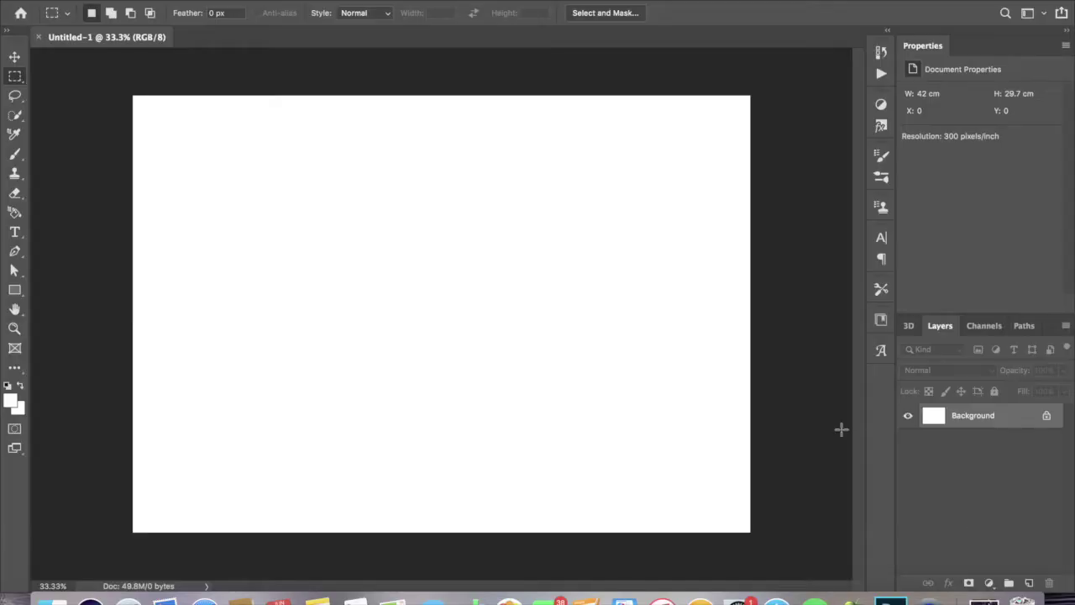
Open the teal background image and drag it into the new canvas.
left_click(182, 14)
double_click(499, 108)
left_click(14, 57)
left_click_drag(441, 313, 431, 285)
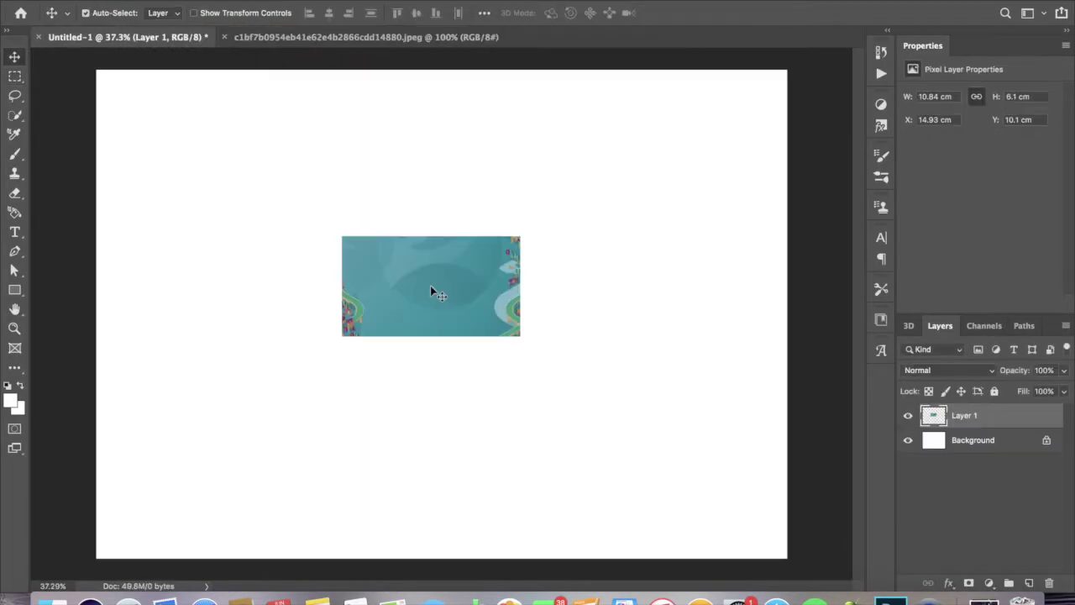
Scale the teal layer until it covers the whole poster, then fit the poster in view.
key("ctrl+t")
left_click_drag(521, 233, 815, 69)
left_click_drag(348, 351, 389, 485)
key("ctrl+minus")
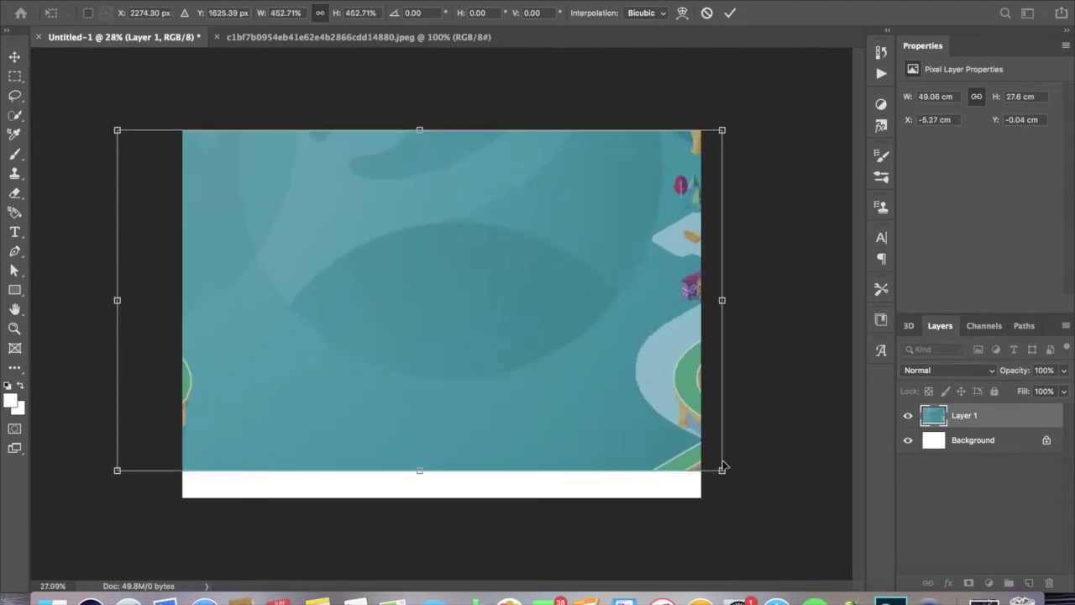
mouse_move(761, 503)
left_mouse_down()
mouse_move(730, 466)
mouse_move(713, 464)
left_mouse_up()
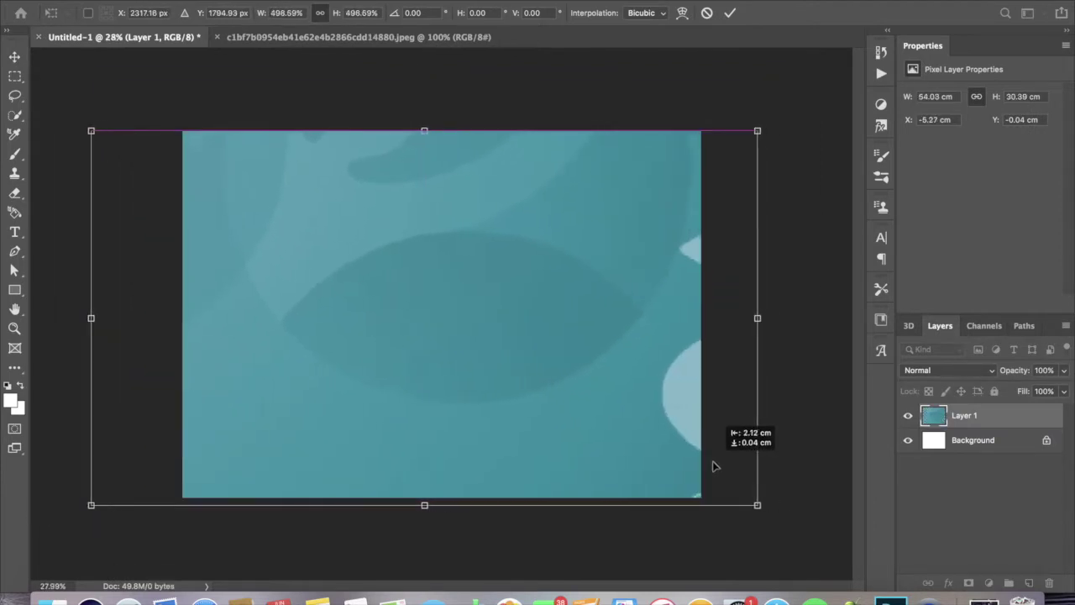
key("Return")
key("ctrl+0")
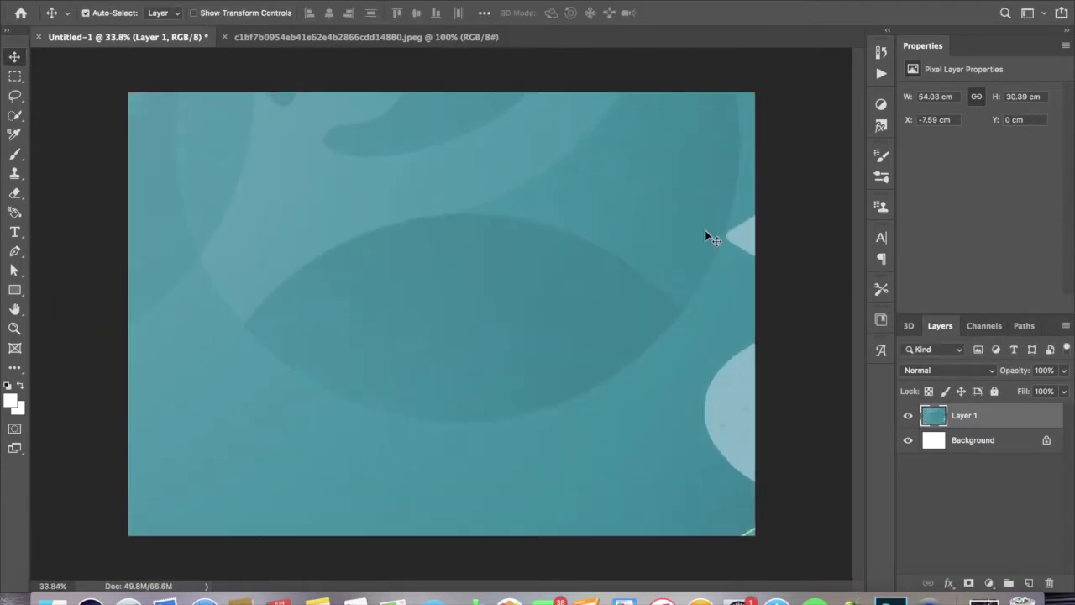
Open the Wembley stadium illustration file.
key("ctrl+o")
left_click(467, 147)
left_click(769, 371)
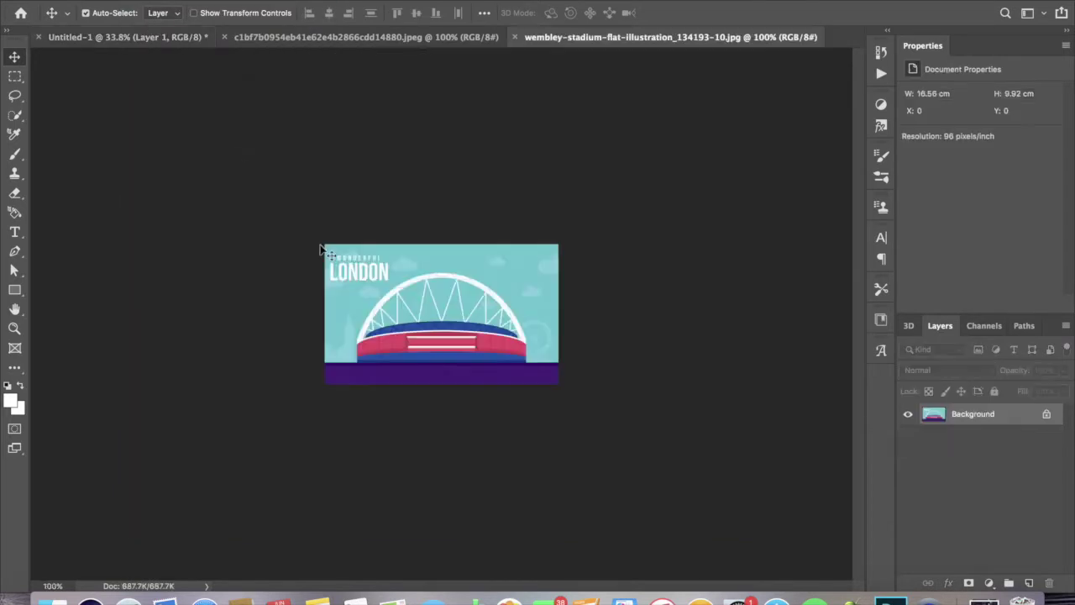
Select the stadium's surroundings with Quick Selection and Magic Wand, then invert the selection.
left_click(14, 116)
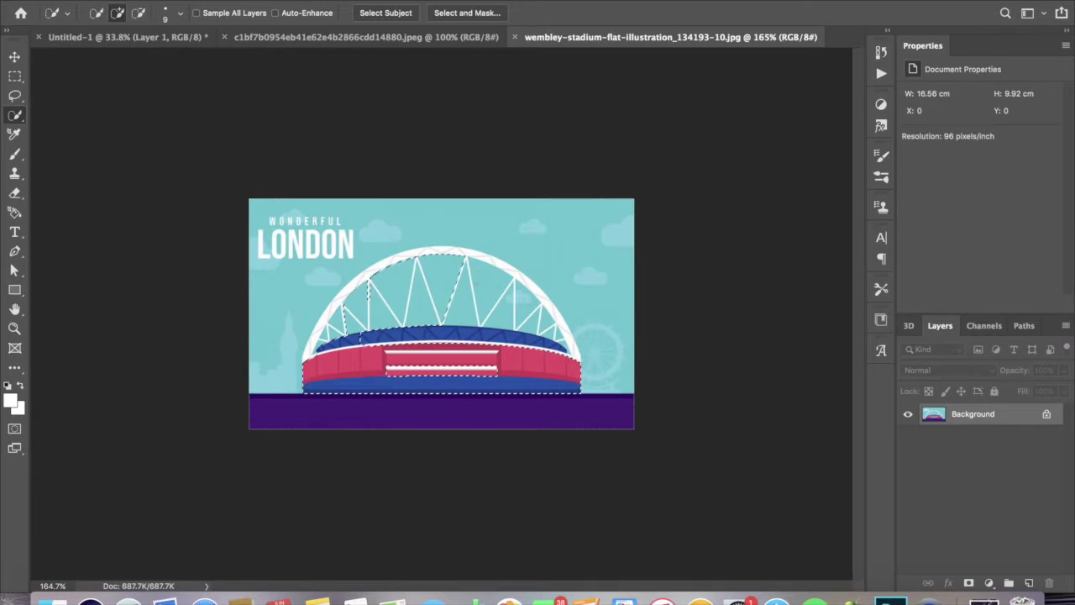
scroll(442, 313, "up", 2)
right_click(10, 118)
left_click(80, 127)
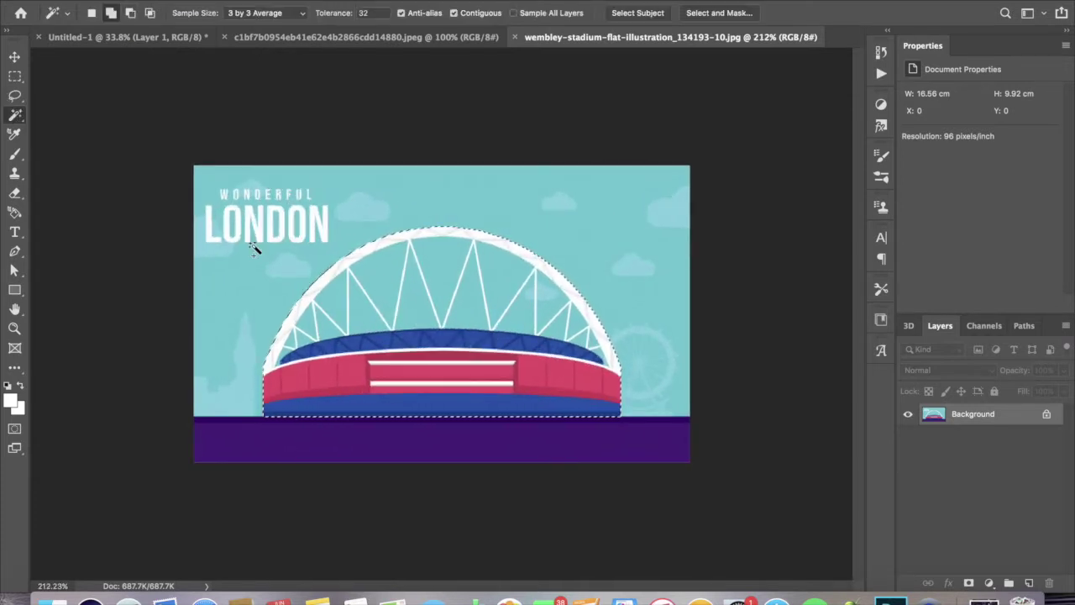
right_click(15, 117)
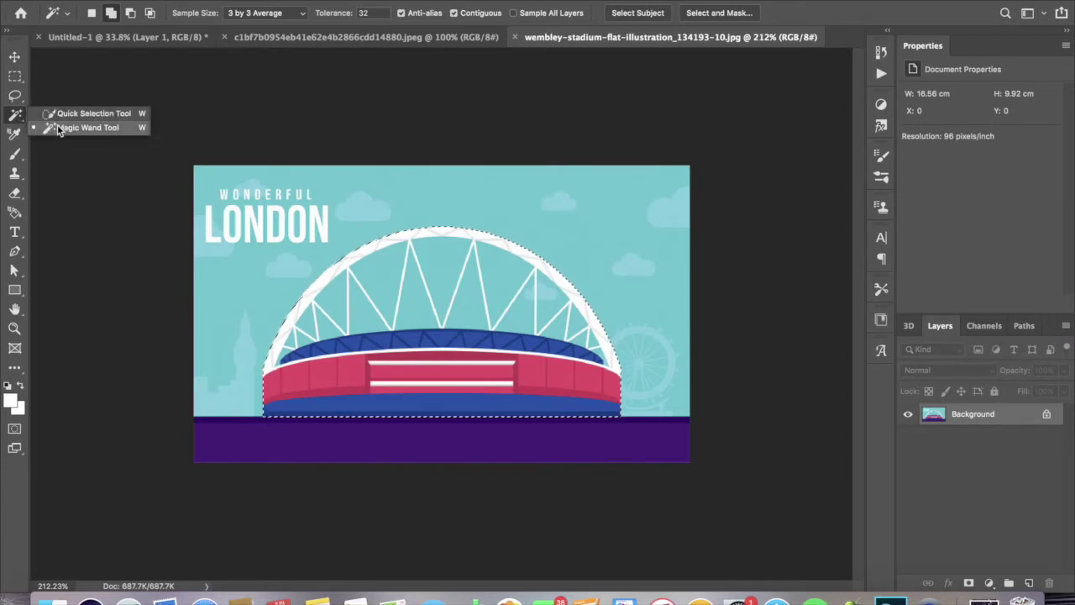
left_click(89, 113)
Add the sky triangles inside the arch to the Magic Wand selection.
right_click(326, 222)
left_click(353, 242)
right_click(14, 116)
left_click(85, 130)
left_click(520, 285)
left_click(450, 267)
left_click(378, 294)
left_click(556, 336)
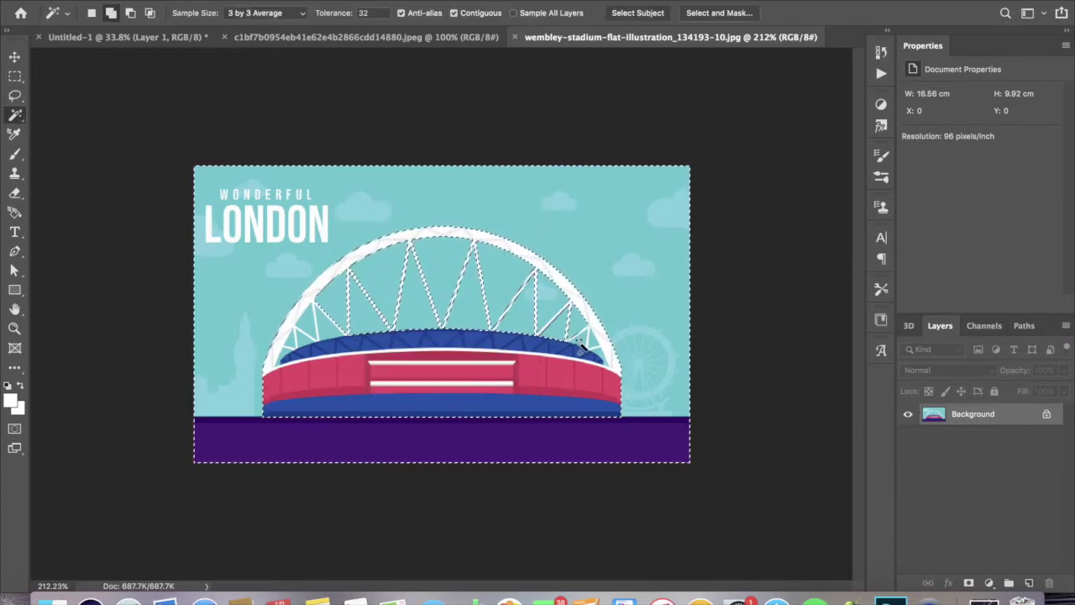
left_click(308, 337)
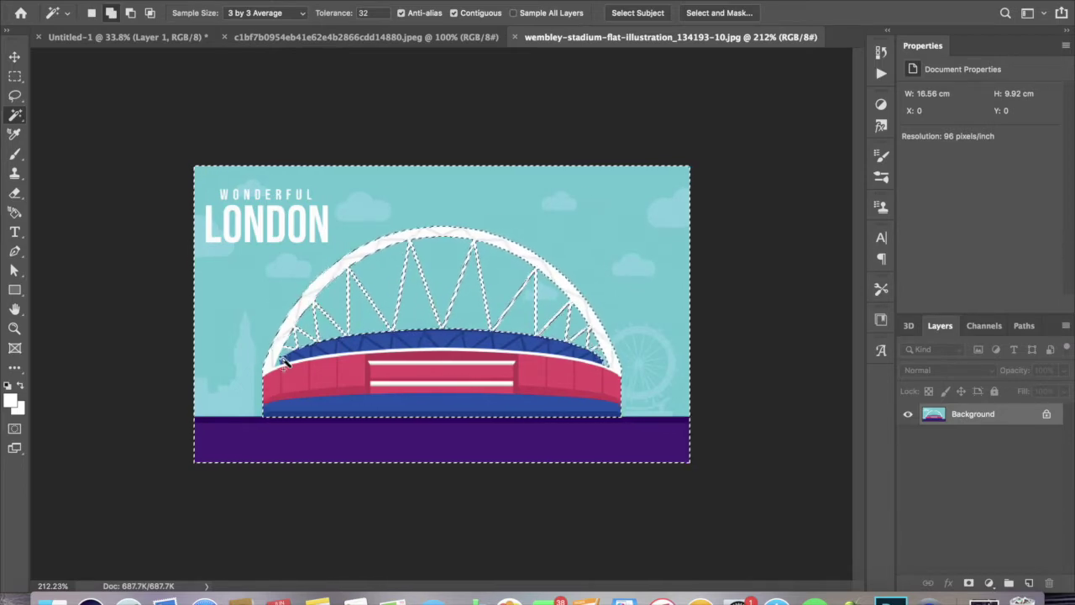
Invert the selection back so only the stadium is selected.
key("ctrl+plus")
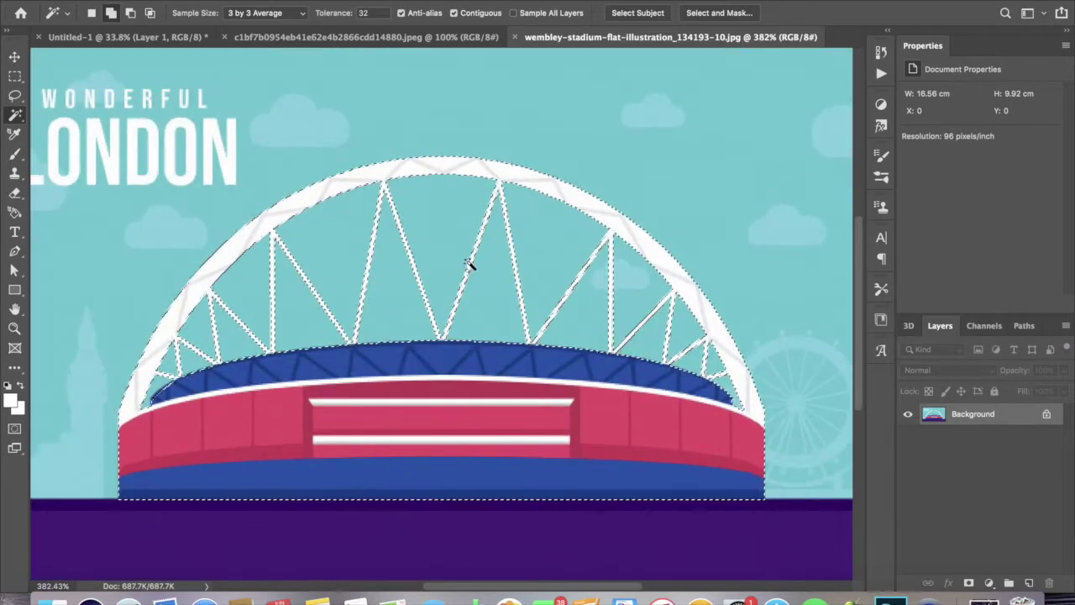
scroll(470, 263, "down", 3)
right_click(468, 240)
left_click(511, 442)
Drag the stadium into the poster and enlarge it along the bottom edge.
left_click(15, 57)
mouse_move(441, 386)
left_mouse_down()
mouse_move(500, 405)
mouse_move(563, 327)
mouse_move(525, 387)
left_mouse_up()
key("ctrl+t")
key("Return")
scroll(517, 339, "up", 2)
scroll(518, 339, "down", 1)
left_click(224, 37)
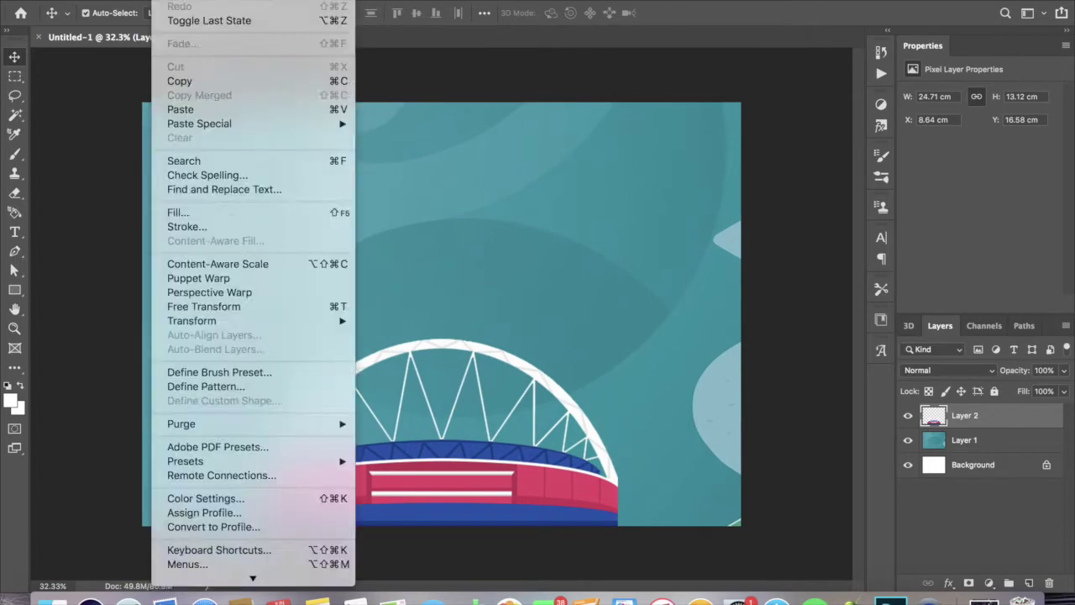
Copy the UEFA Euro 2020 logo image and paste it into the poster.
key("ctrl+o")
double_click(478, 183)
key("ctrl+a")
key("ctrl+c")
key("ctrl+Tab")
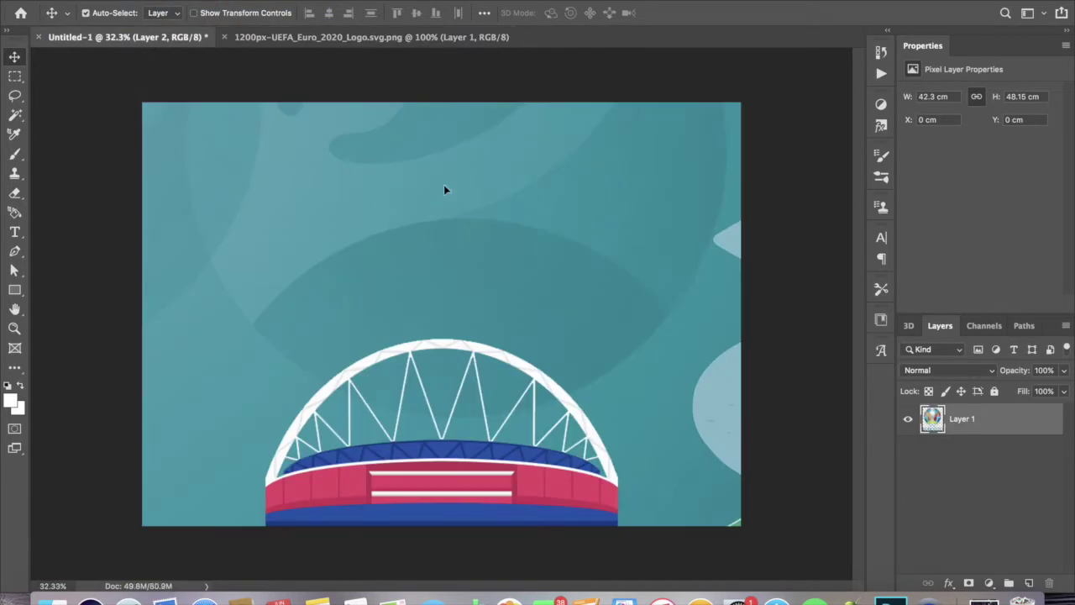
key("ctrl+v")
Quick Select just the EURO2020 lettering on the logo.
left_click(15, 77)
left_click(14, 115)
right_click(14, 115)
left_click(67, 114)
left_click_drag(363, 257, 499, 214)
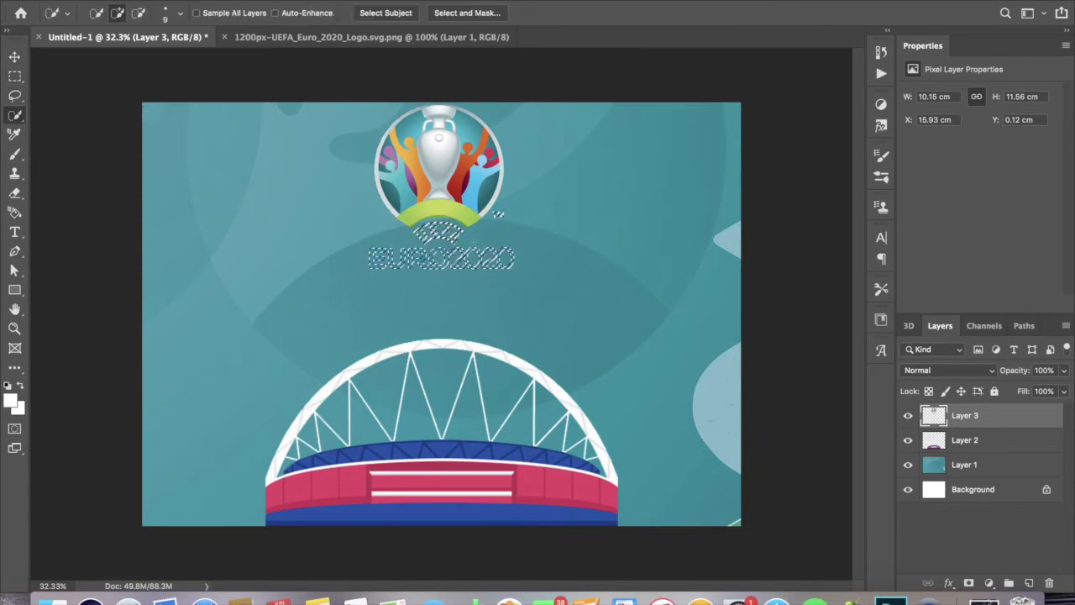
Turn the lettering white with Hue/Saturation Lightness +100, then deselect.
left_click(194, 0)
left_click(436, 101)
left_click_drag(825, 223, 899, 222)
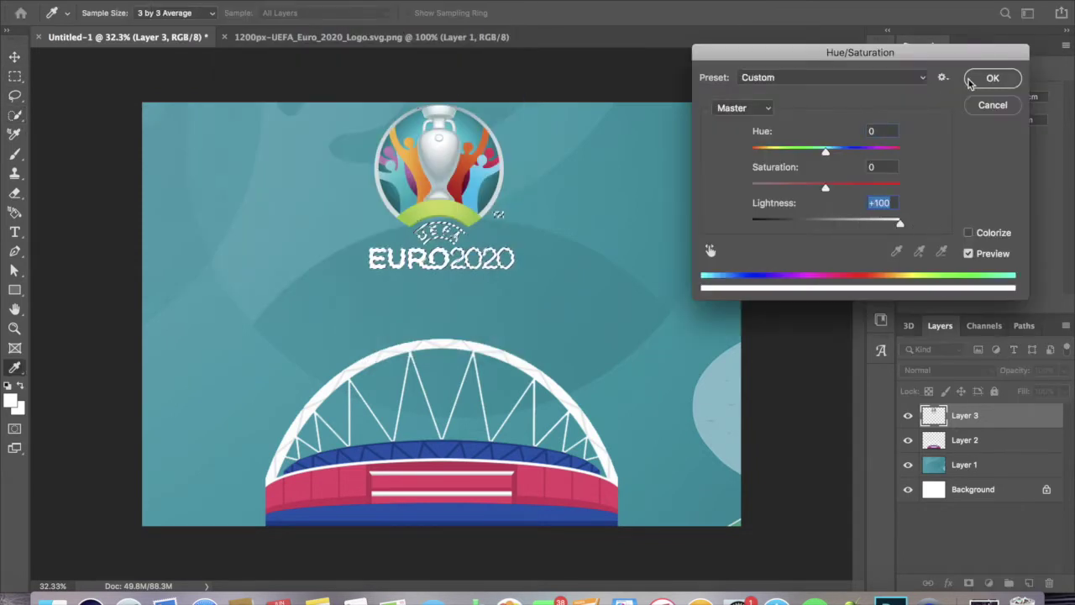
left_click(992, 77)
right_click(558, 232)
left_click(574, 242)
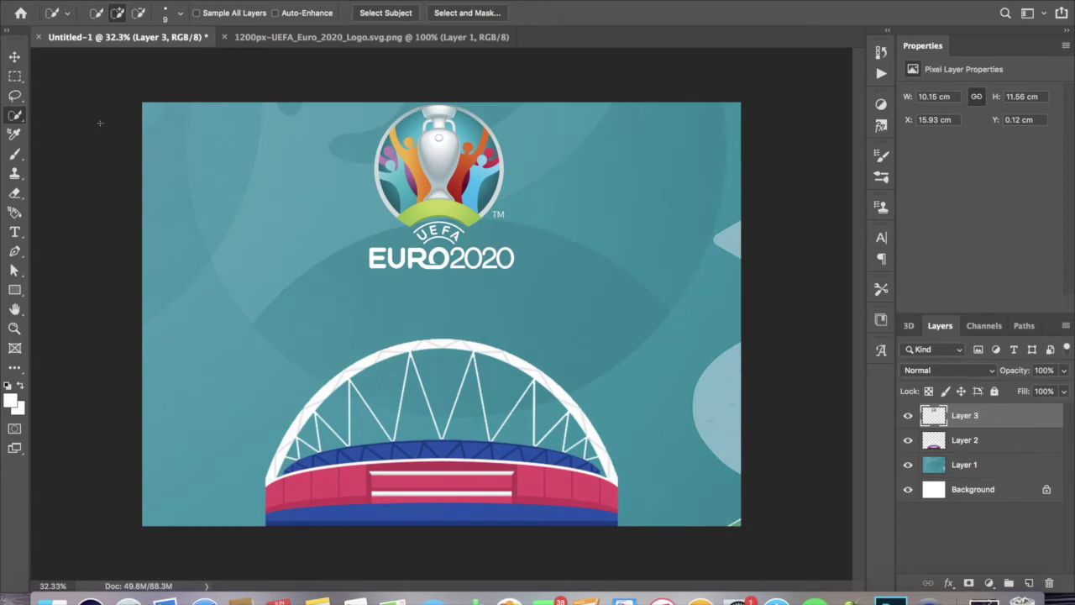
left_click(135, 0)
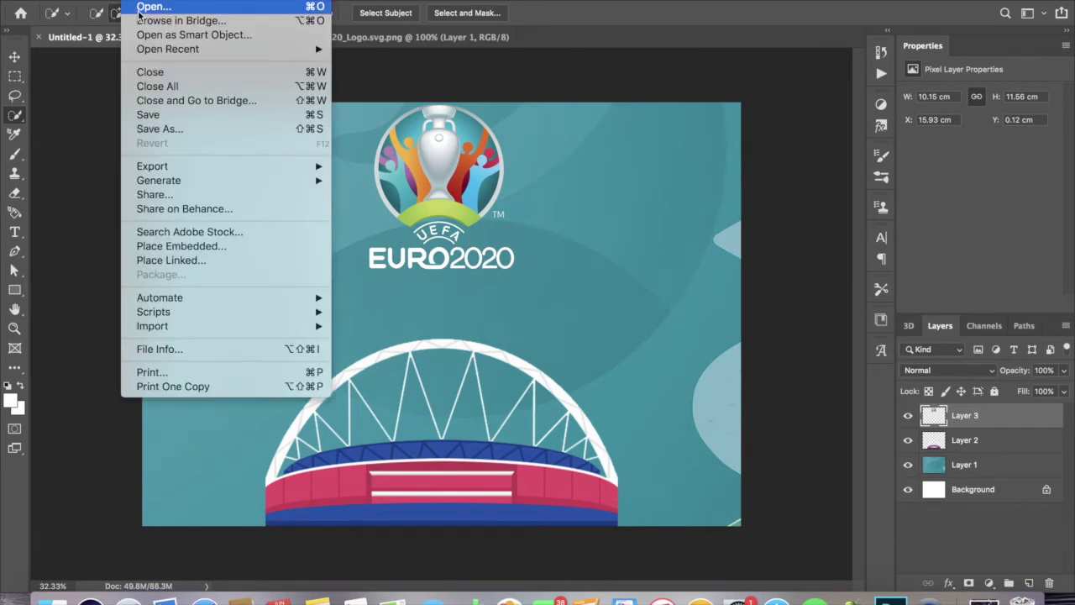
Open the 1892608 trophy-celebration photo.
left_click(139, 7)
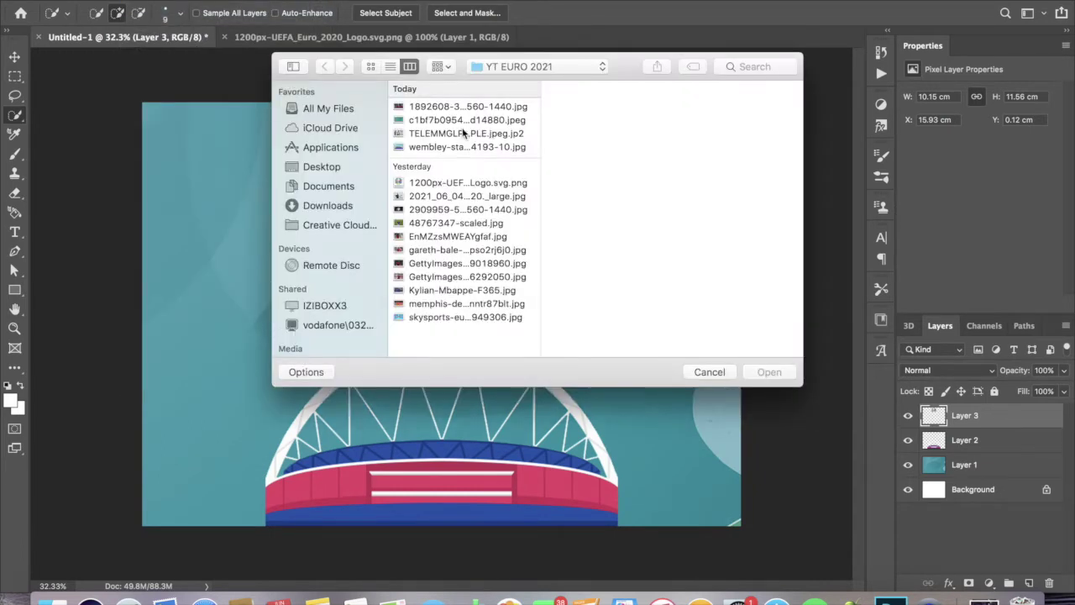
left_click(461, 133)
double_click(461, 106)
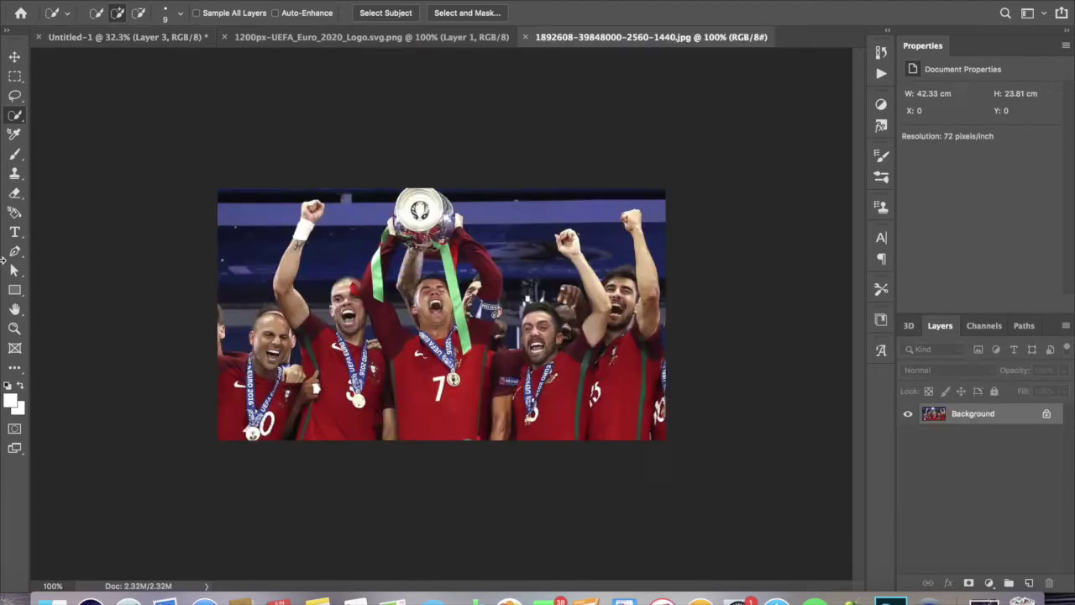
Quick Select the players' shirts and heads, then zoom in to refine the edges.
scroll(442, 314, "up", 3)
left_click_drag(663, 420, 731, 352)
left_click_drag(538, 403, 621, 311)
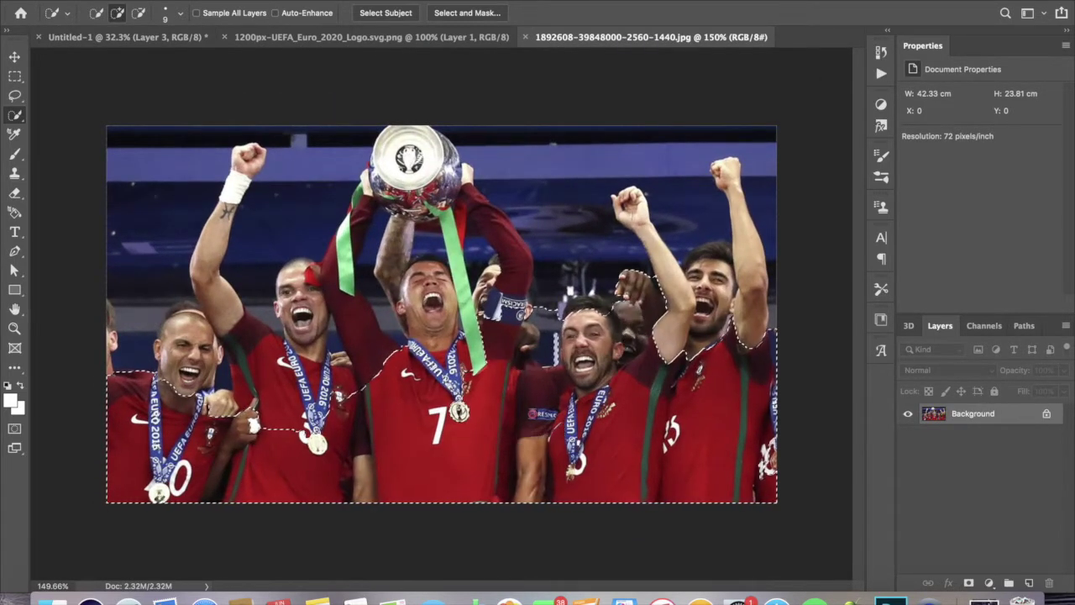
left_click_drag(252, 403, 294, 319)
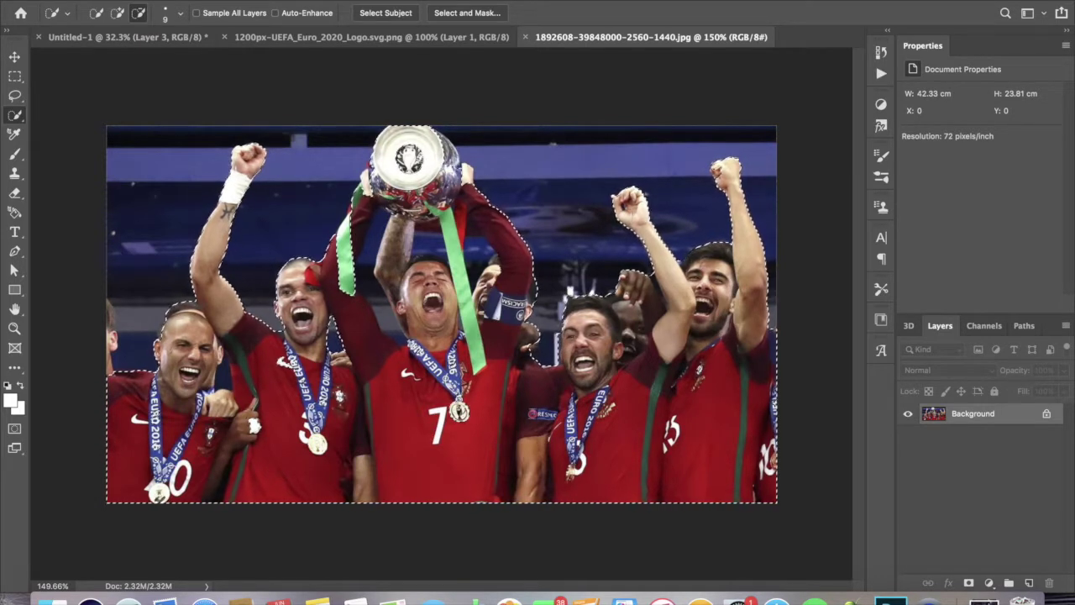
key("ctrl+plus")
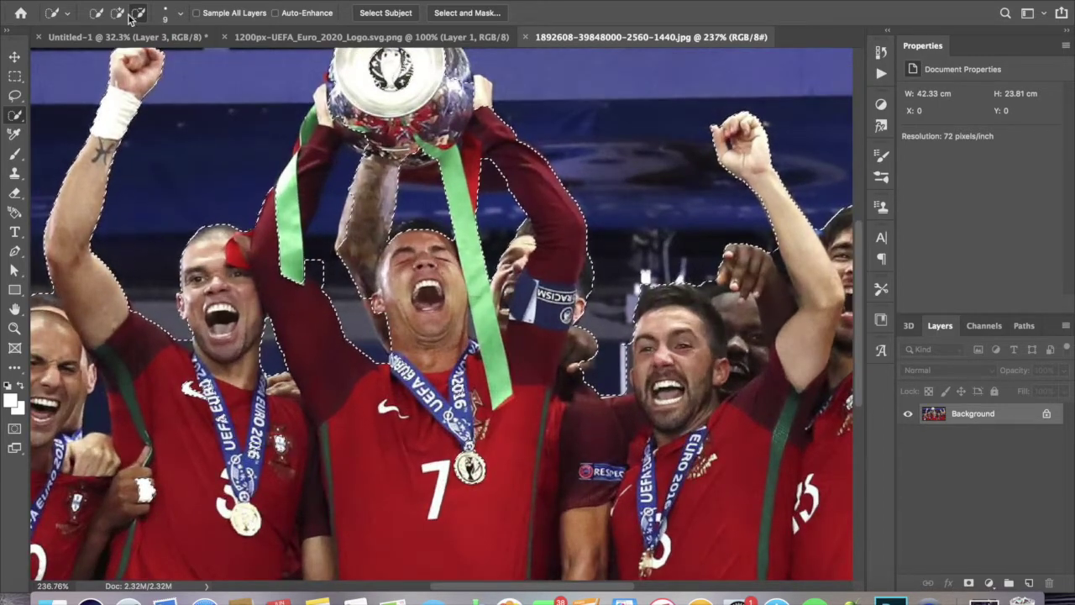
Refine the red-kit players' selection by adding and subtracting areas around them.
left_click(340, 180)
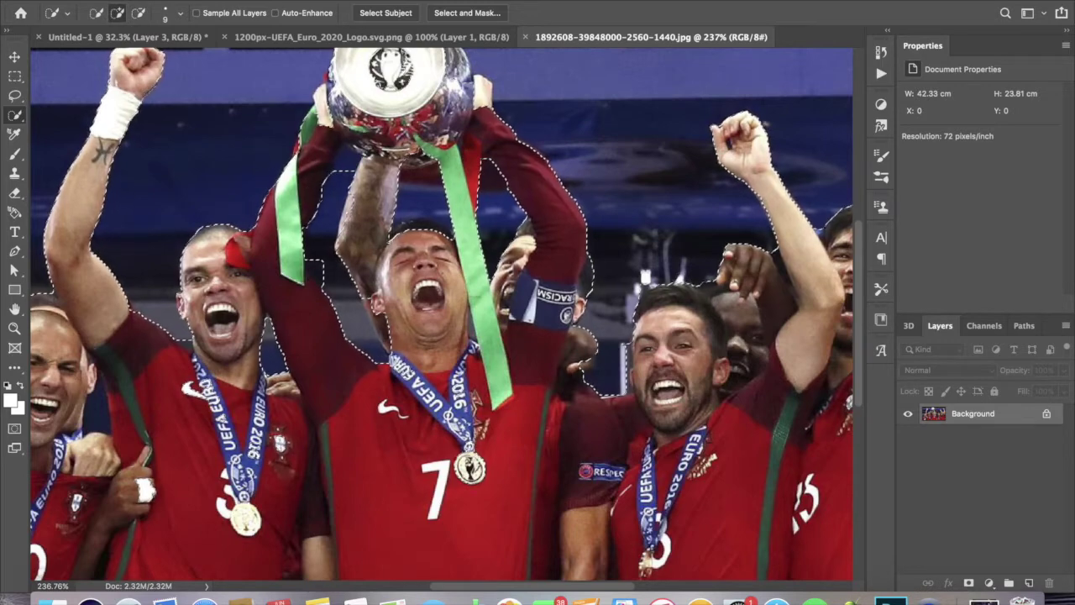
left_click(353, 160, "alt")
scroll(353, 159, "up", 5)
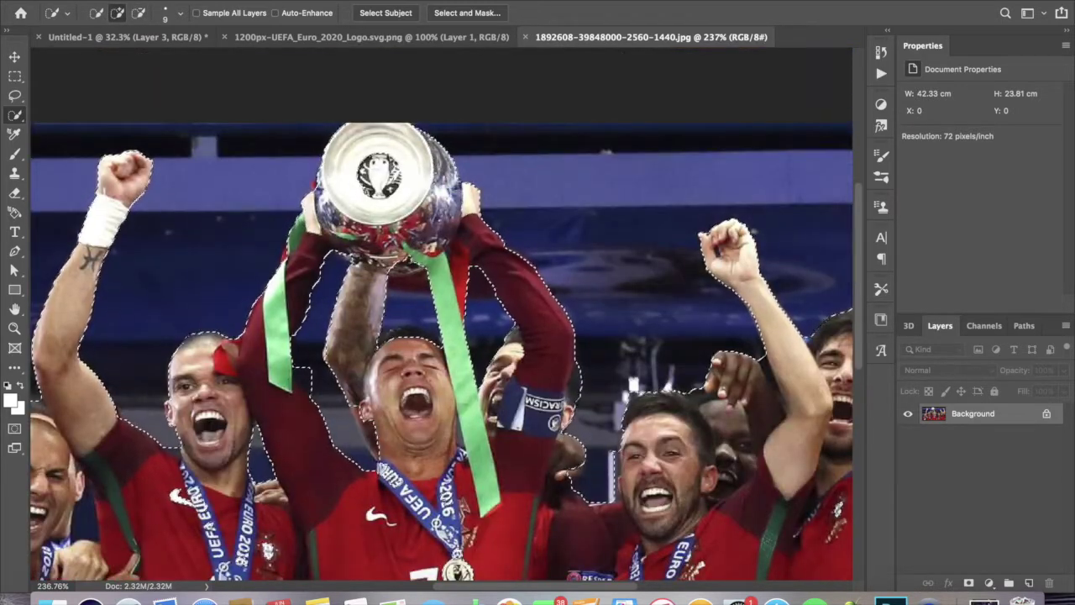
scroll(409, 225, "down", 5)
key("alt")
scroll(441, 313, "down", 4)
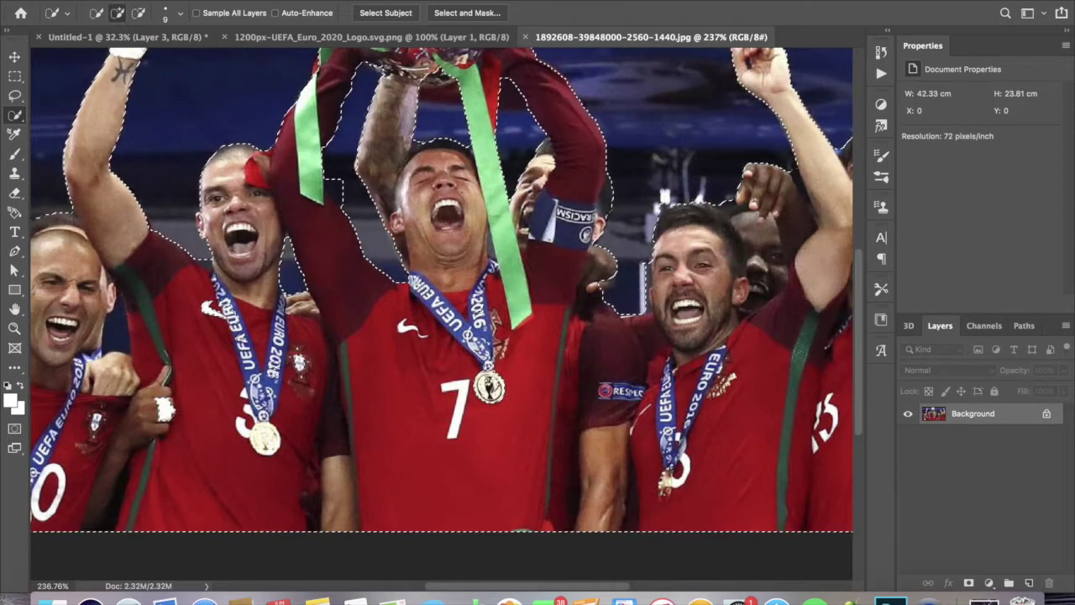
scroll(441, 290, "left", 5)
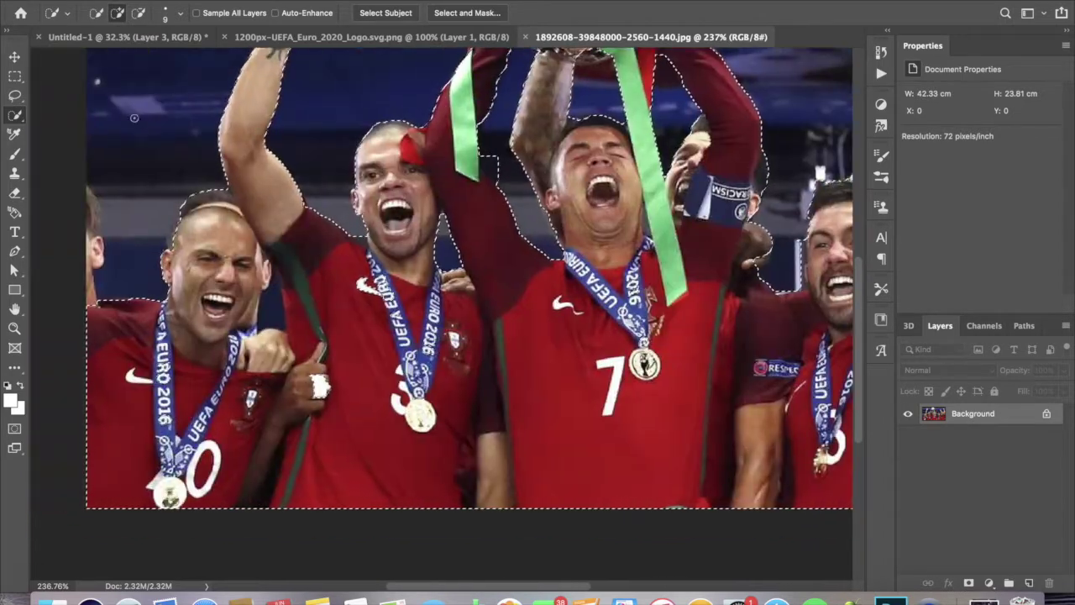
key("alt")
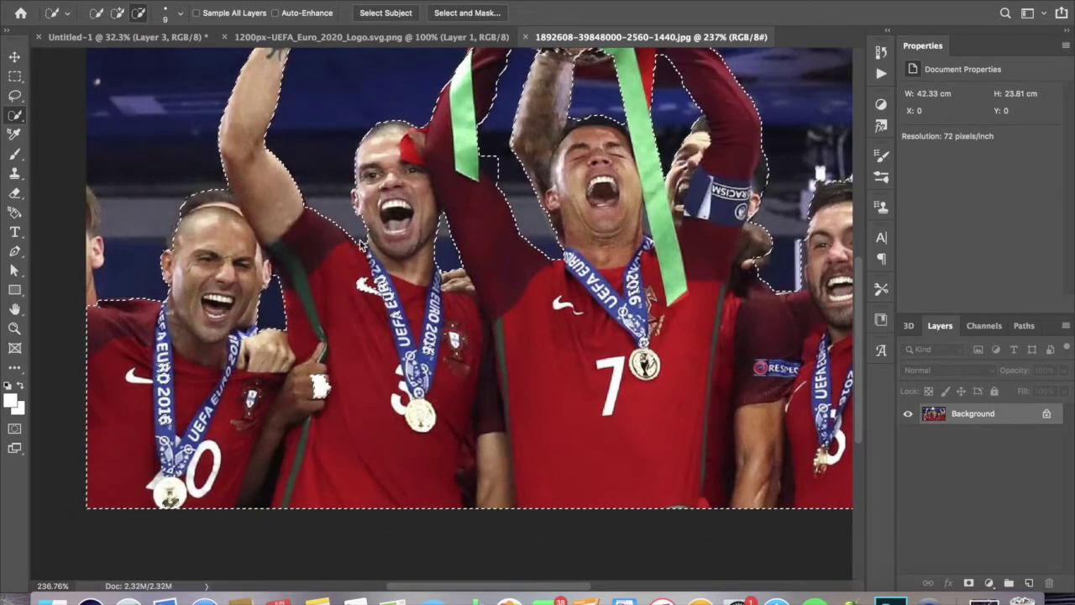
scroll(186, 215, "left", 1)
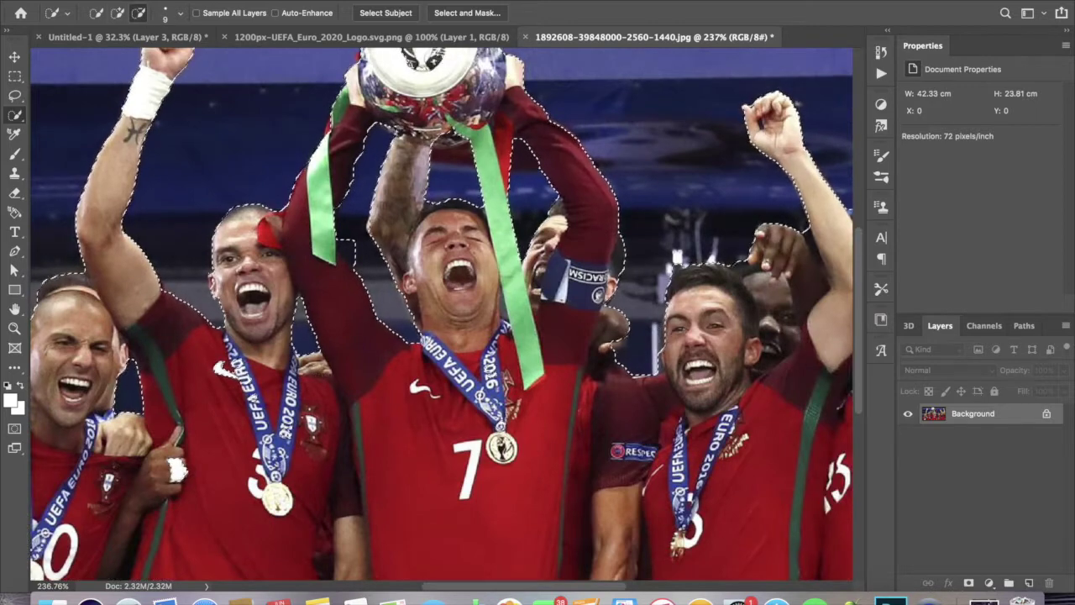
scroll(838, 237, "right", 5)
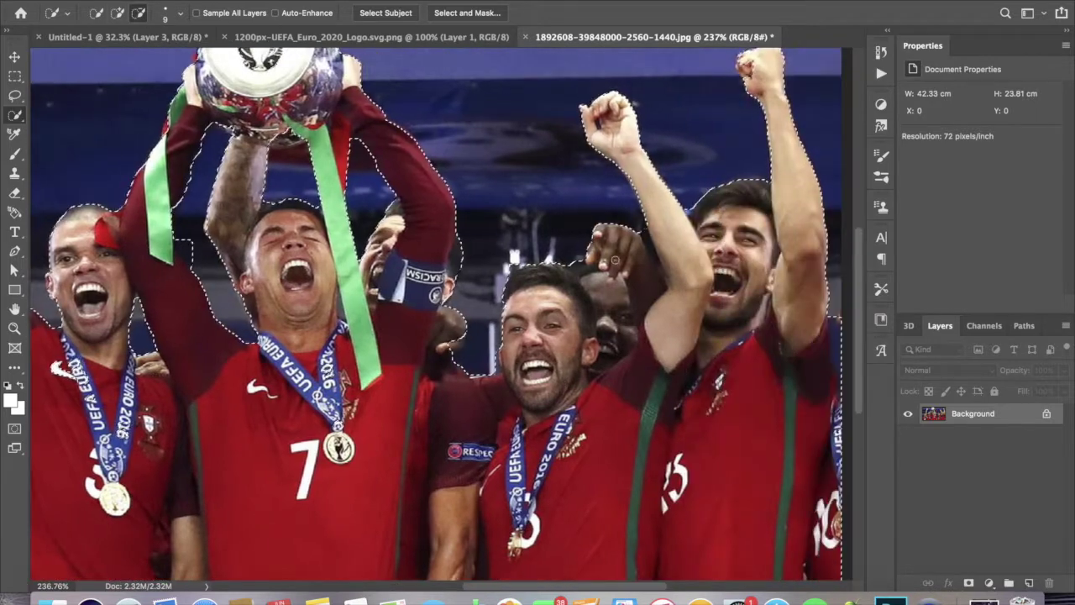
scroll(838, 238, "right", 1)
scroll(837, 238, "down", 3)
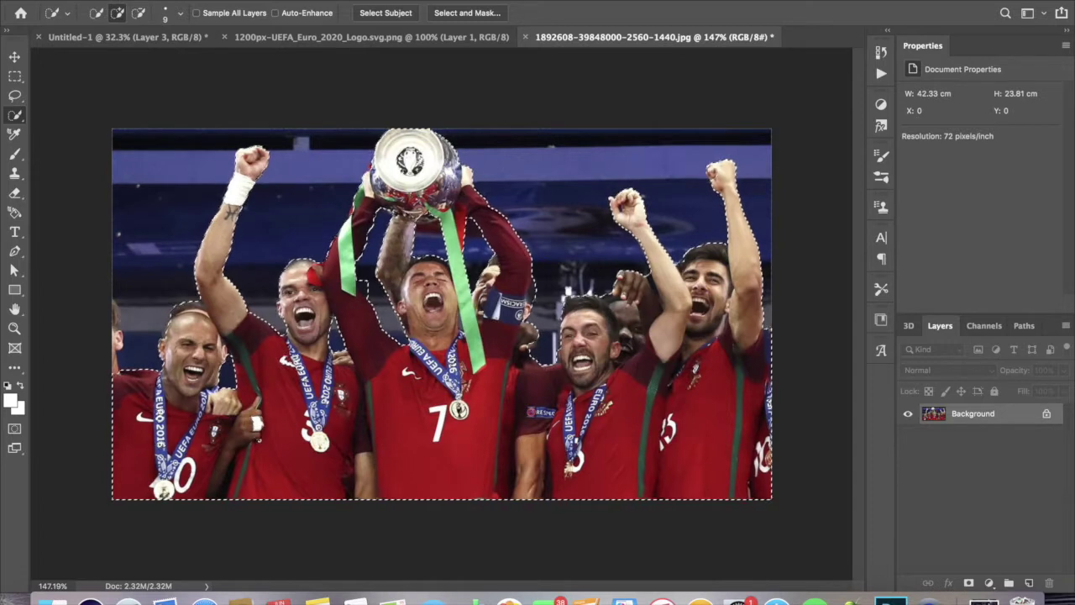
Confirm the selection in Select and Mask and drag the cut-out players into the poster.
key("ctrl+alt+r")
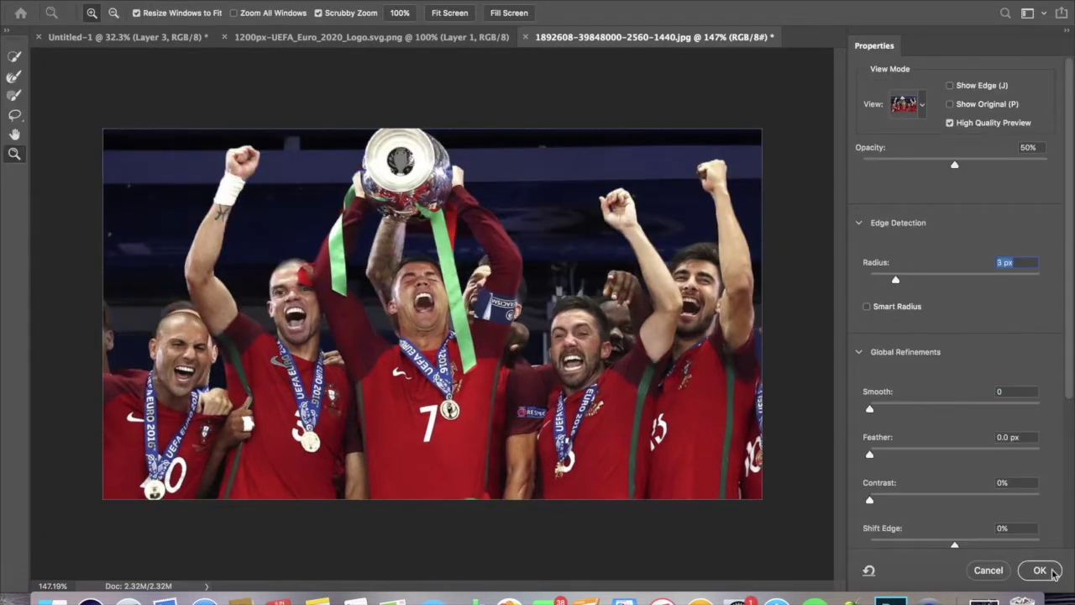
left_click(1040, 570)
key("v")
left_click_drag(403, 319, 382, 416)
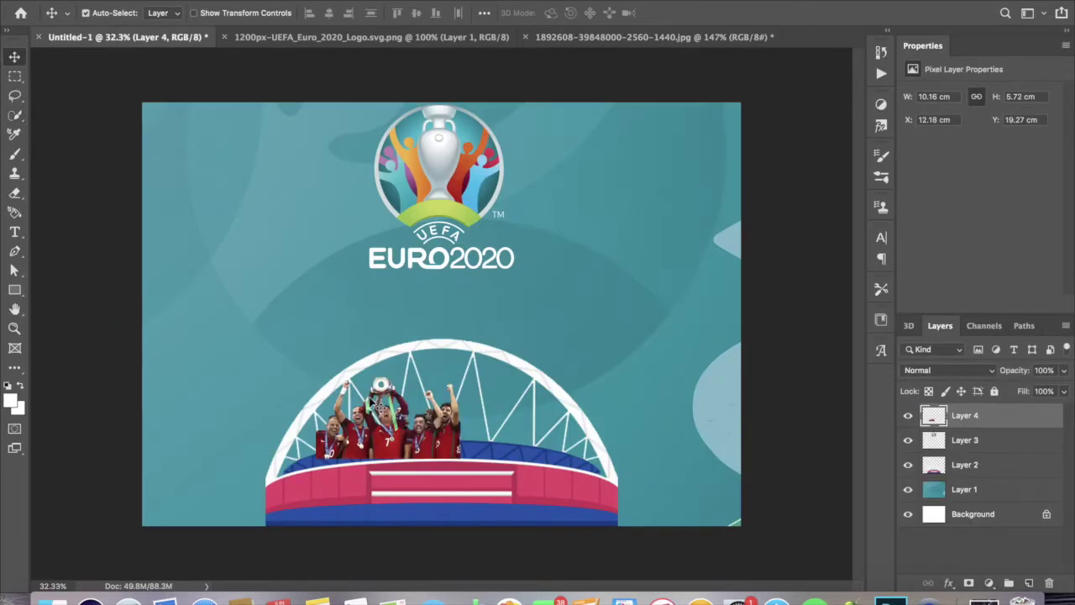
Scale the players up across the lower poster and place their layer beneath the arch.
key("ctrl+t")
left_click_drag(460, 376, 676, 259)
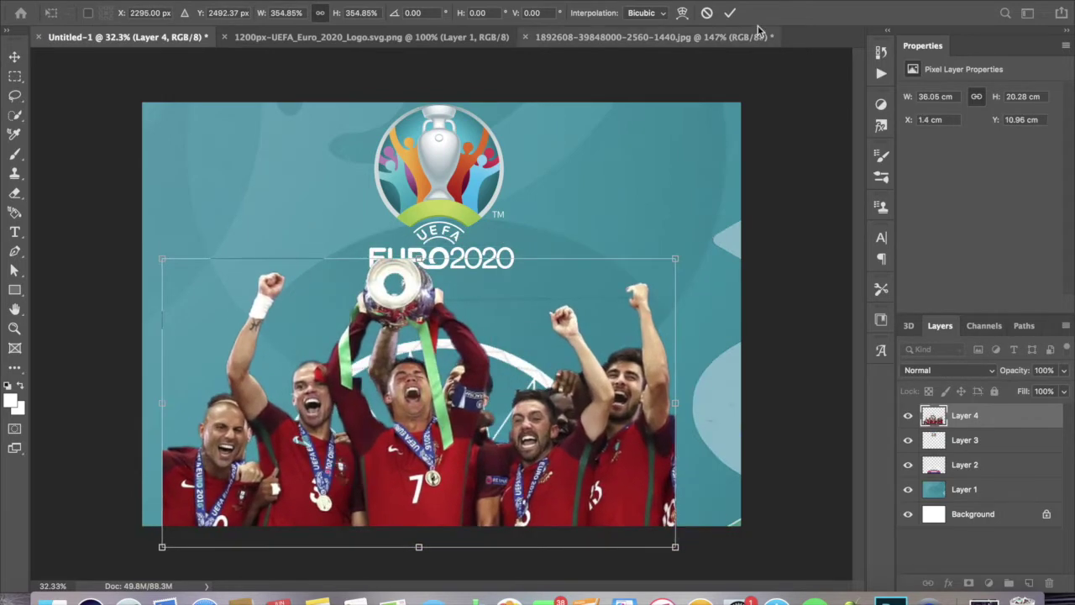
key("Return")
left_click_drag(966, 415, 966, 476)
Convert the players layer to black and white and set it to Soft Light.
left_click(195, 1)
left_click(395, 126)
key("Return")
left_click(951, 367)
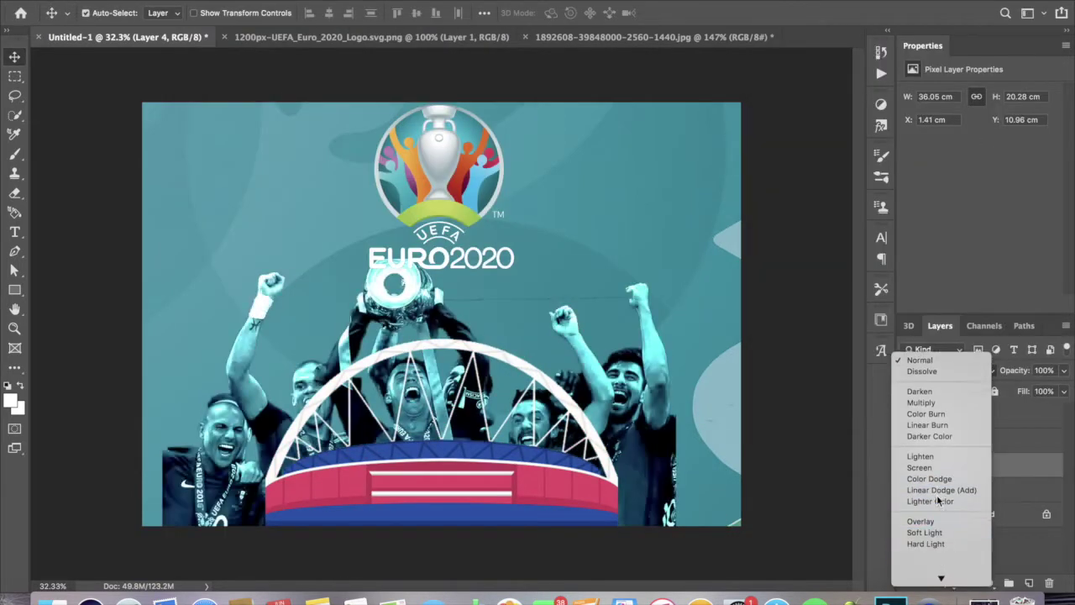
left_click(924, 476)
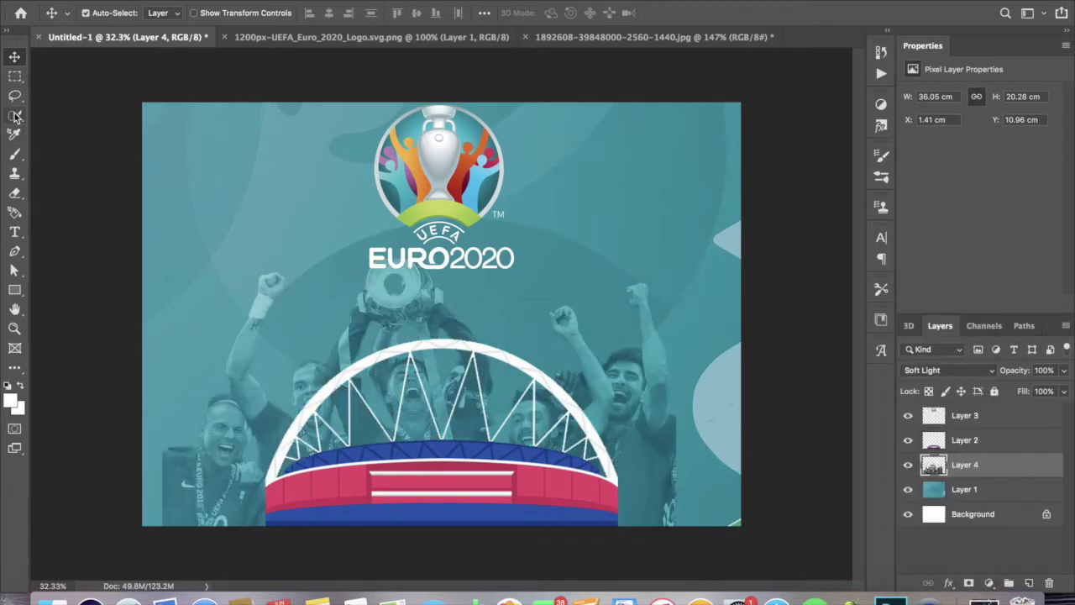
Enlarge the players backdrop to 47.75 × 26.86 cm and reposition it.
key("e")
key("ctrl+t")
left_click_drag(739, 257, 822, 188)
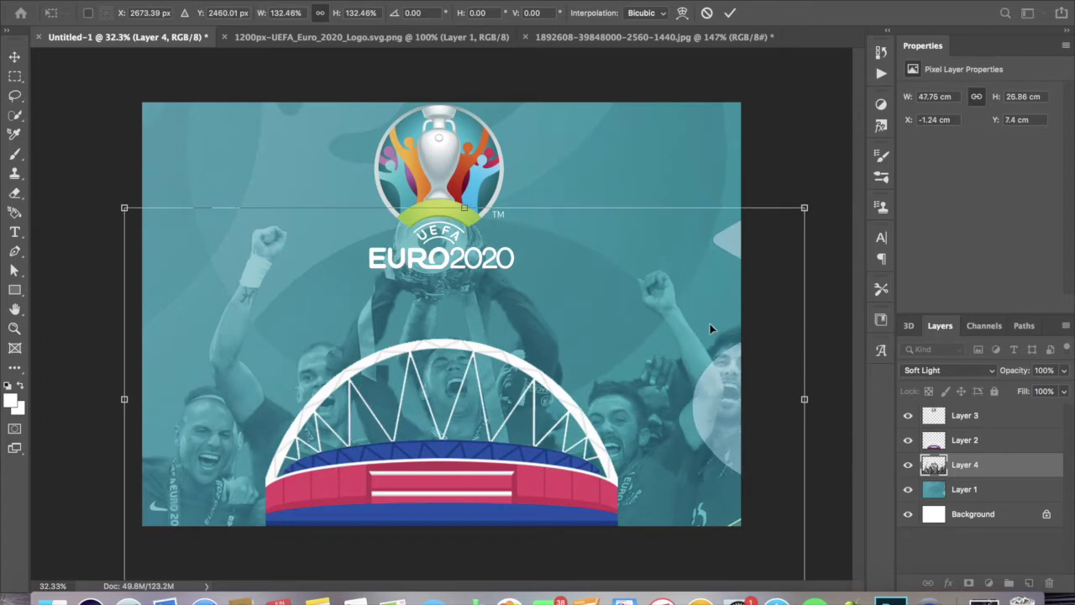
left_click_drag(713, 331, 705, 328)
left_click(731, 14)
Lower the backdrop's opacity to 61%, keeping the Soft Light blend mode.
left_click_drag(1051, 395, 1039, 398)
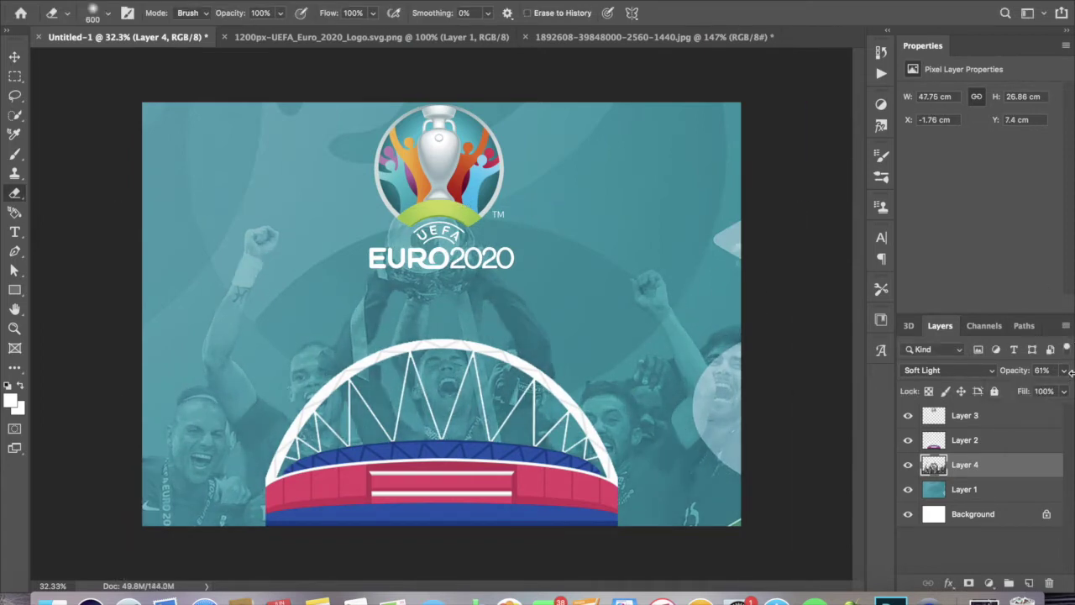
left_click(991, 371)
key("Escape")
left_click(525, 37)
Close the trophy photo without saving and open the orange-kit player photo.
left_click(487, 197)
key("v")
left_click(138, 12)
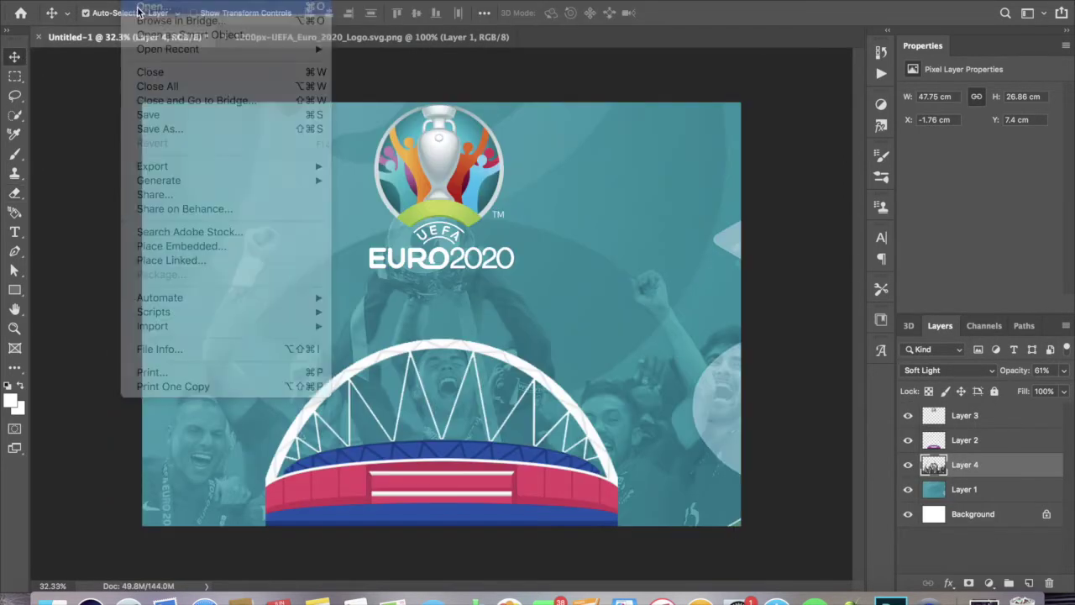
left_click(427, 317)
key("Up")
key("Up")
key("Down")
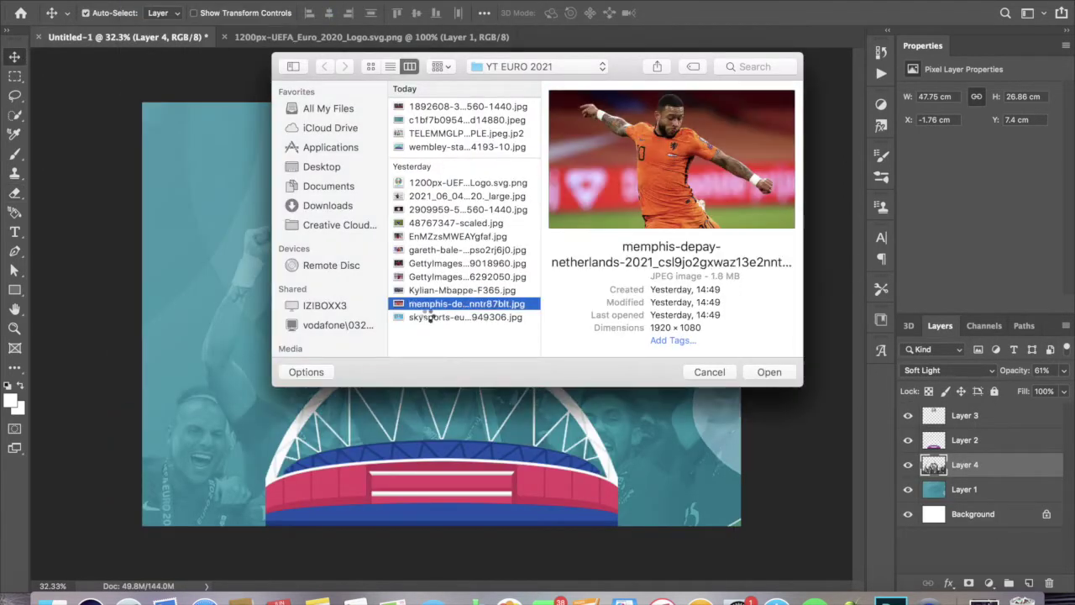
key("Return")
Quick Select the number 10 orange-kit player and confirm the edges in Select and Mask.
key("w")
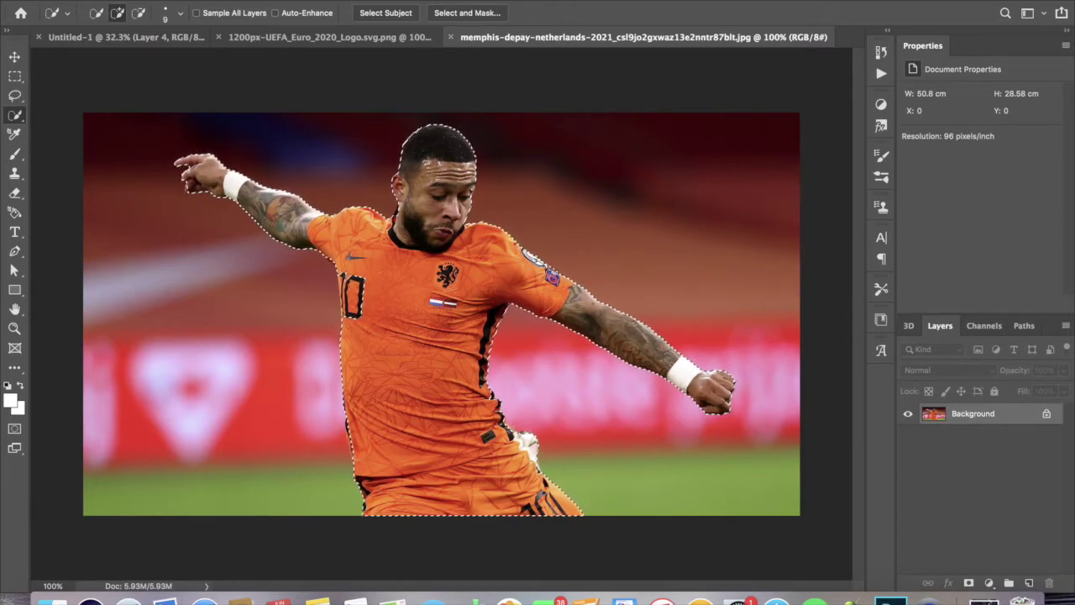
scroll(392, 290, "up", 1)
scroll(393, 290, "up", 3)
scroll(554, 172, "down", 1)
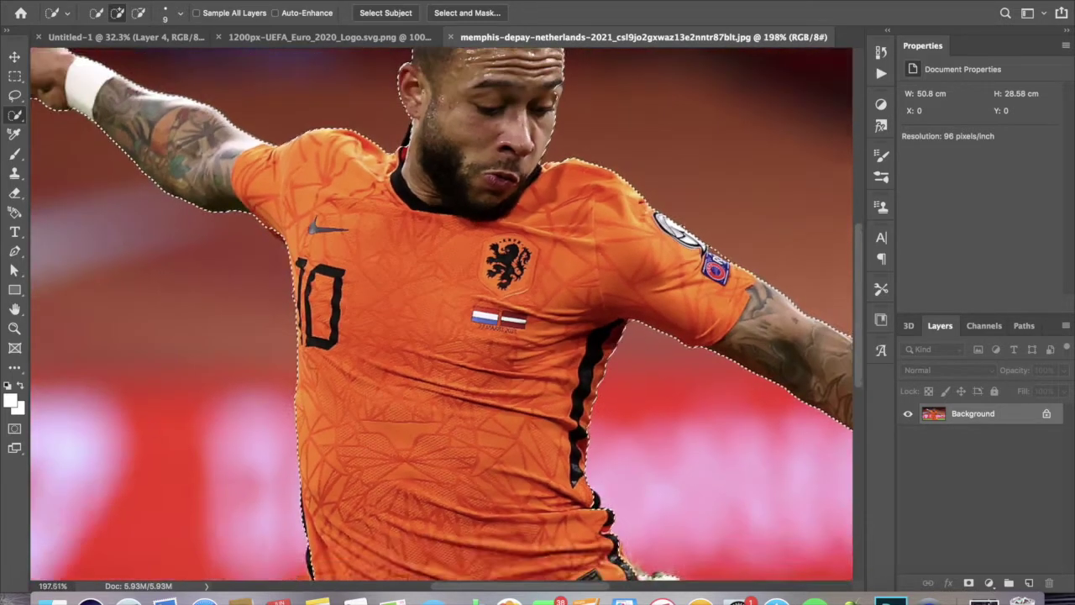
scroll(555, 172, "down", 1)
scroll(555, 172, "down", 3)
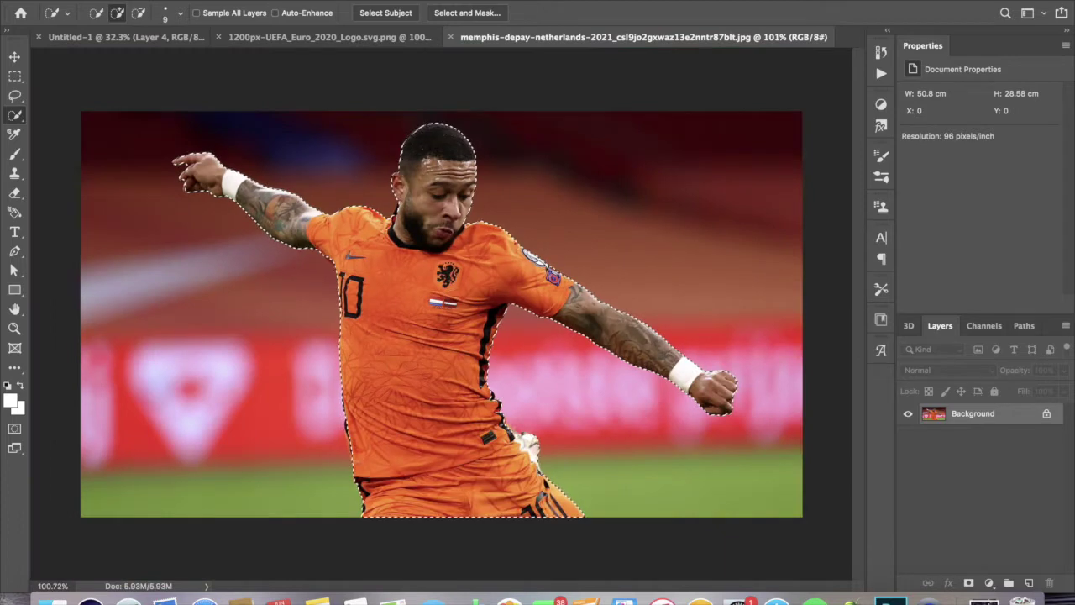
key("ctrl+alt+r")
key("Return")
Move the orange-kit player into the poster, slightly enlarged, in the bottom-left corner.
key("v")
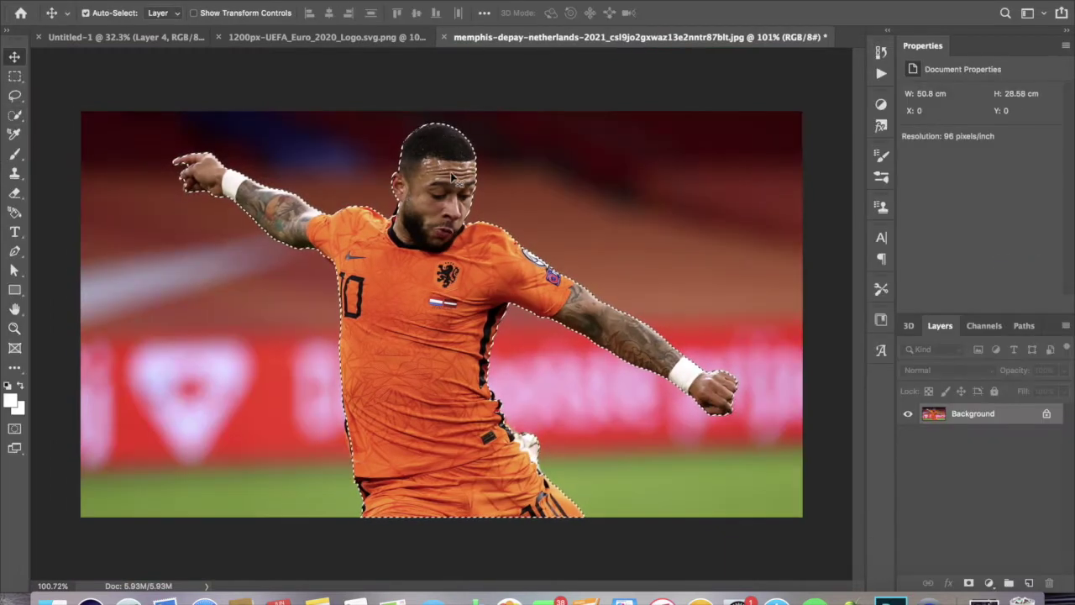
left_click_drag(420, 336, 258, 451)
key("ctrl+t")
left_click_drag(352, 425, 373, 403)
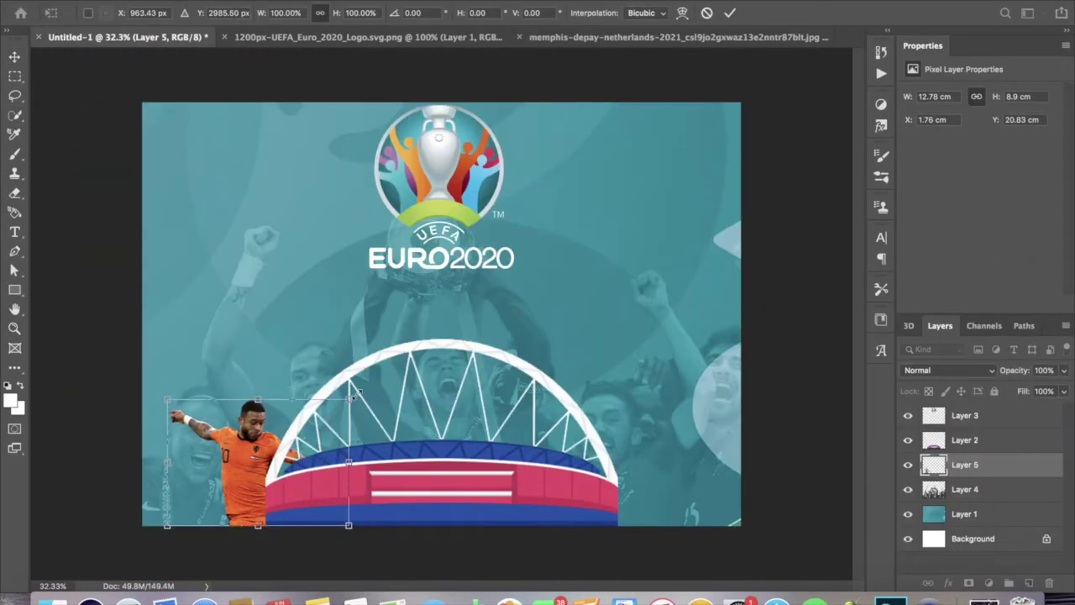
left_click_drag(263, 487, 261, 494)
key("Return")
Open the number 9 red-kit player photo and Quick Select him.
left_click(134, 0)
left_click(144, 5)
key("Up")
key("Up")
key("Up")
key("Up")
key("Return")
key("w")
scroll(440, 307, "up", 3)
left_click_drag(299, 138, 340, 290)
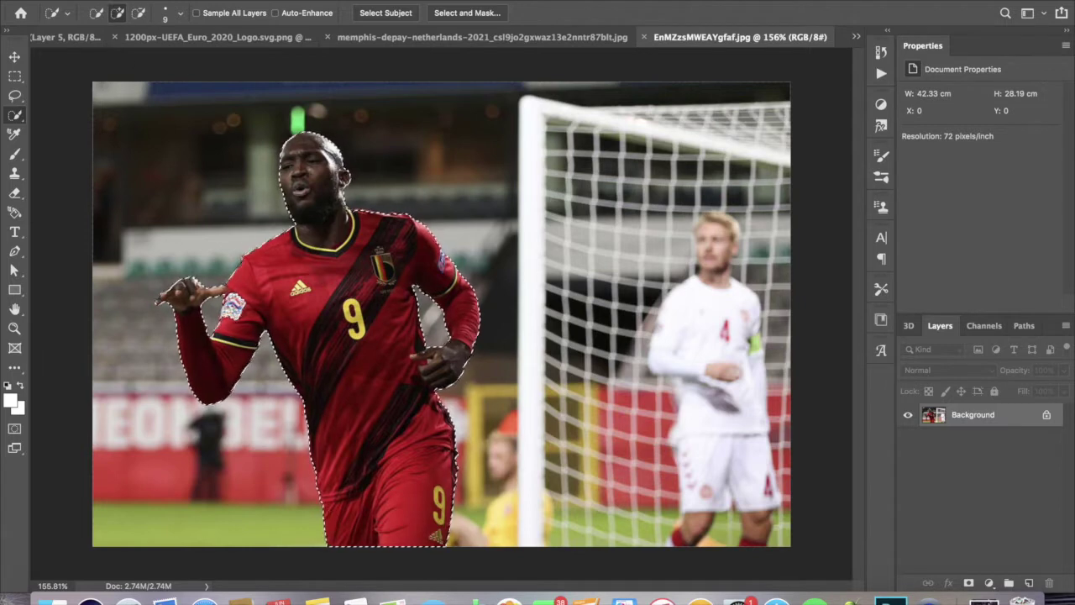
Refine the number 9 player's selection edges and paste the cutout into the poster.
key("ctrl+alt+r")
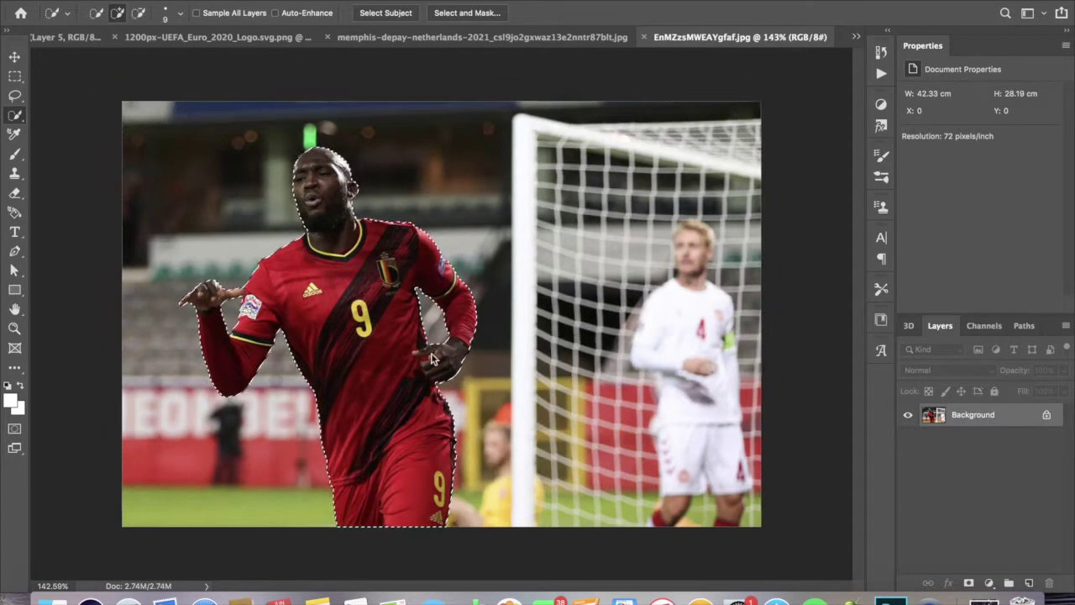
left_click(1039, 570)
key("ctrl+x")
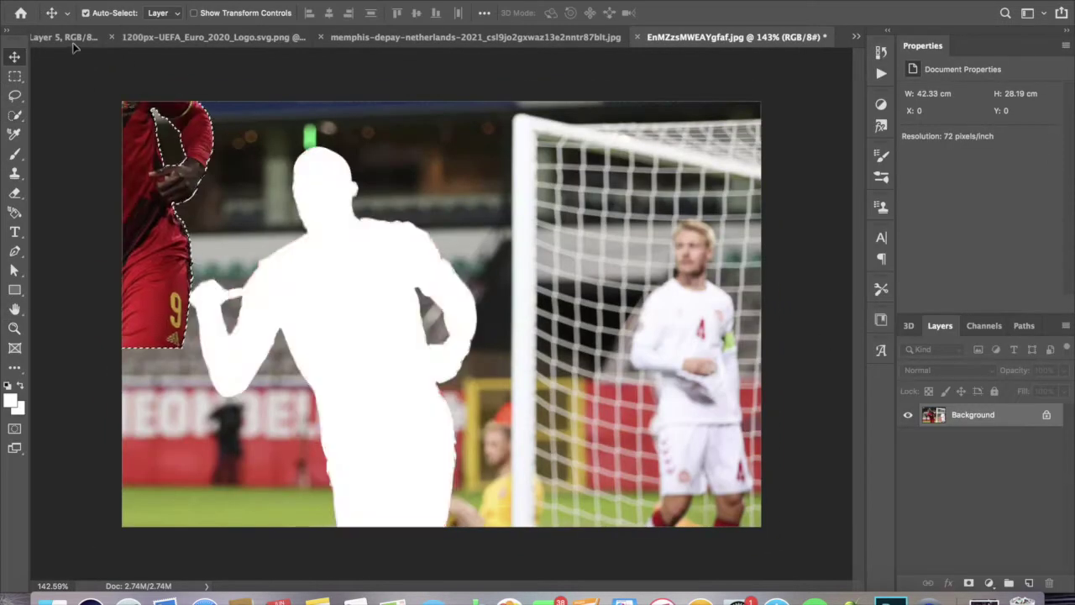
key("ctrl+v")
Scale up the number 9 player on the left, behind the orange-kit player.
key("ctrl+t")
left_click_drag(288, 439, 220, 470)
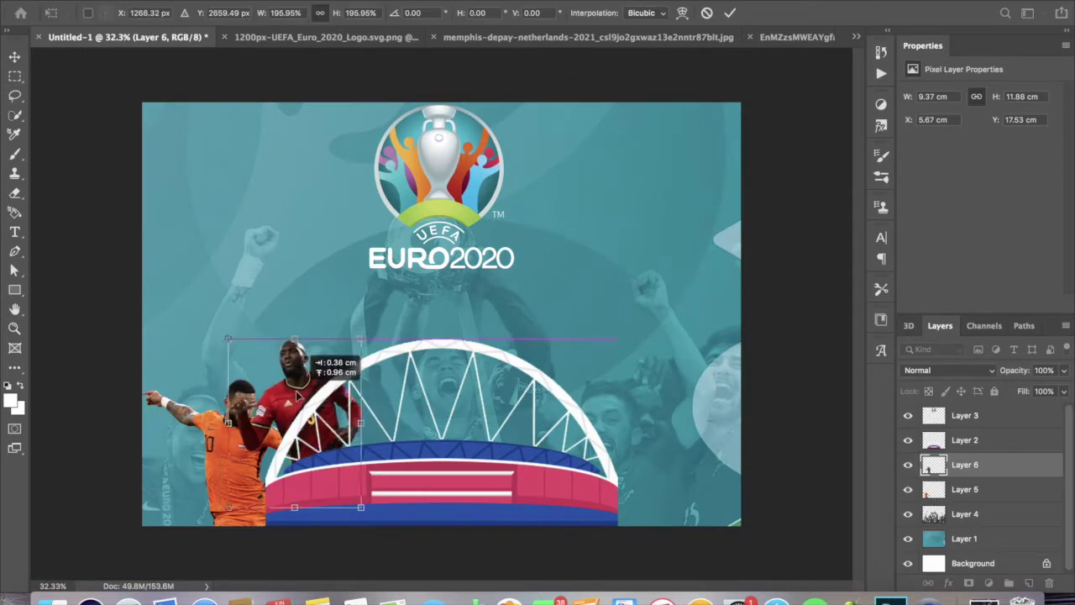
left_click(729, 13)
left_click_drag(994, 510, 995, 501)
Enlarge the number 9 player slightly and commit the transform.
key("ctrl+t")
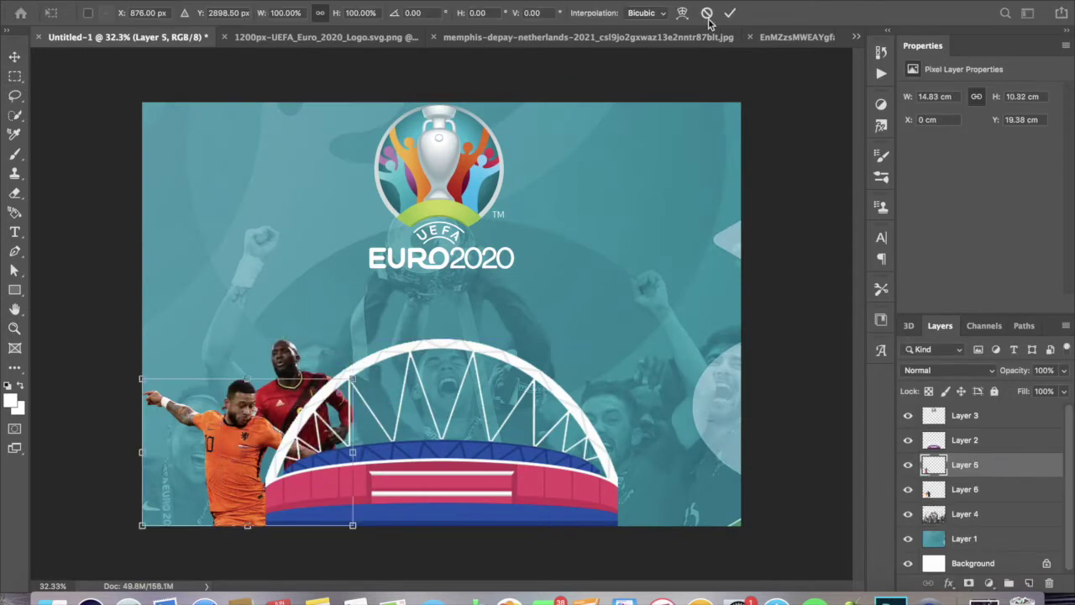
key("Escape")
key("ctrl+t")
left_click_drag(219, 335, 209, 321)
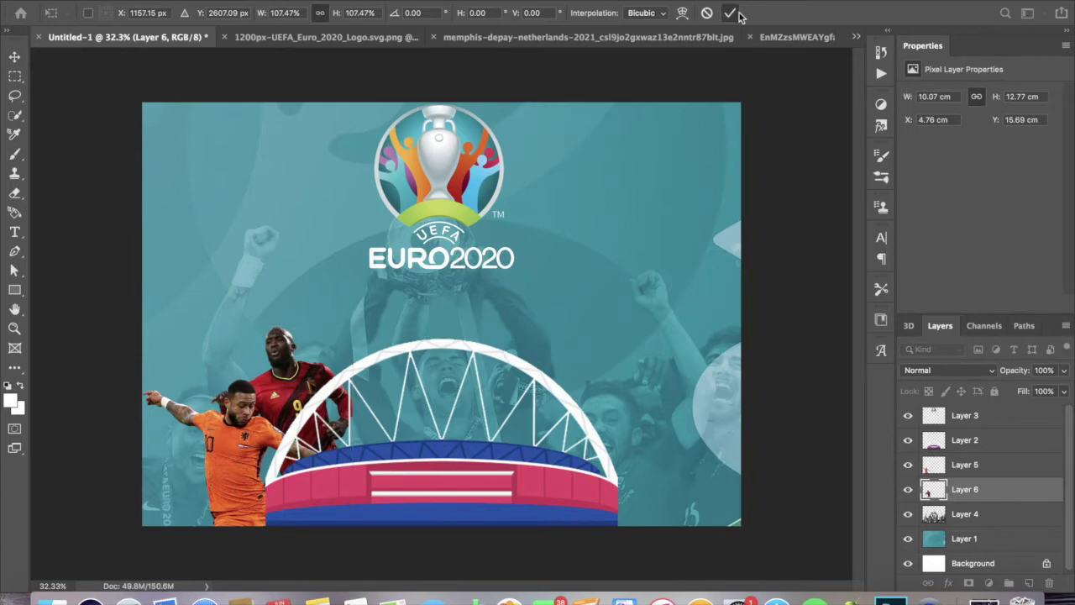
left_click(729, 13)
Open the file-open dialog and browse to the blue-kit number 17 player photo.
left_click(151, 2)
left_click(151, 7)
left_click(483, 280)
key("Up")
key("Up")
key("Up")
key("Up")
key("Up")
key("Up")
key("Down")
key("Down")
key("Down")
Open the 48767347-scaled.jpg player photo.
left_click(487, 135)
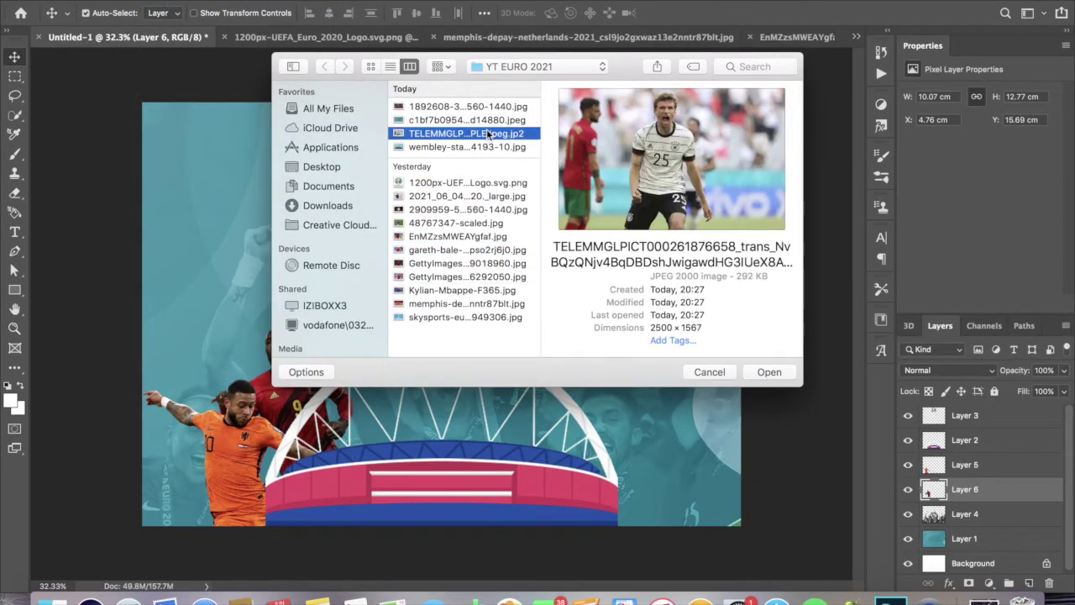
left_click(487, 226)
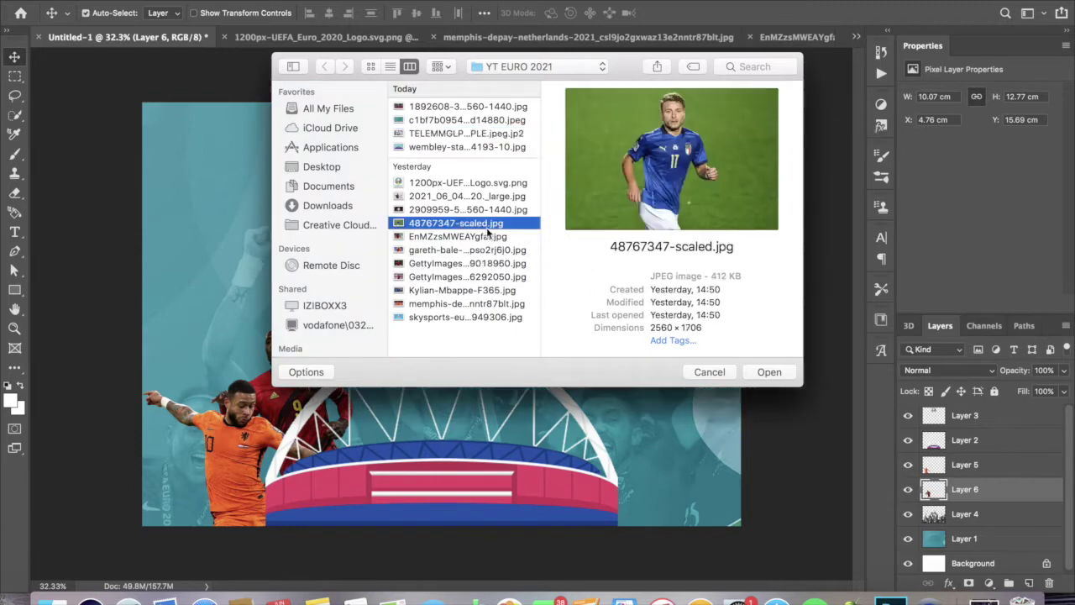
double_click(487, 224)
Quick-select the blue number 17 player and refine the selection edges.
left_click(14, 115)
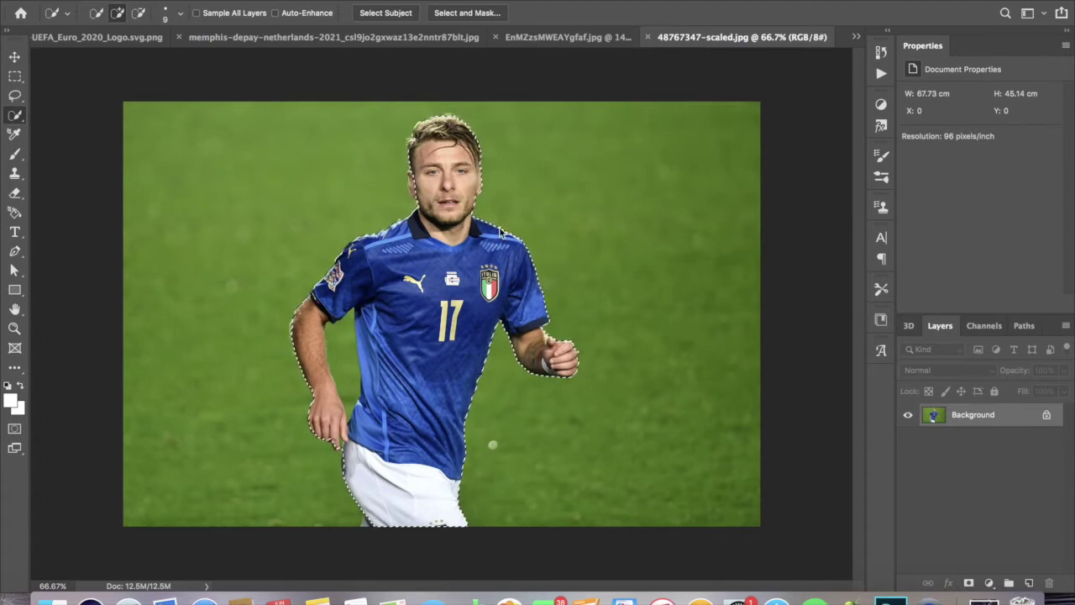
scroll(440, 142, "up", 5)
scroll(440, 142, "up", 1)
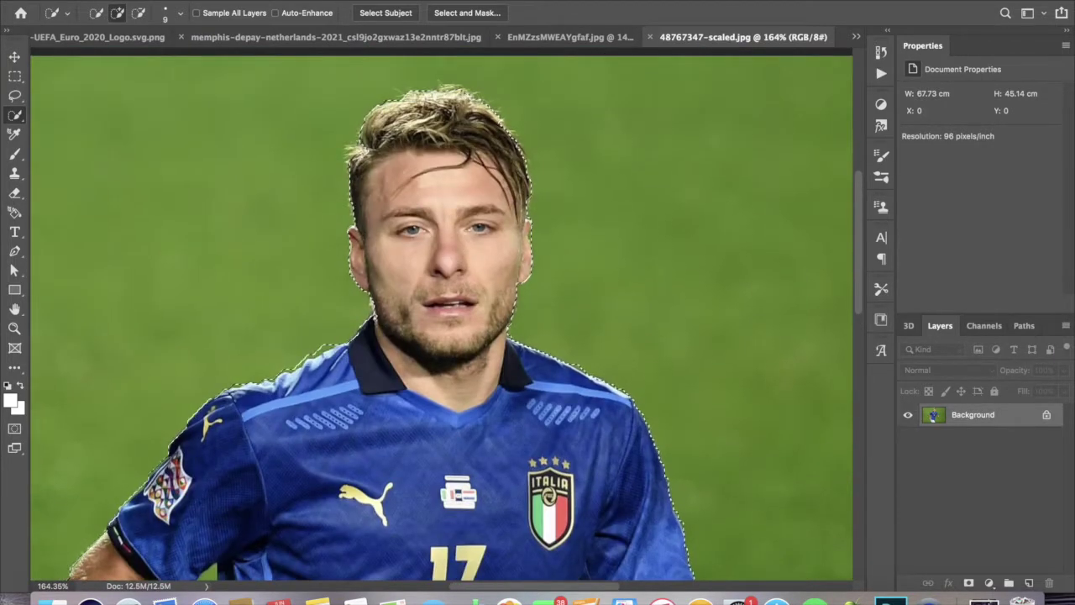
scroll(440, 319, "down", 10)
scroll(441, 320, "down", 2)
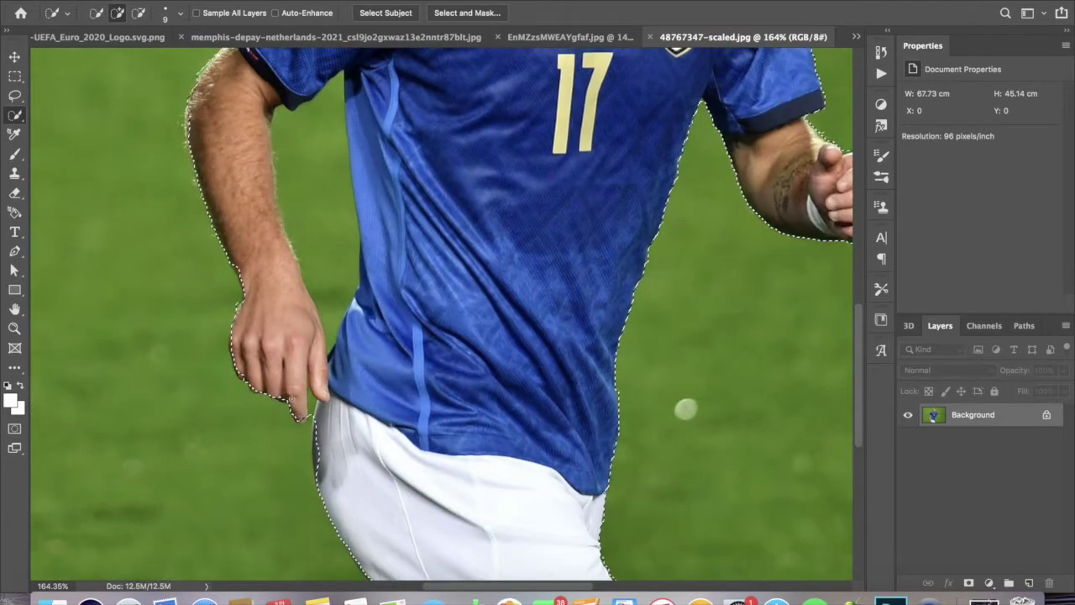
scroll(332, 238, "down", 1)
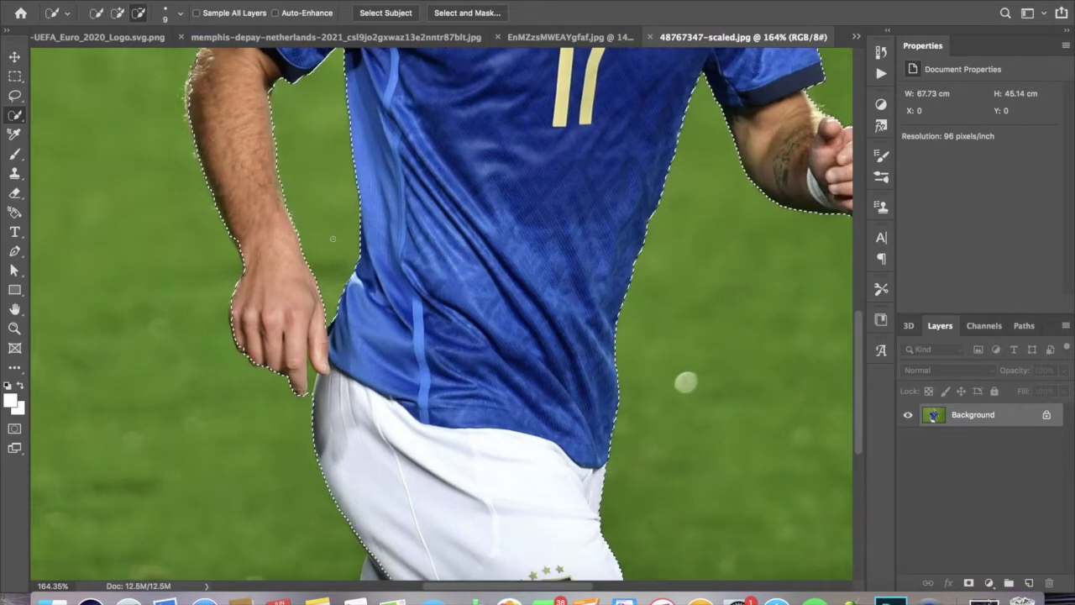
scroll(332, 239, "down", 2)
scroll(332, 238, "up", 5)
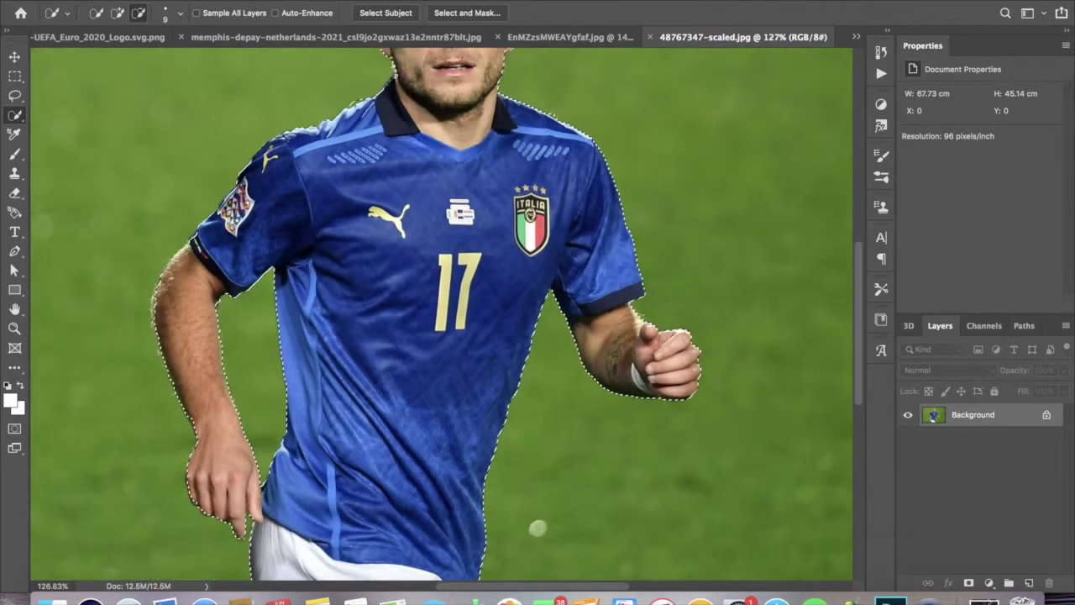
scroll(333, 239, "down", 3)
scroll(333, 239, "up", 2)
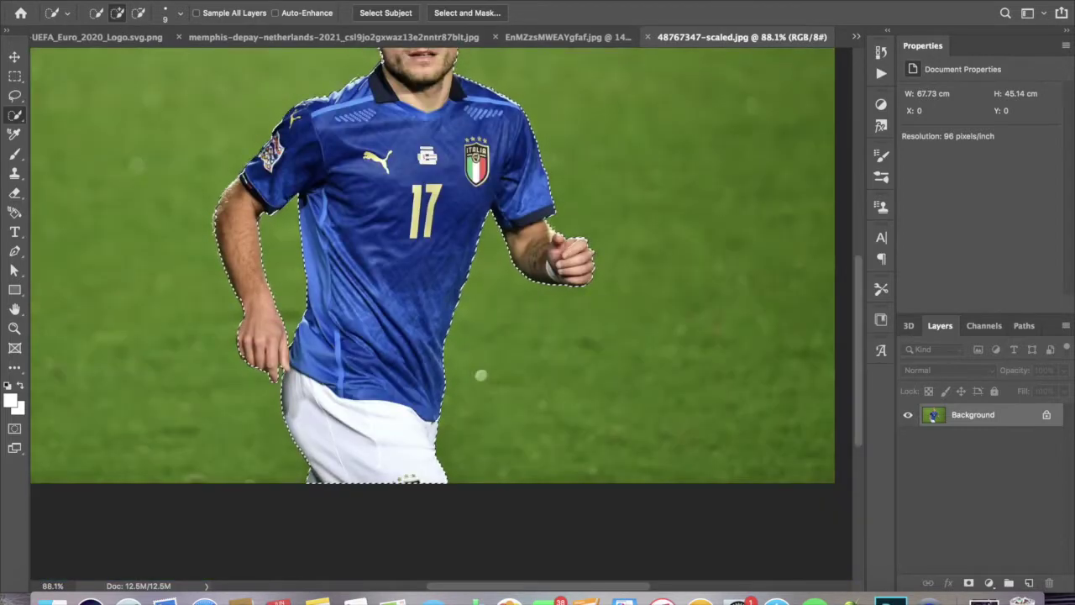
key("super+alt+r")
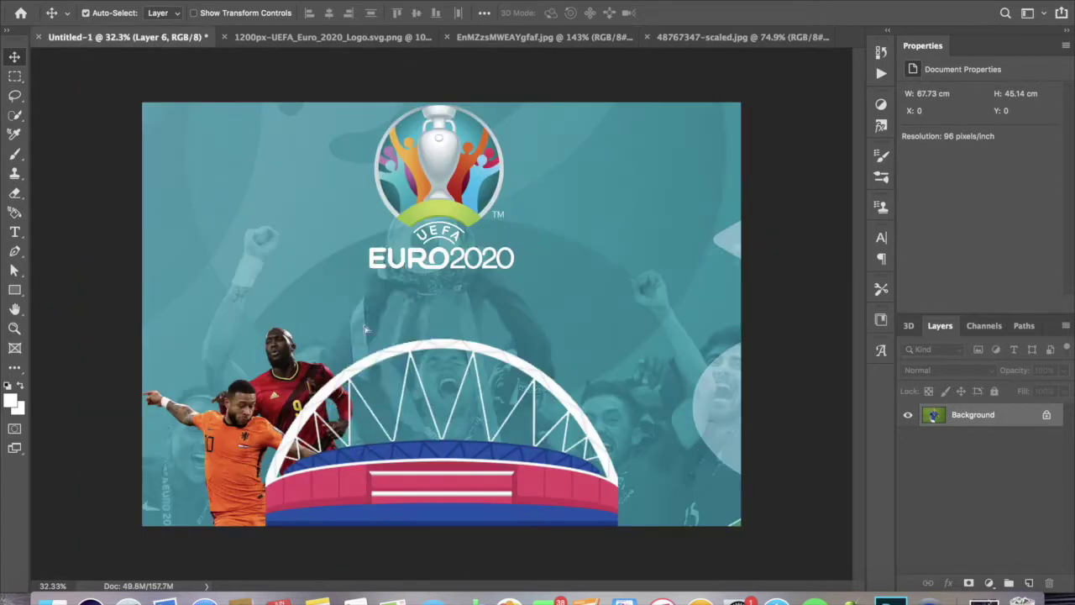
Paste the Italy player into the poster at about 88%, beside the other players.
key("super+v")
key("super+t")
left_click_drag(441, 252, 412, 304)
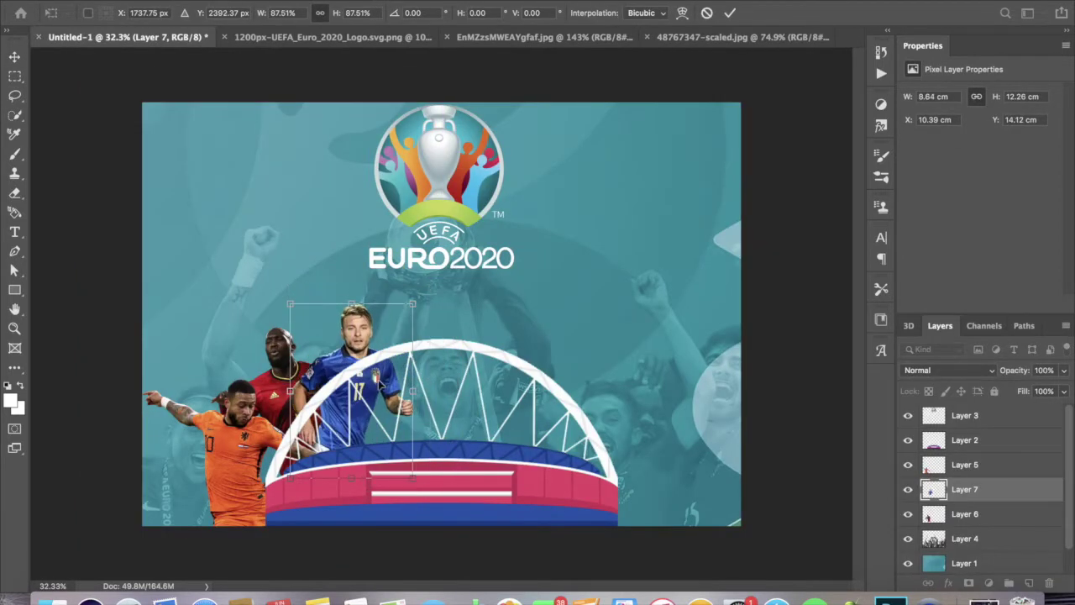
left_click_drag(382, 380, 377, 388)
left_click(729, 13)
left_click(135, 0)
left_click(139, 5)
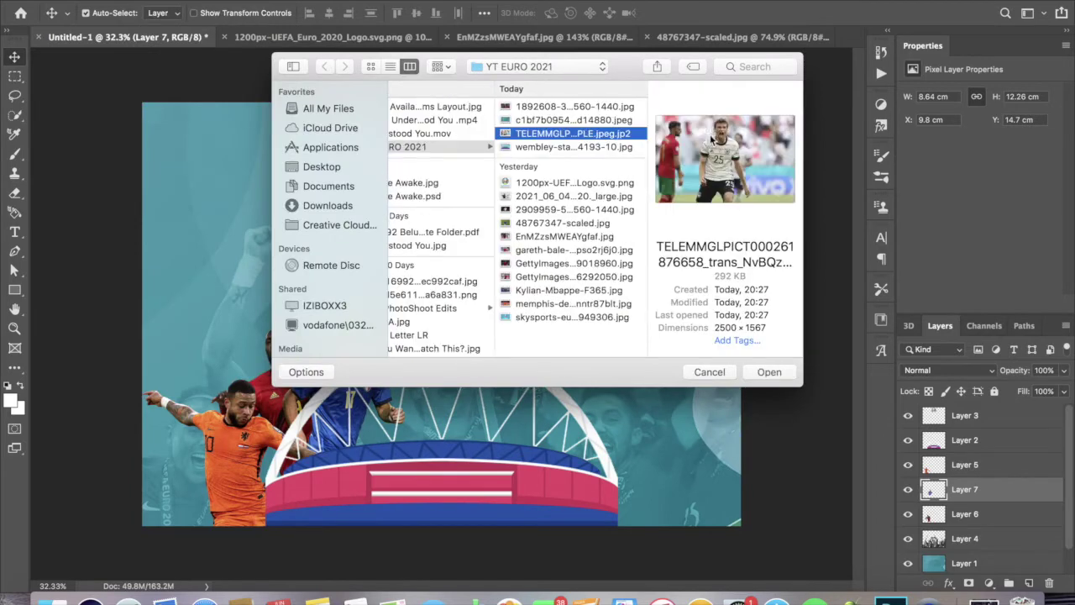
Open the German player photo and close the finished player photos without saving.
key("Return")
key("w")
left_click(143, 37)
left_click(143, 37)
left_click(492, 197)
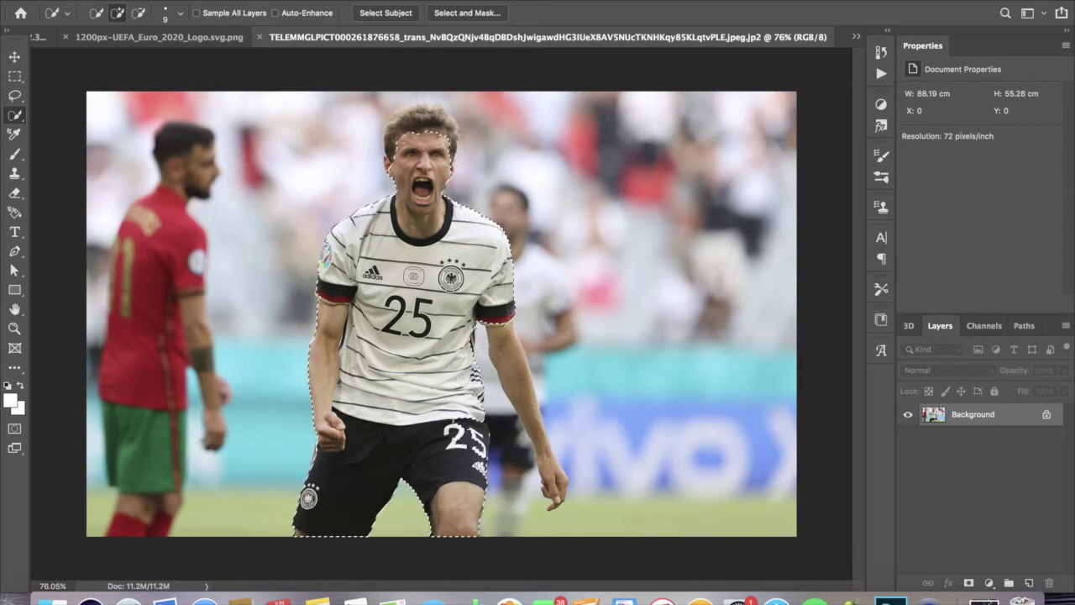
Remove the gap between the German player's arm and torso from the selection.
scroll(504, 413, "up", 5)
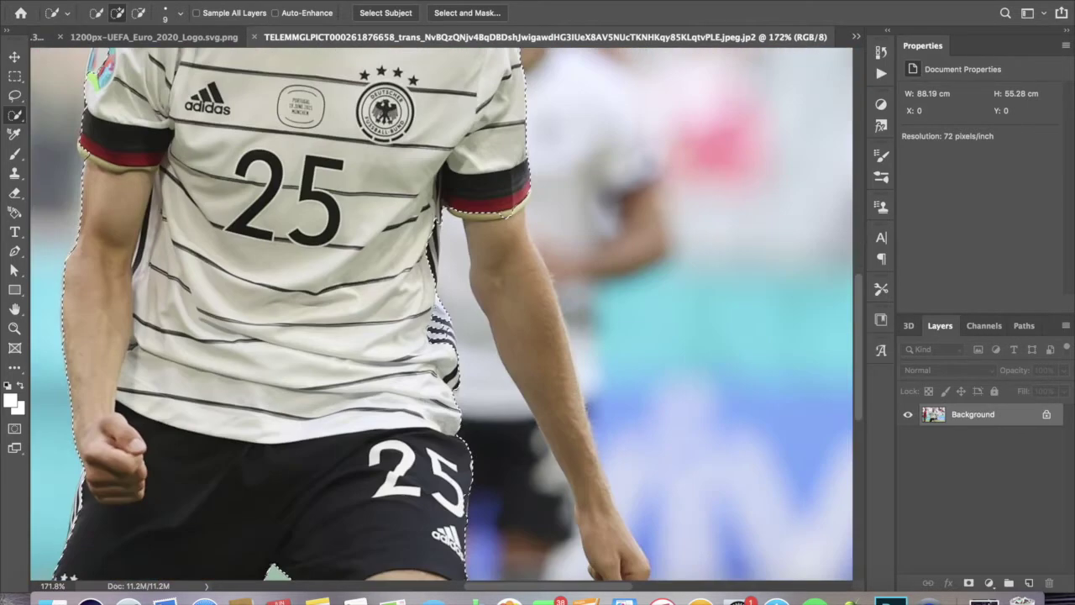
left_click_drag(462, 357, 458, 244)
scroll(430, 261, "down", 5)
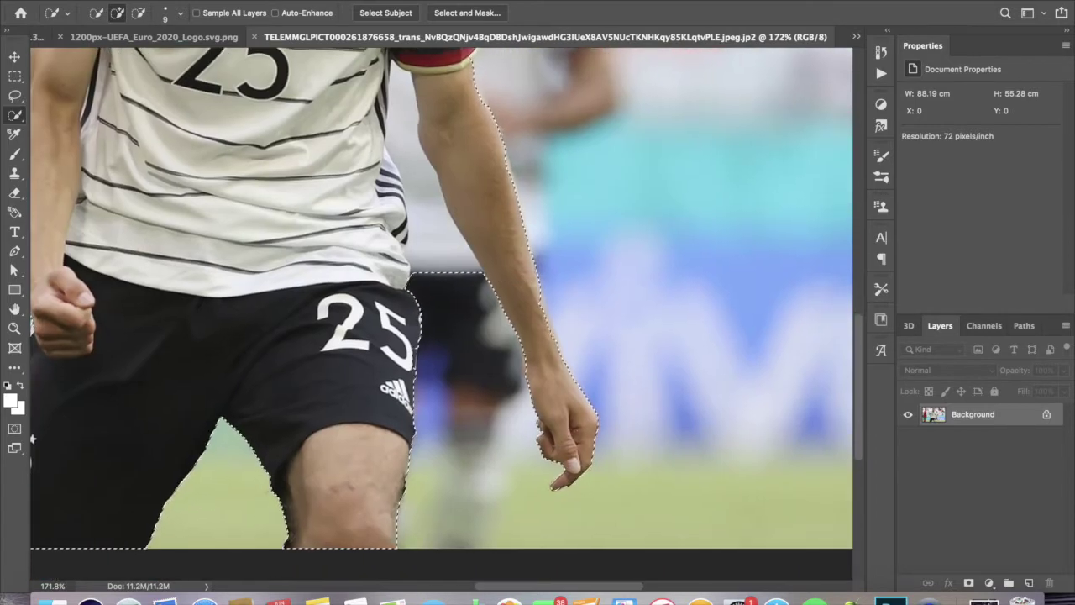
scroll(434, 348, "up", 3)
Extend the German player's selection over his whole head of hair.
key("alt")
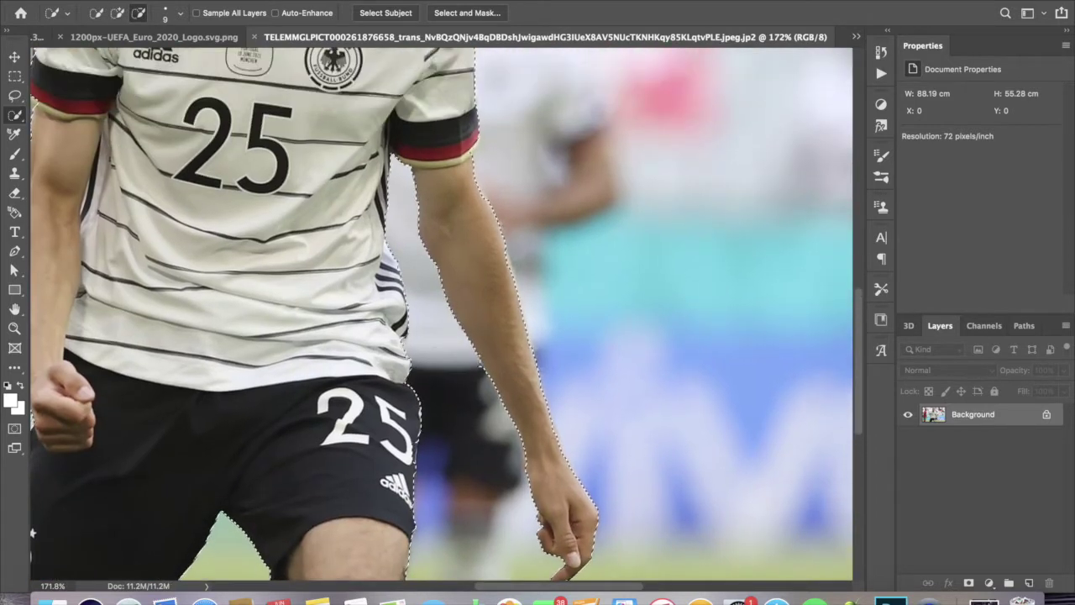
scroll(434, 349, "left", 3)
scroll(435, 348, "down", 5)
scroll(434, 349, "left", 4)
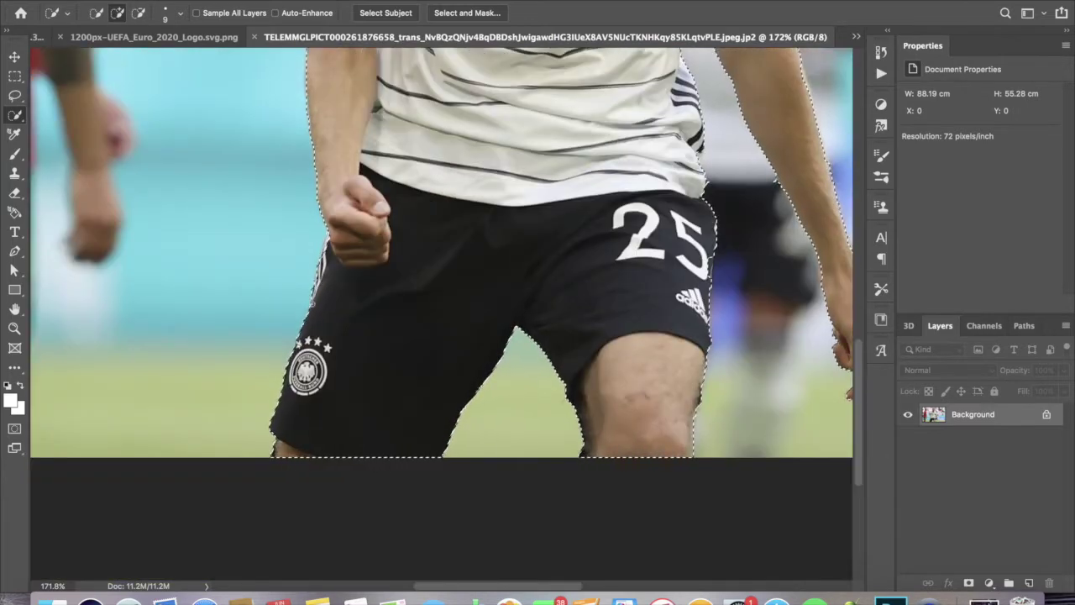
scroll(327, 156, "up", 5)
scroll(327, 157, "up", 2)
left_click_drag(327, 156, 286, 126)
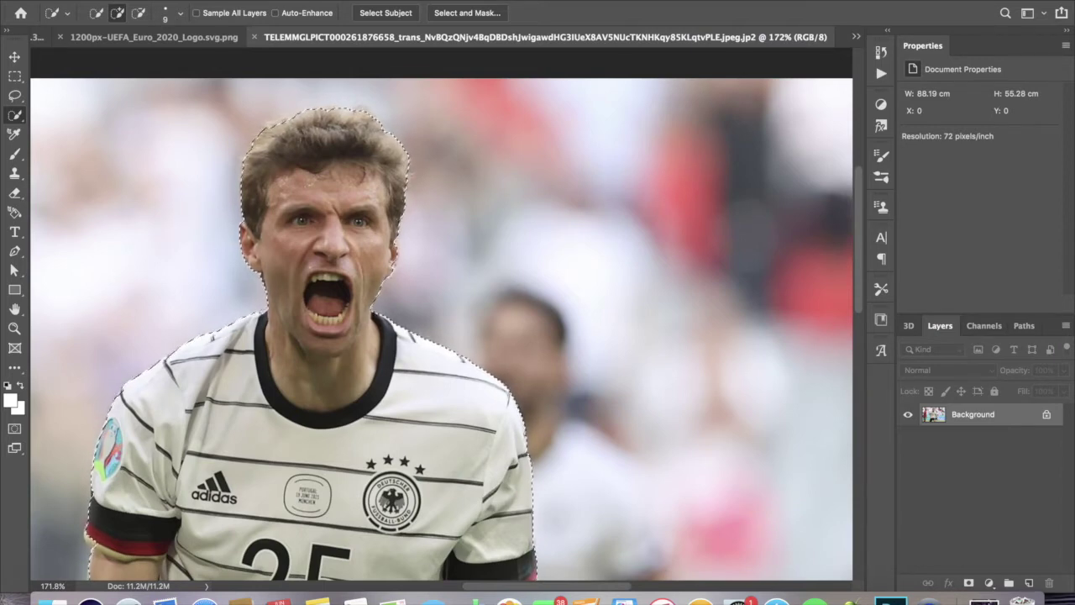
Refine the German player's selection edges and accept the result.
scroll(256, 300, "down", 5)
scroll(257, 301, "down", 3)
scroll(256, 301, "right", 2)
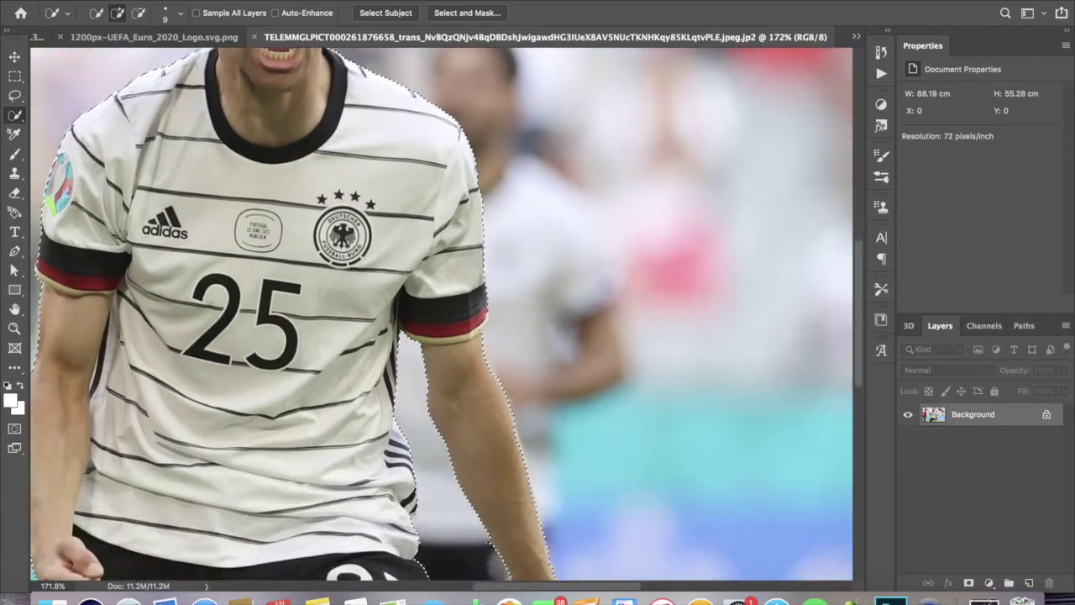
scroll(256, 301, "down", 5)
left_click(467, 12)
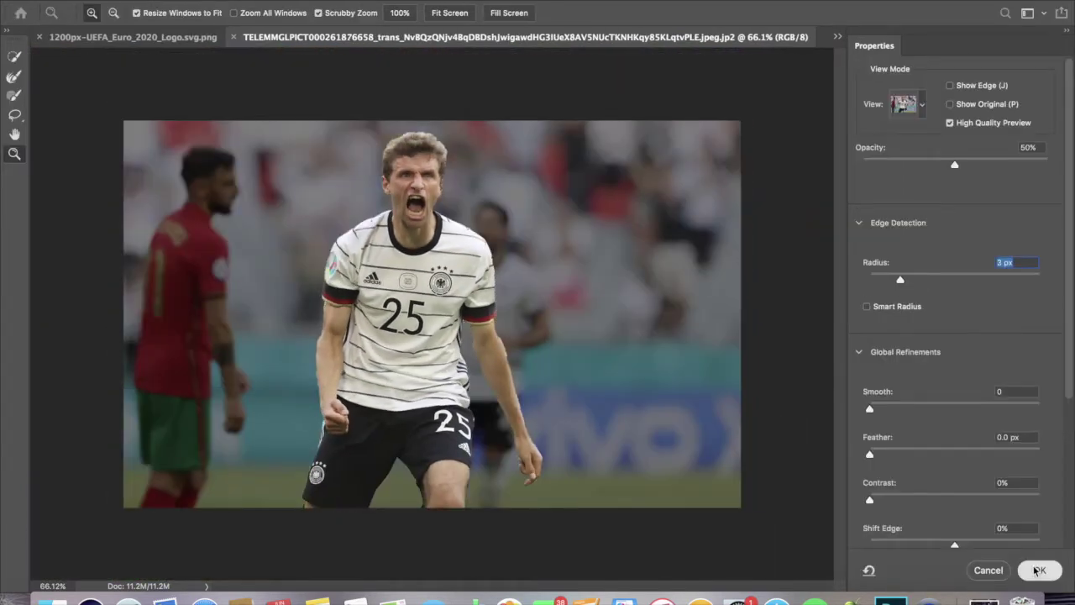
left_click(1039, 570)
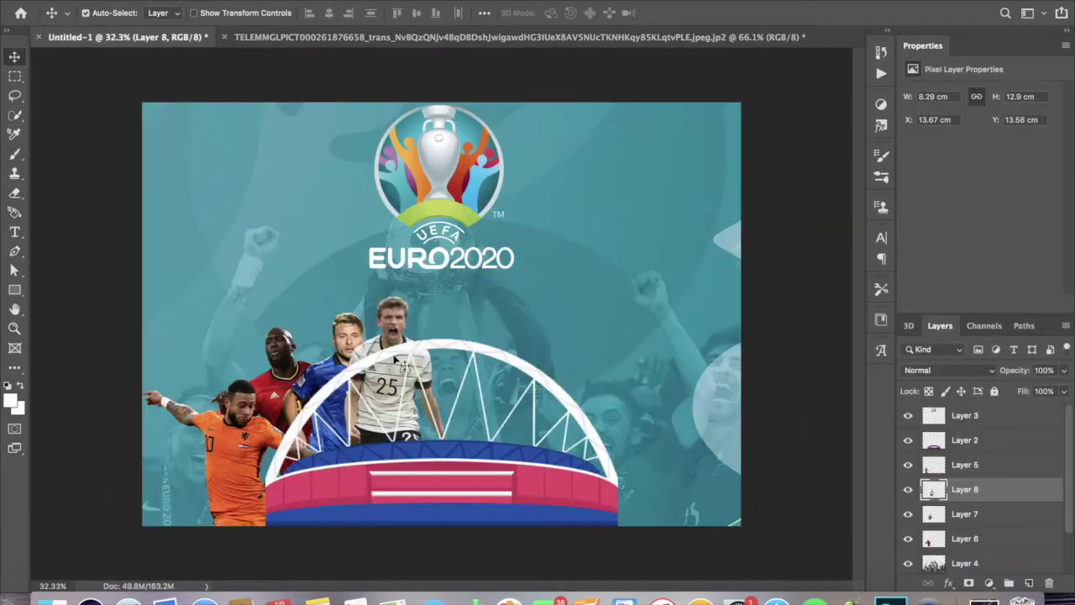
Move the German player left beside the Italy player, layered behind the others.
key("ctrl+t")
left_click_drag(400, 347, 322, 349)
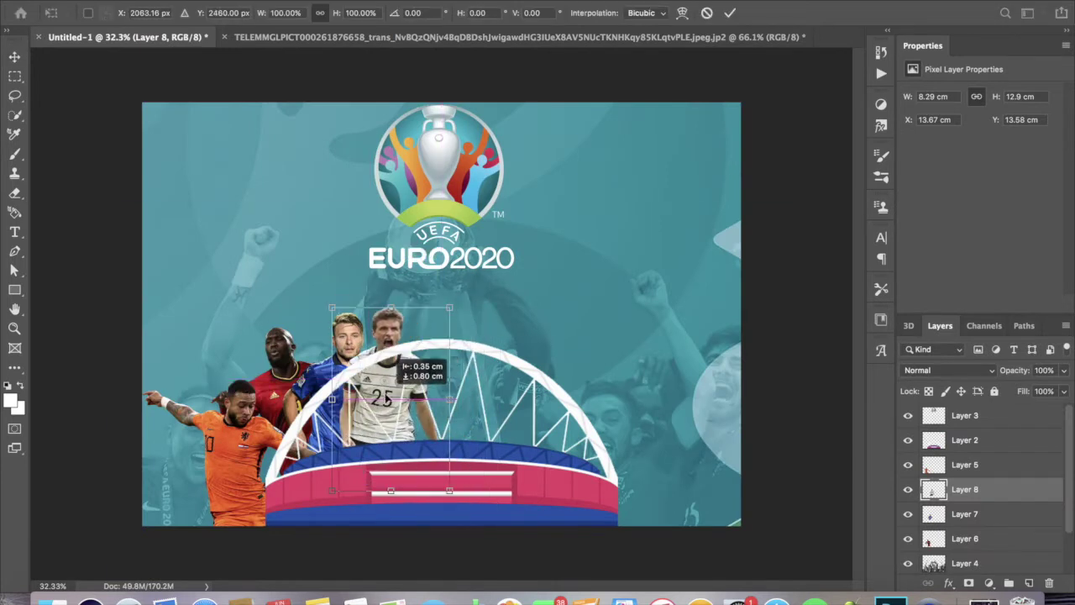
left_click(729, 13)
left_click_drag(1036, 491, 1037, 555)
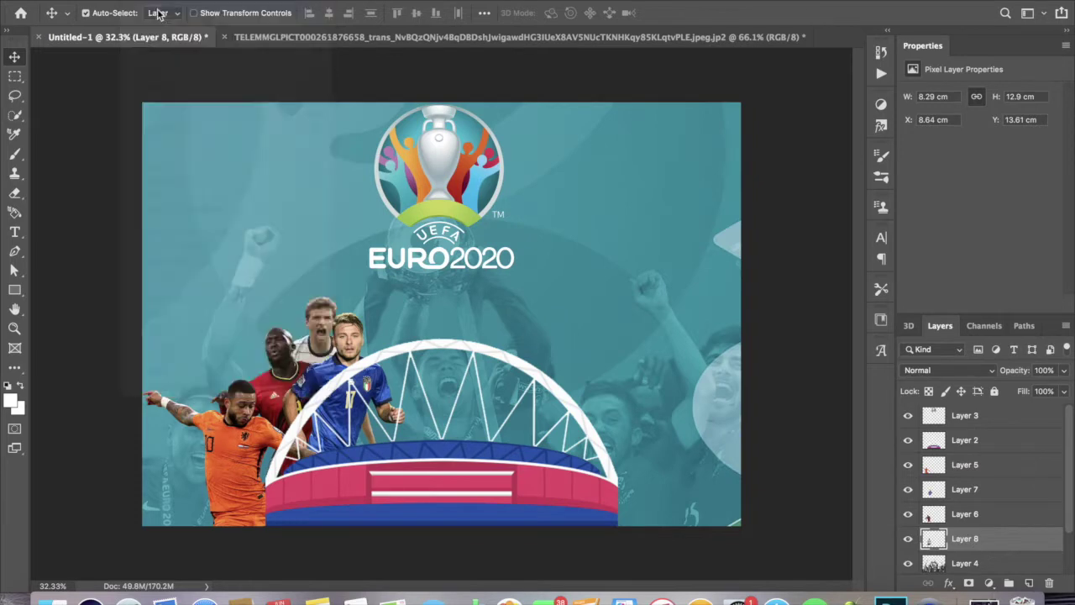
Open the French number 10 player's photo.
key("ctrl+o")
double_click(440, 290)
key("ctrl+0")
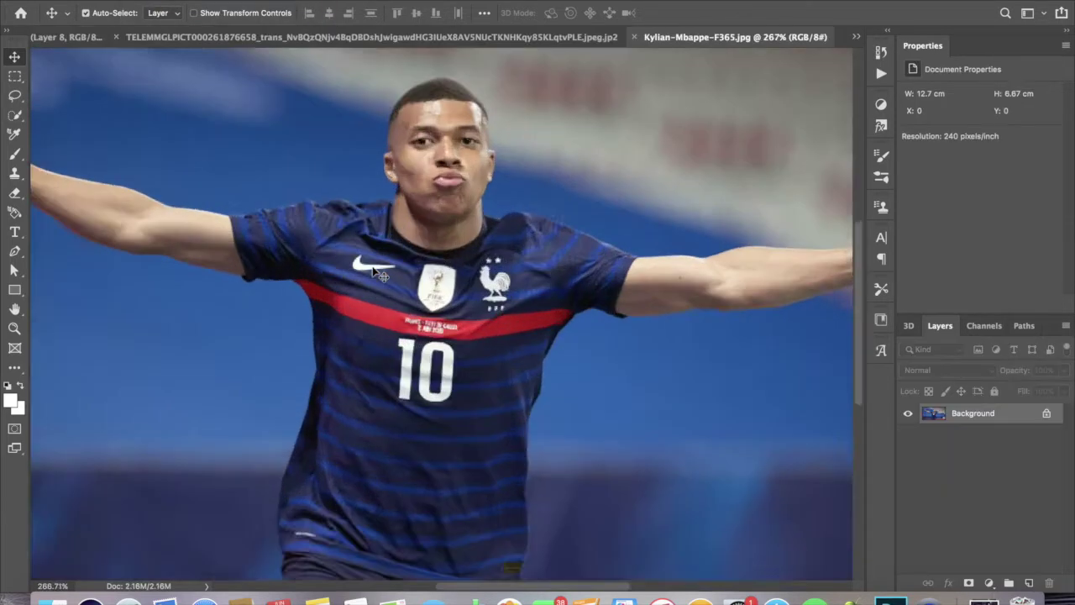
Close the German photo and quick-select the French player's head and both raised arms.
key("w")
left_click(118, 37)
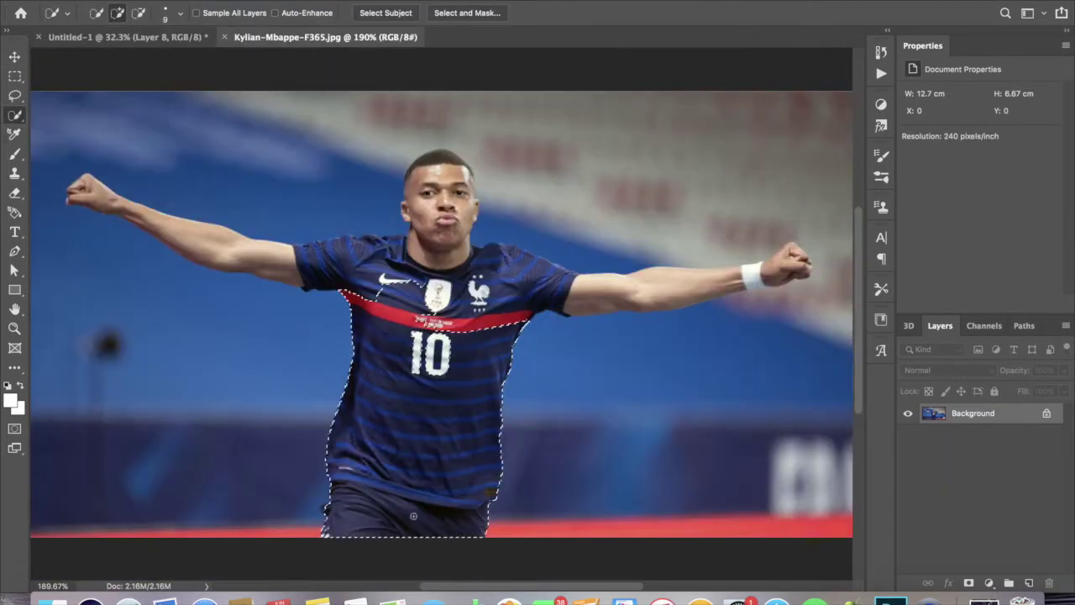
left_click_drag(478, 235, 520, 254)
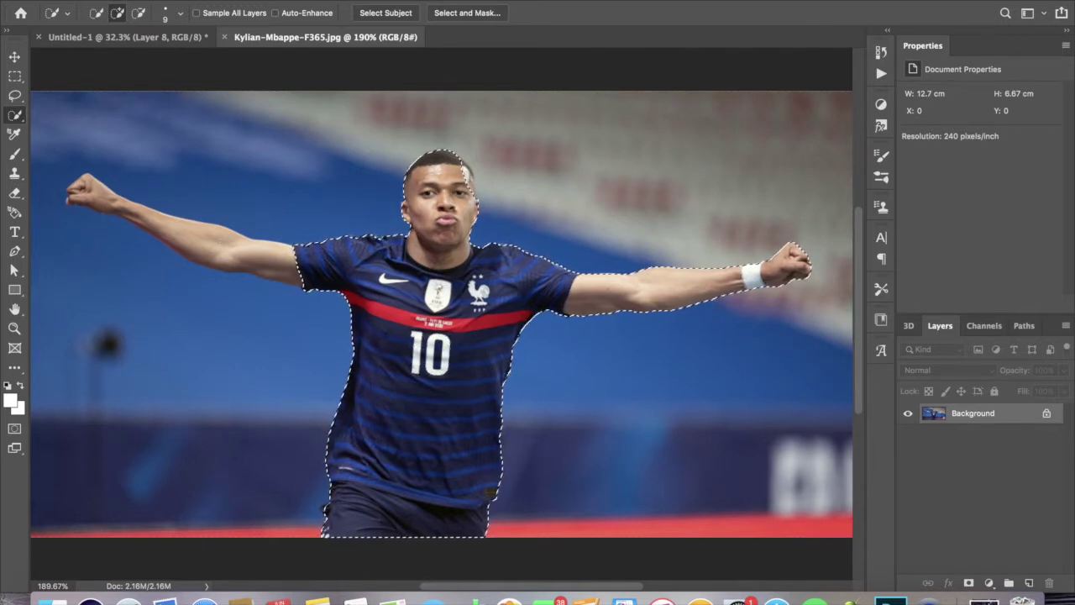
left_click_drag(268, 252, 92, 195)
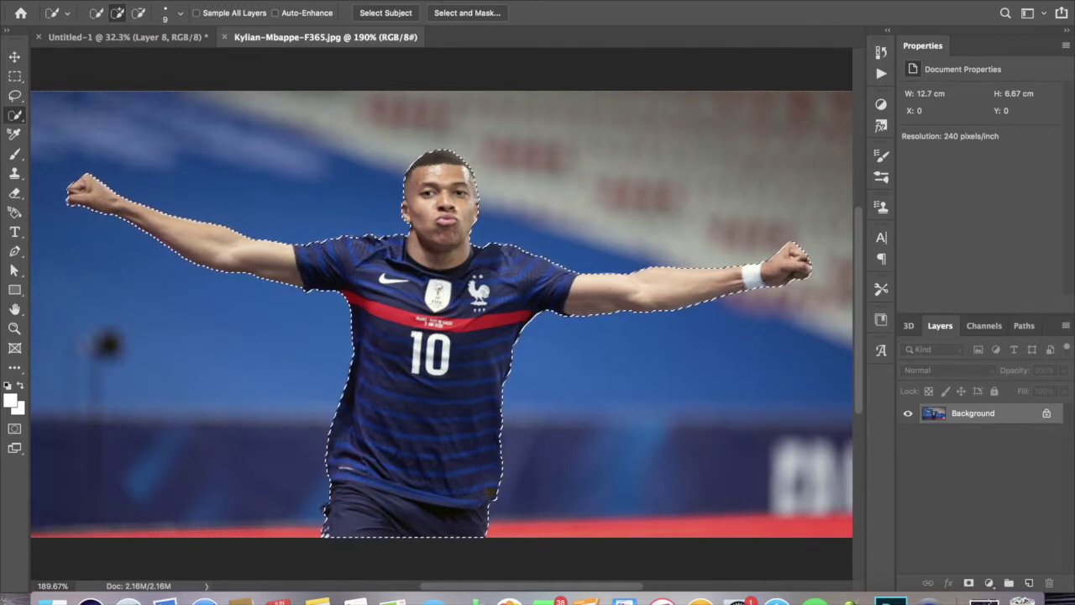
scroll(420, 252, "up", 5)
Trim the selection, refine its edges, and drag the French player into the poster.
left_click(138, 13)
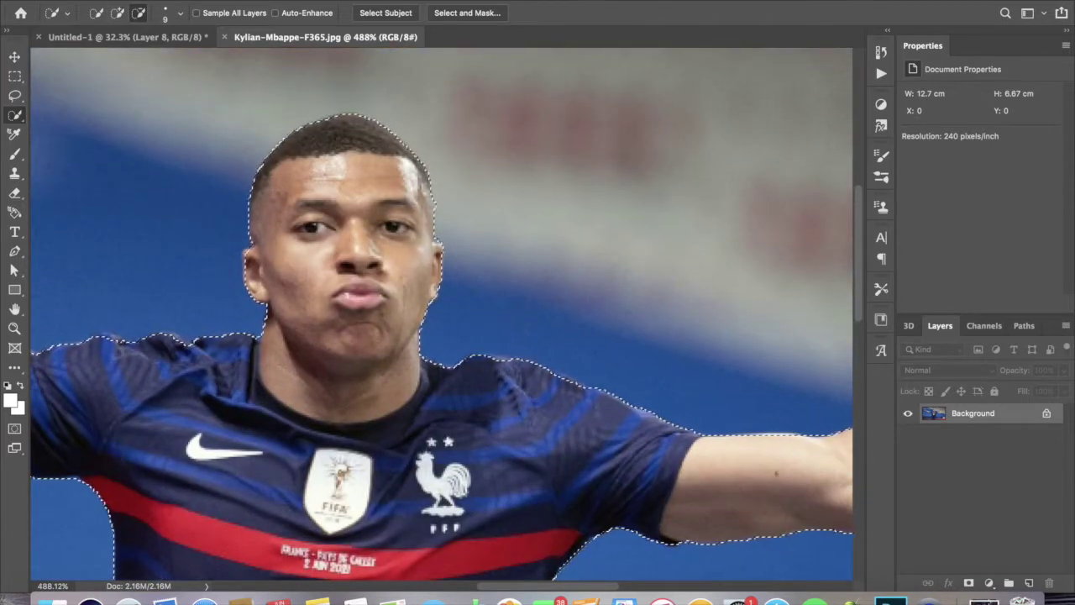
scroll(442, 314, "down", 3)
scroll(441, 314, "down", 2)
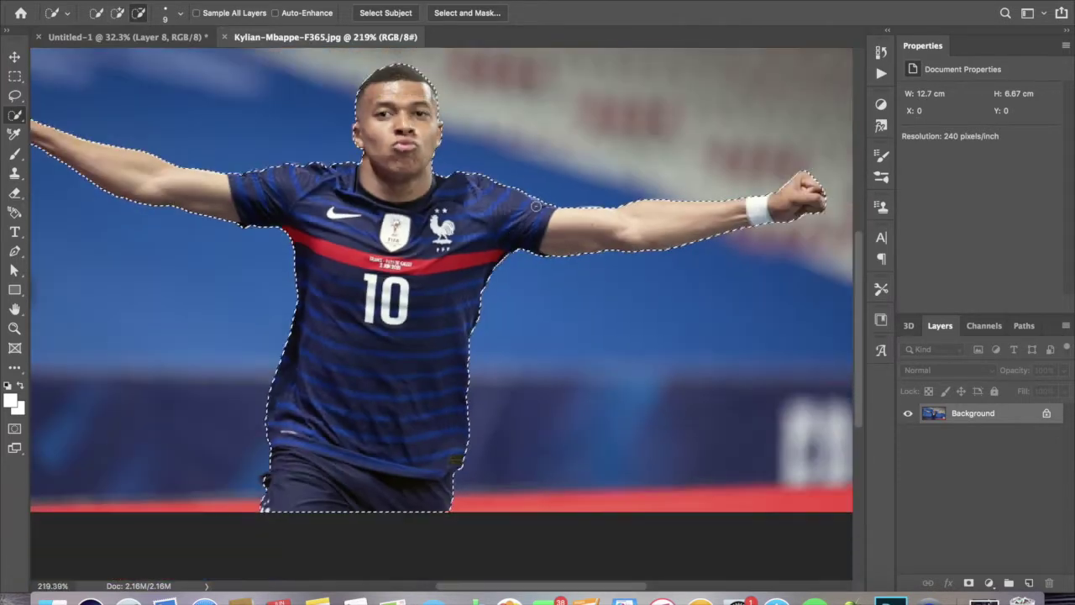
key("ctrl+alt+r")
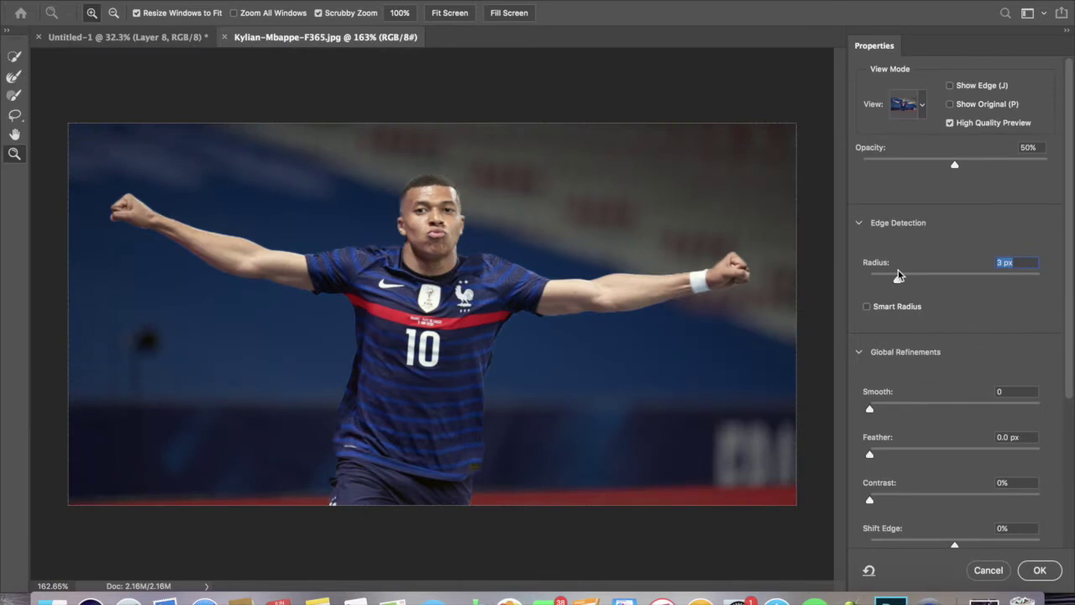
left_click(1040, 569)
key("v")
left_click_drag(412, 224, 468, 408)
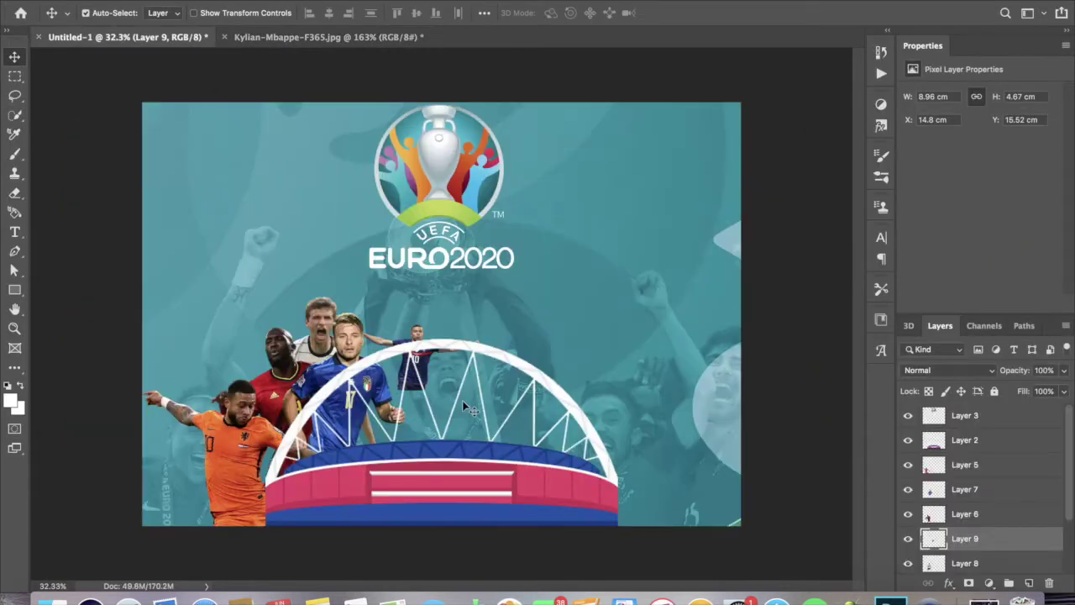
Enlarge the French player about 270%, then shrink to about 83% above the arch.
key("ctrl+t")
left_click_drag(475, 332, 617, 283)
left_click_drag(513, 333, 520, 334)
left_click_drag(618, 283, 664, 252)
key("Return")
key("ctrl+t")
left_click_drag(542, 340, 495, 332)
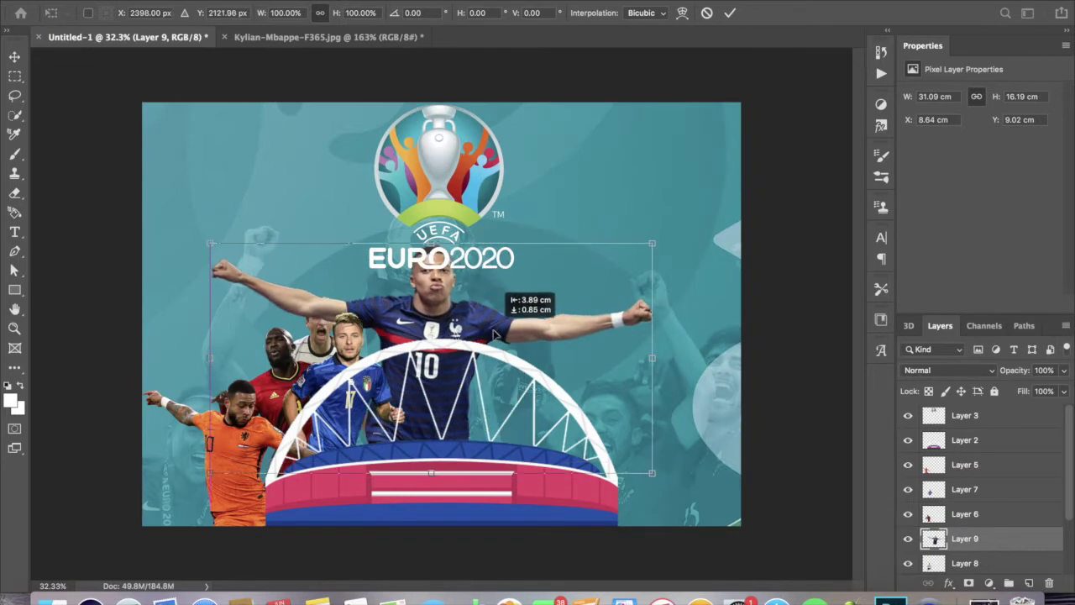
left_click_drag(652, 243, 630, 282)
left_click(731, 13)
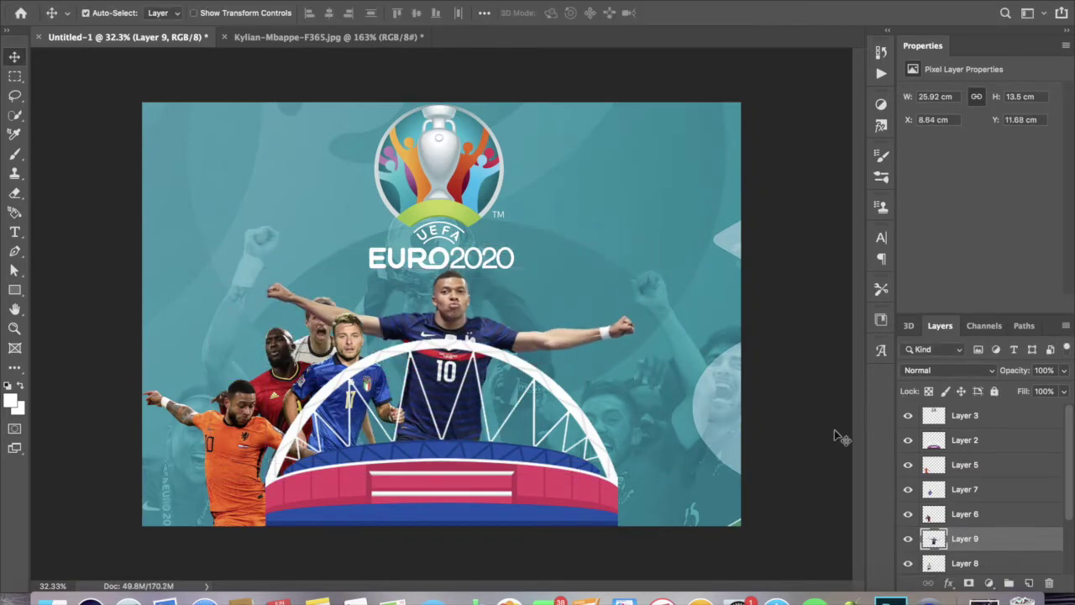
Move the German player beside the Italy player, layered above the red-shirted player.
left_click(966, 563)
key("ctrl+t")
left_click_drag(471, 336, 386, 387)
key("Return")
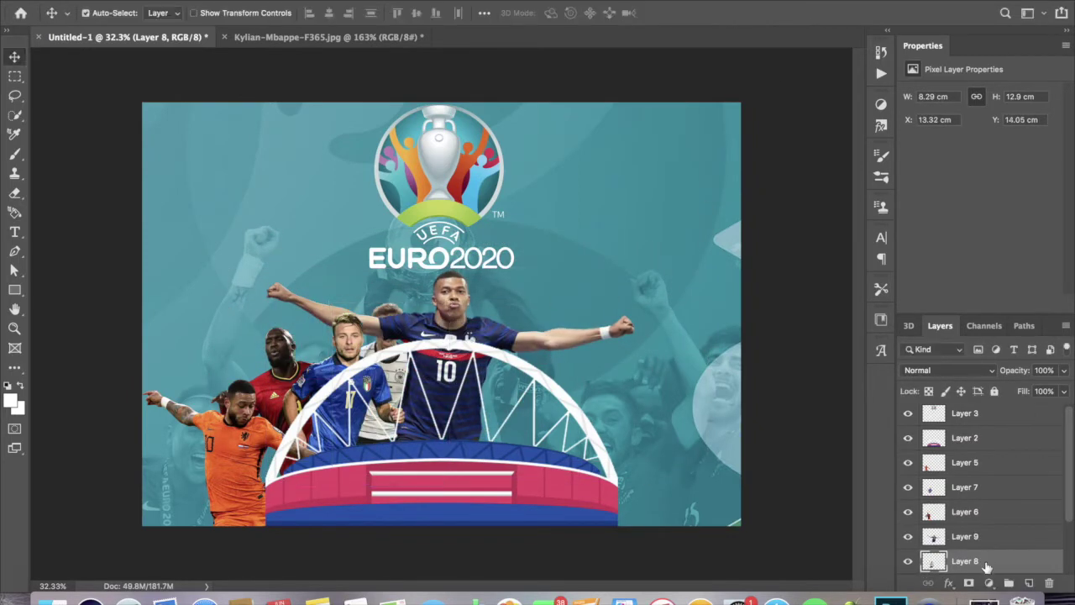
left_click_drag(987, 561, 966, 509)
Fine-tune the German player's position behind the arch.
key("ctrl+t")
left_click_drag(397, 354, 424, 326)
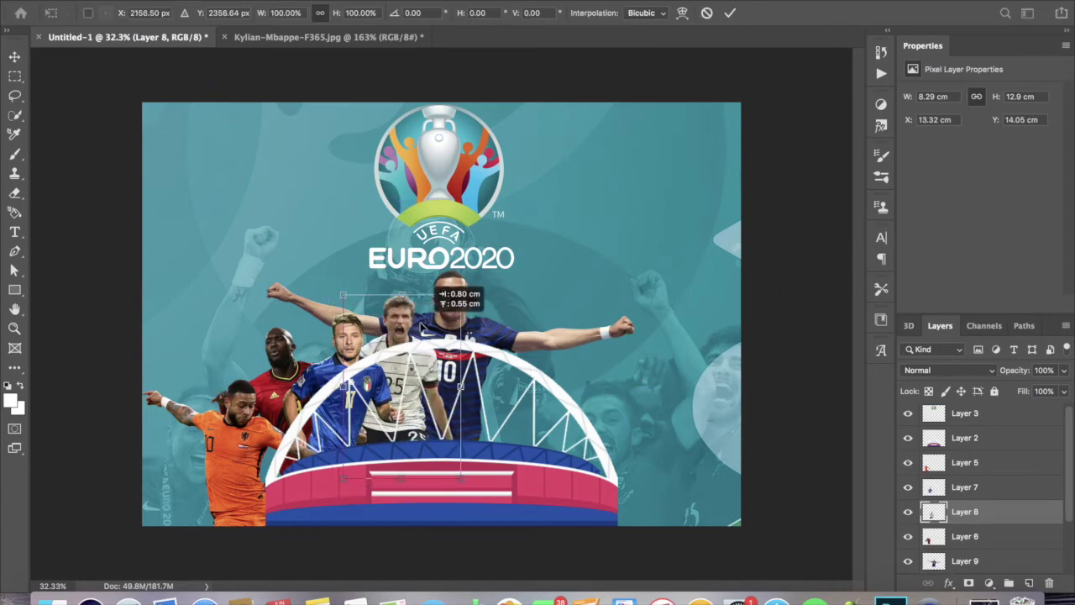
key("Return")
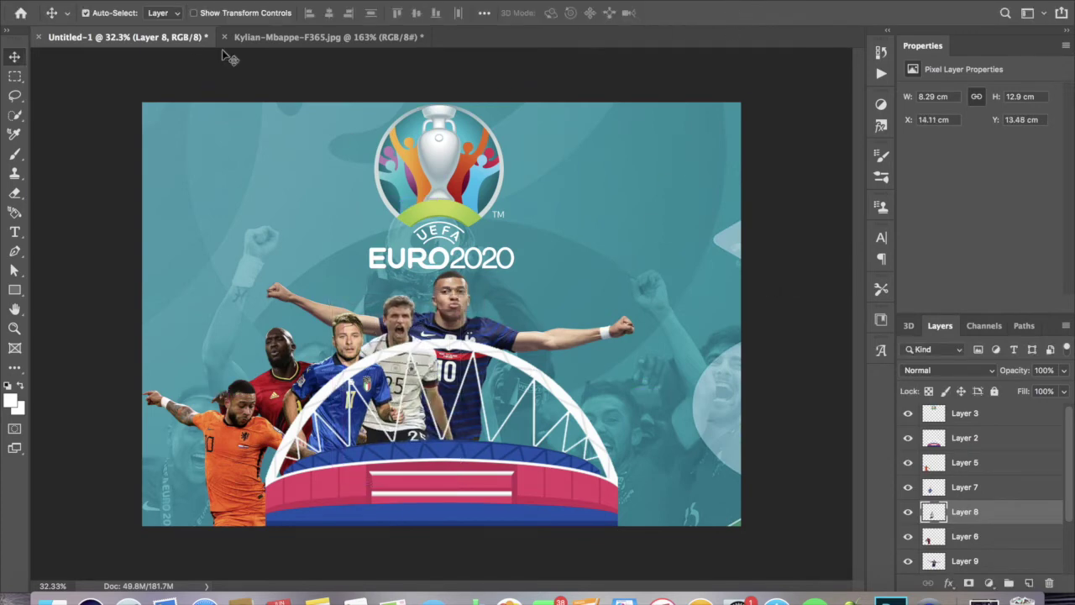
key("ctrl+t")
left_click_drag(403, 336, 401, 318)
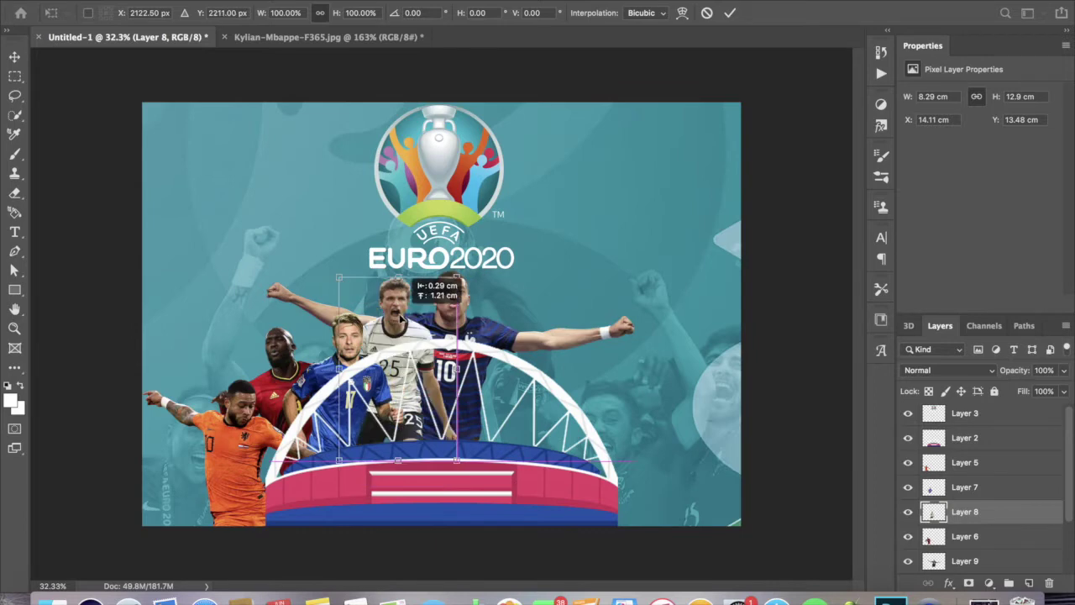
left_click_drag(401, 317, 392, 342)
key("Return")
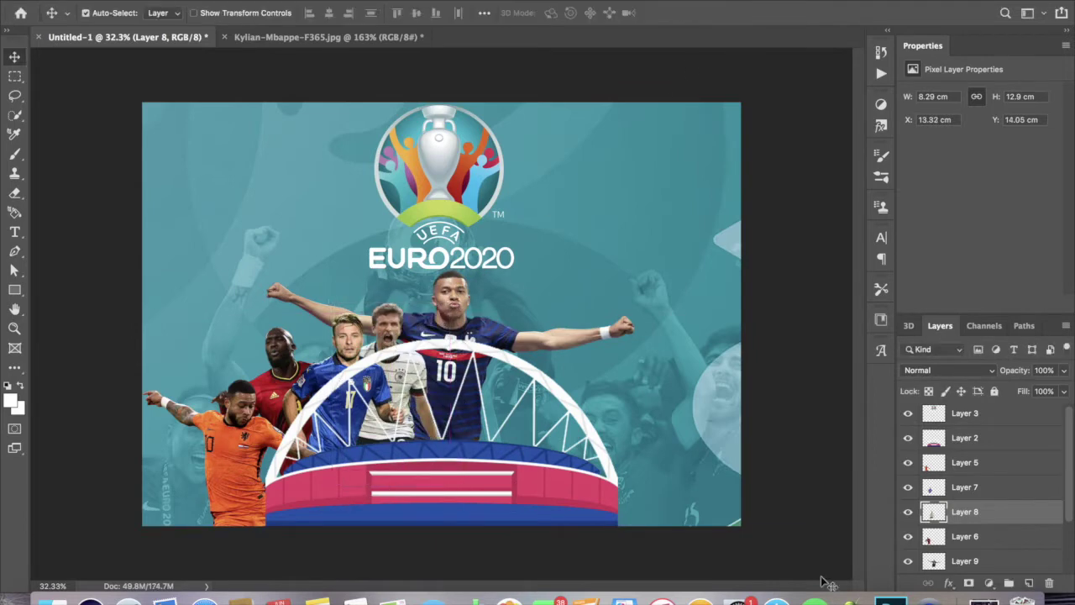
Shrink the Italian player slightly and shift him left.
left_click_drag(336, 387, 332, 384)
key("ctrl+t")
left_click_drag(395, 336, 383, 345)
key("Return")
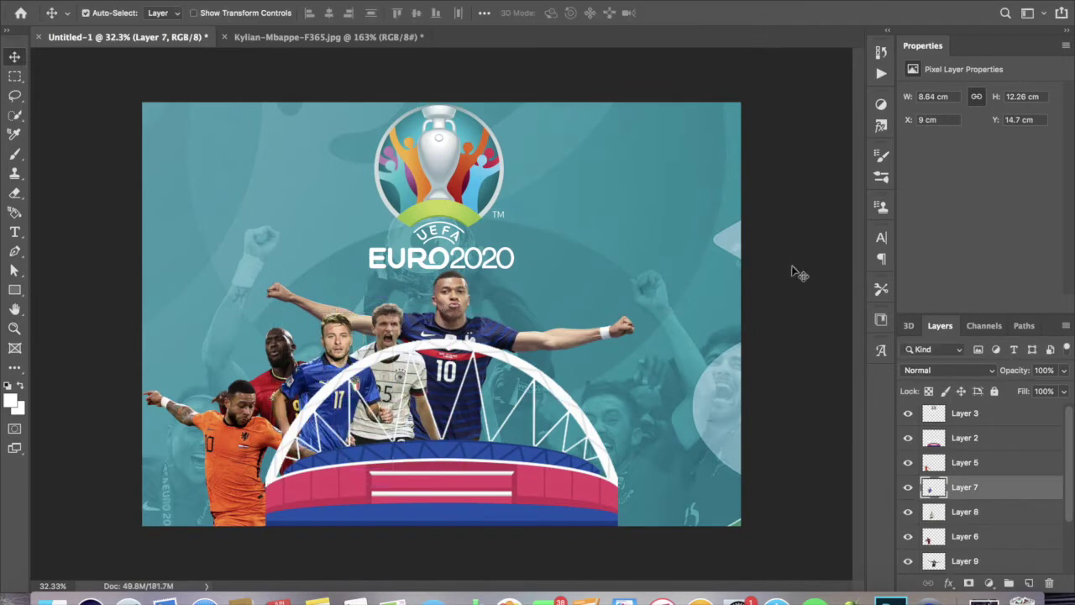
key("ctrl+o")
Open the checkered-shirt player's photo and quick-select his body.
left_click(491, 196)
key("Return")
key("w")
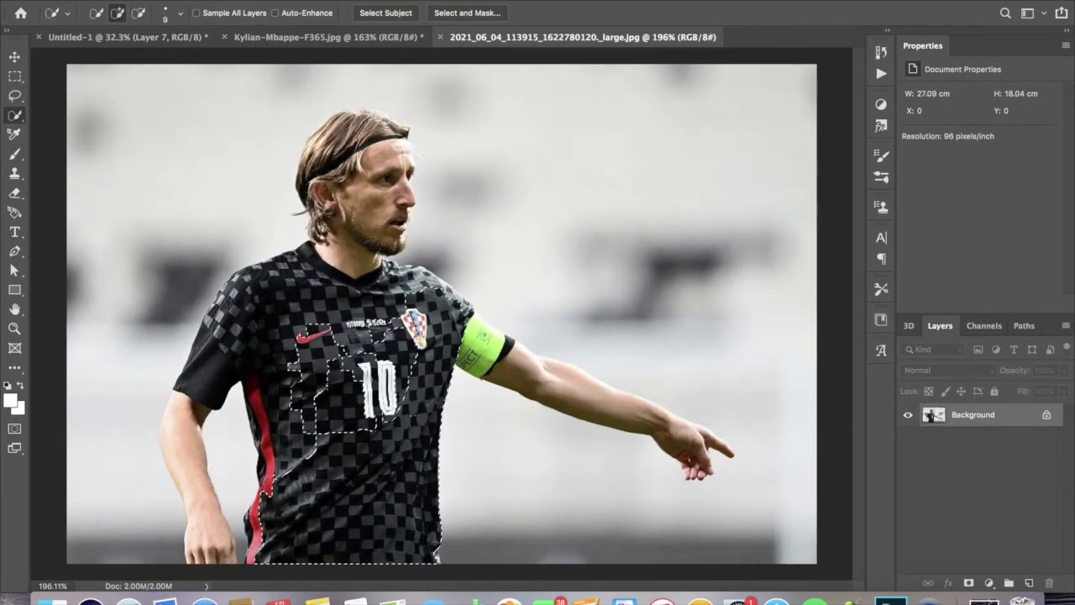
left_click_drag(370, 361, 383, 403)
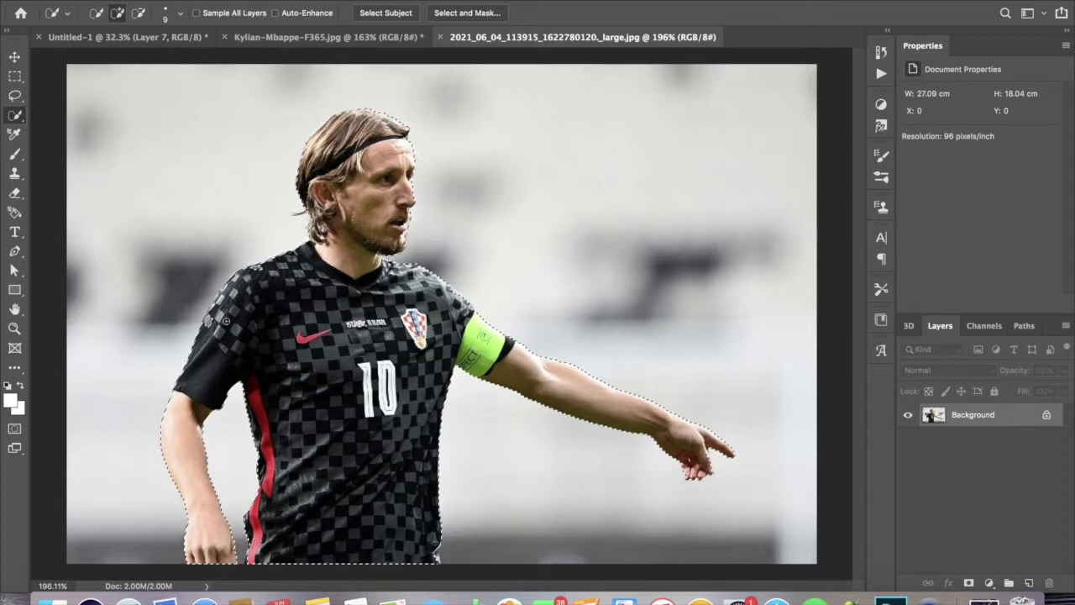
Refine the checkered-shirt player's selection edges and accept them.
scroll(398, 249, "up", 3)
scroll(370, 245, "up", 2)
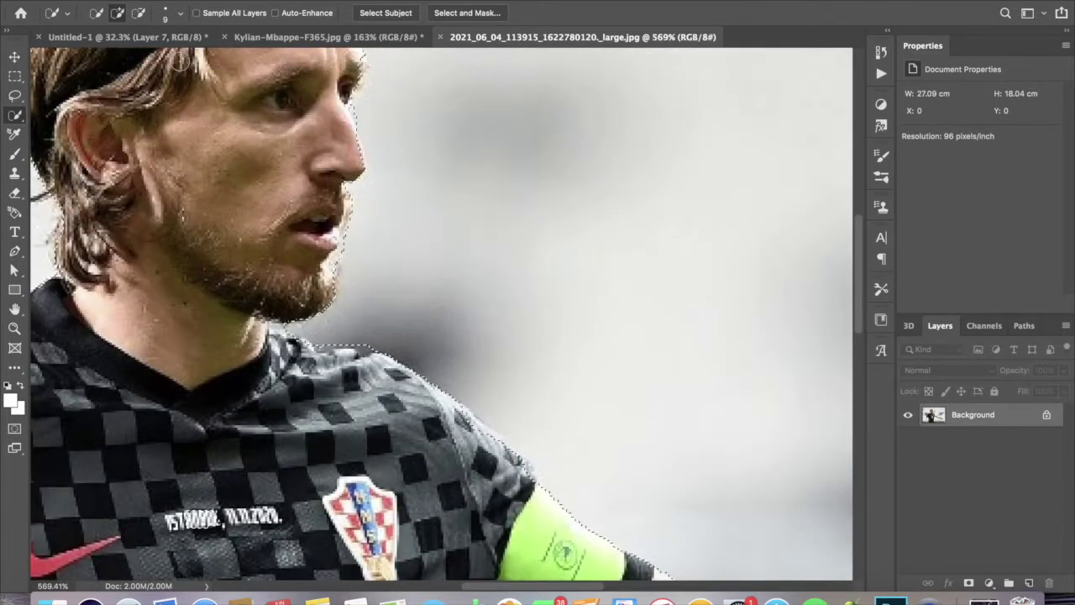
scroll(354, 247, "up", 3)
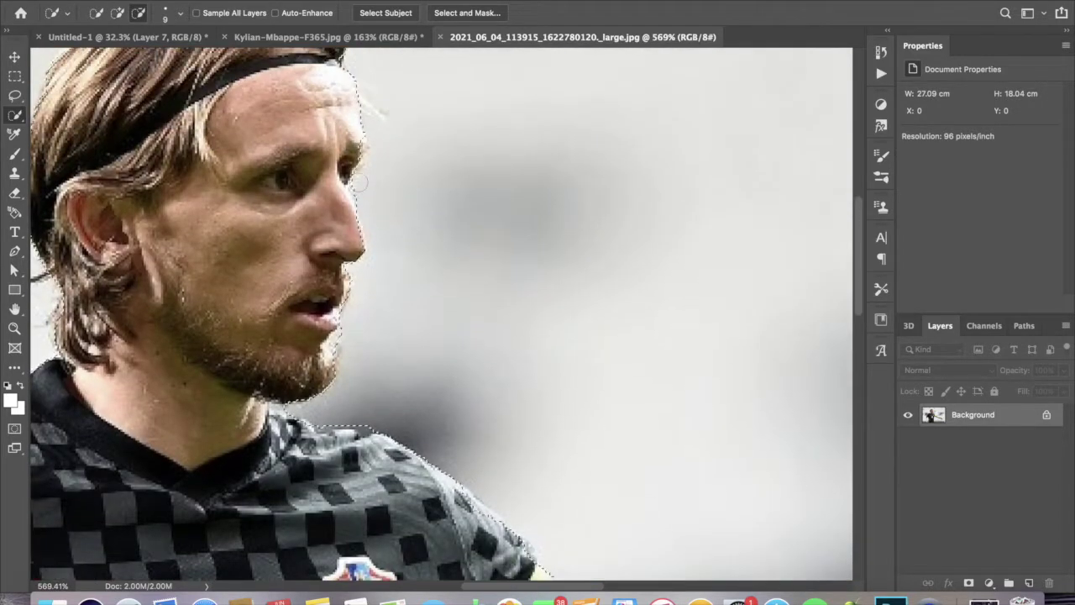
scroll(408, 153, "down", 2)
scroll(409, 153, "down", 2)
scroll(408, 154, "down", 2)
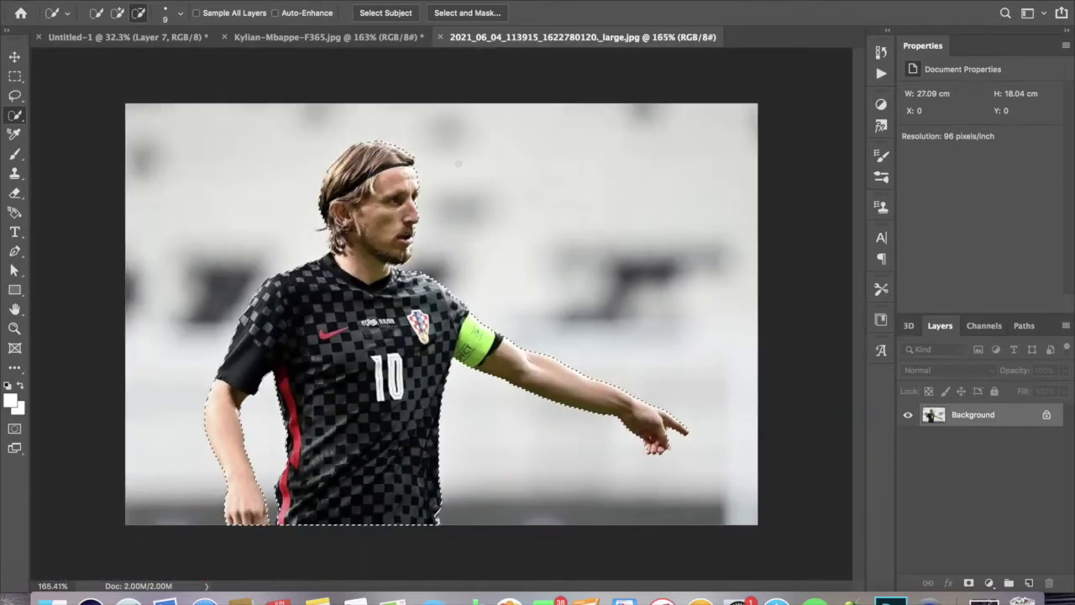
key("ctrl+alt+r")
left_click(1042, 571)
Drag the Croatia player into the poster and enlarge him about 215% beside the French player.
key("v")
mouse_move(286, 256)
left_mouse_down()
mouse_move(565, 411)
mouse_move(619, 408)
left_mouse_up()
key("ctrl+t")
left_click_drag(538, 387, 557, 418)
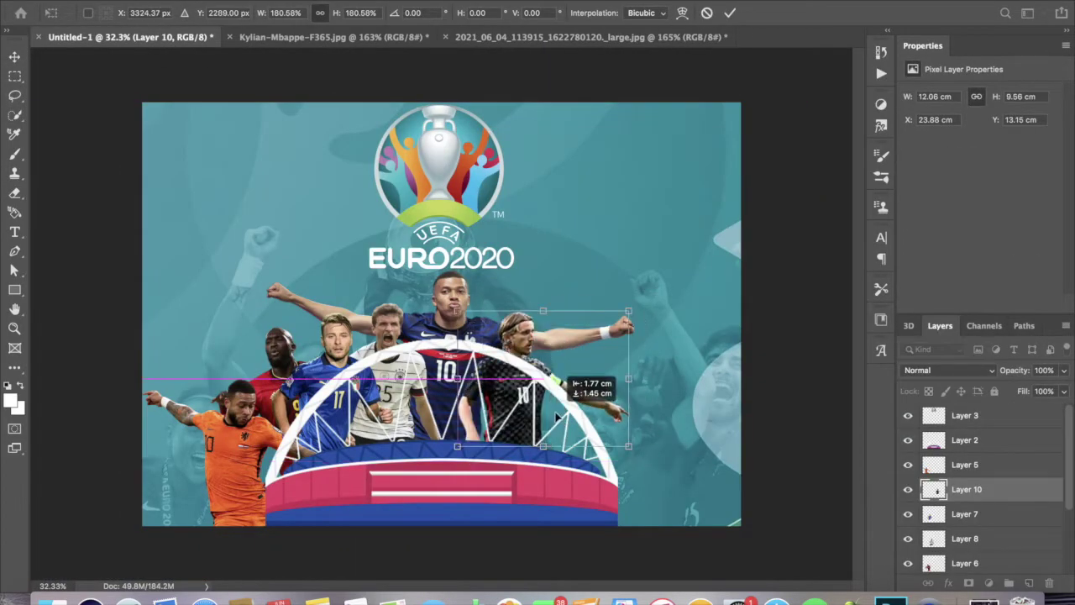
left_click_drag(459, 446, 498, 446)
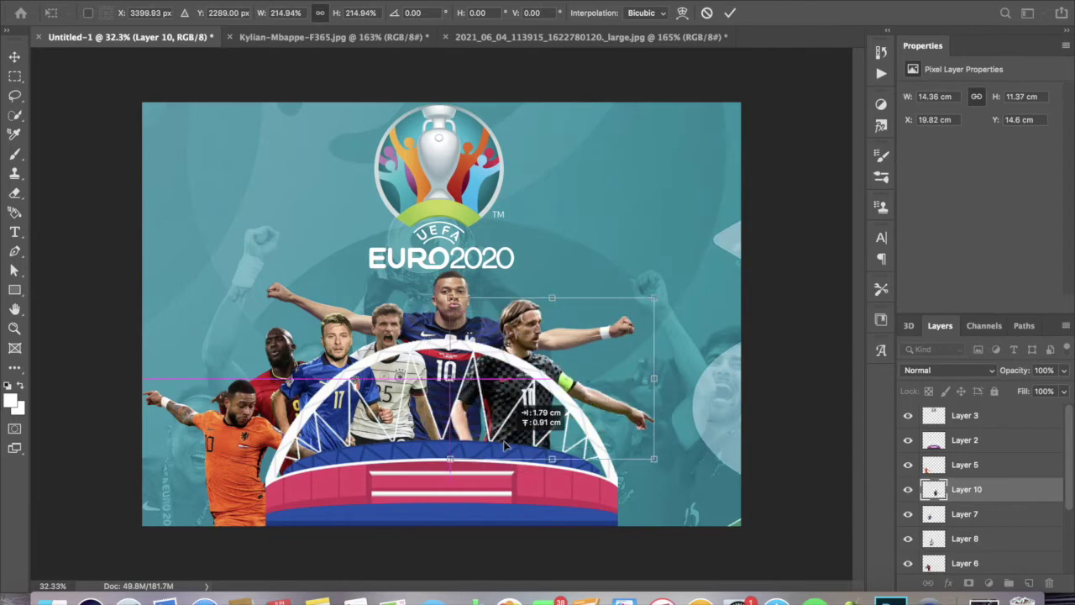
left_click(731, 13)
left_click(147, 8)
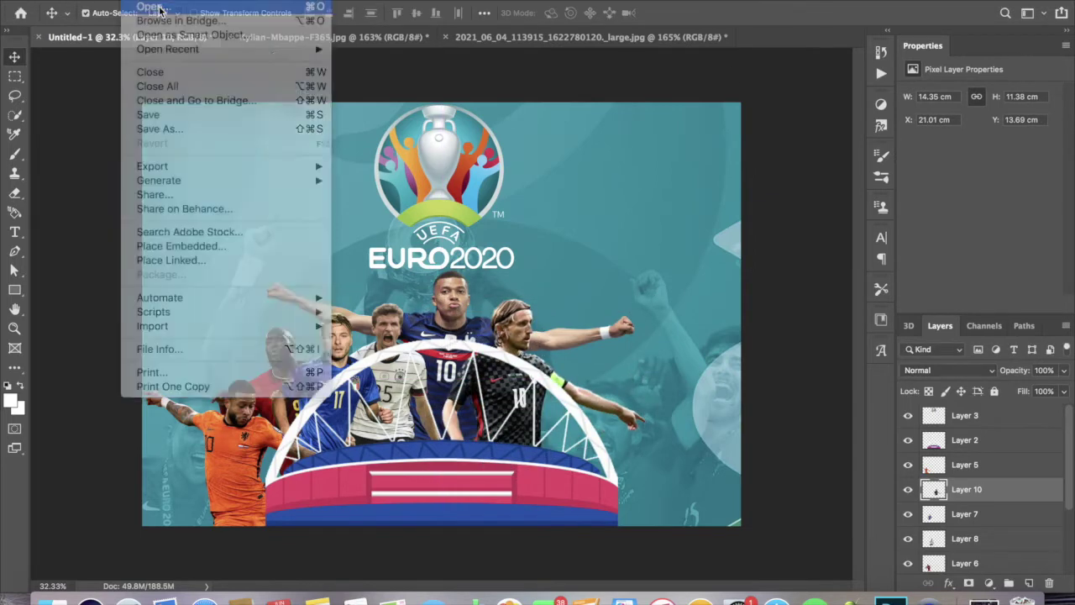
Open the red number 7 player photo GettyImages-1279018960.jpg.
left_click(160, 22)
left_click(449, 210)
key("Down")
key("Down")
key("Down")
key("Down")
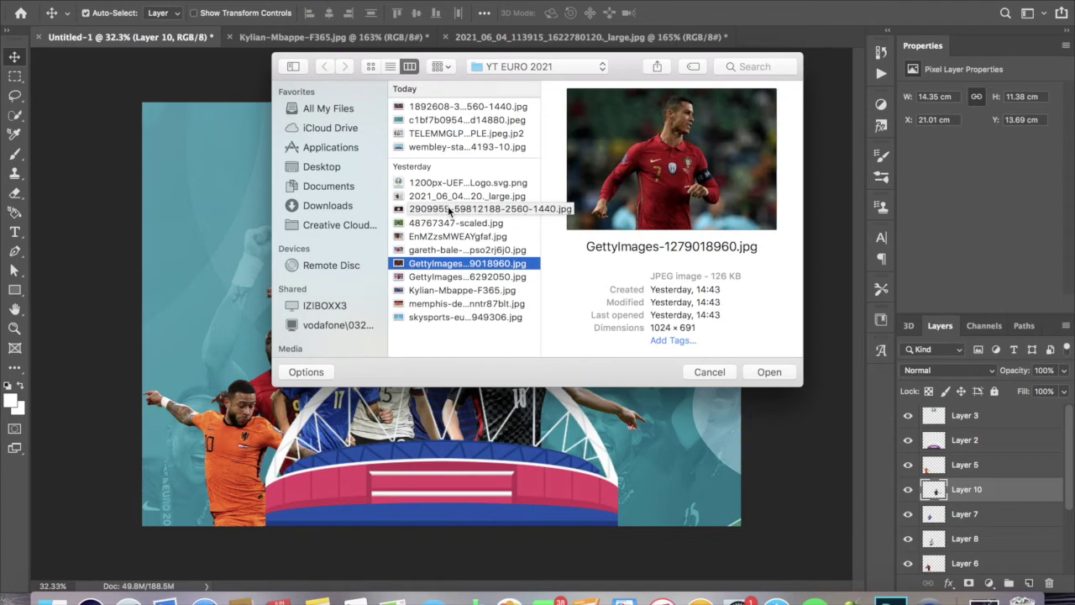
key("Return")
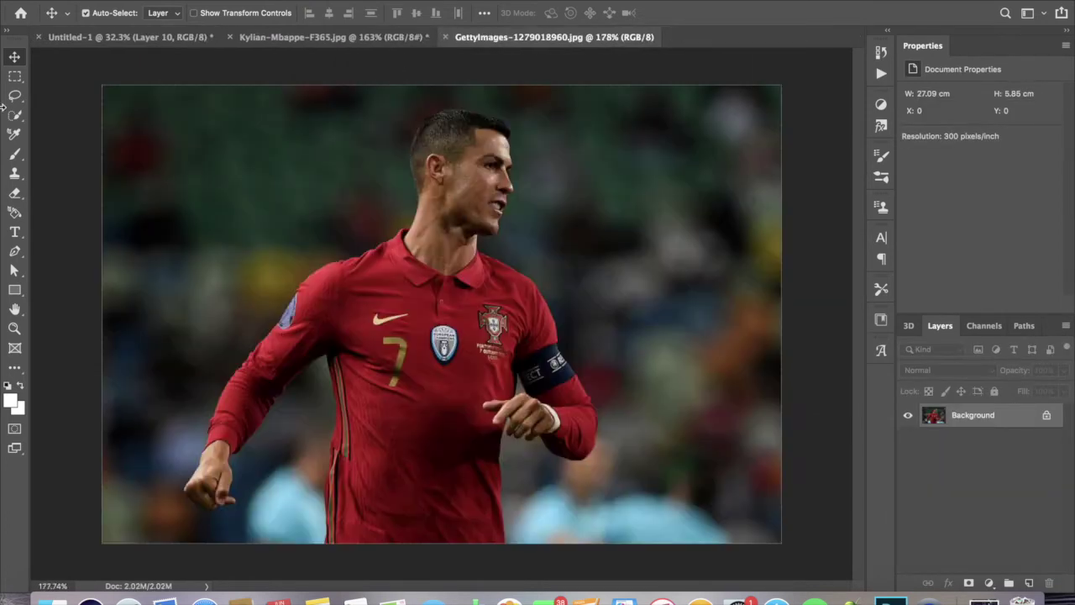
Quick-select the player's collar, left shoulder, arm, fist and head.
left_click(15, 115)
left_click(453, 290)
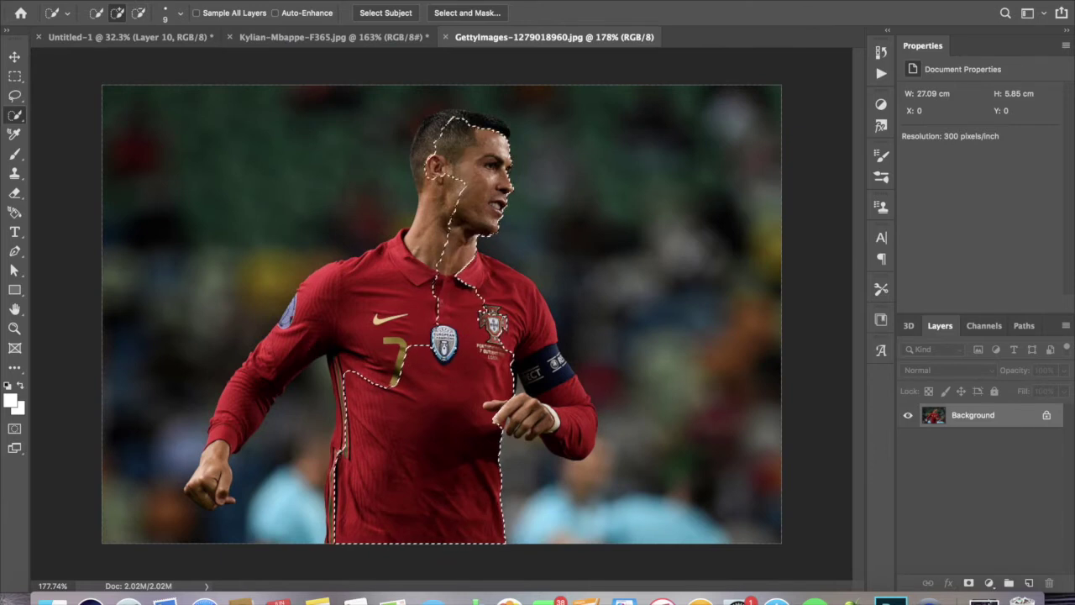
left_click(332, 325)
left_click(214, 496)
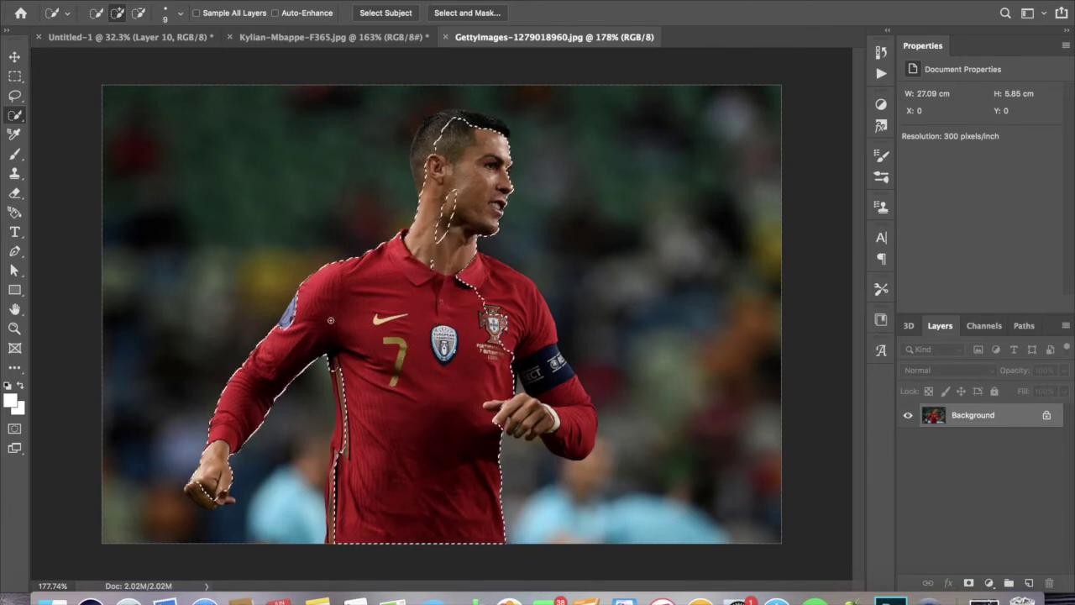
left_click(425, 142)
left_click_drag(503, 130, 433, 118)
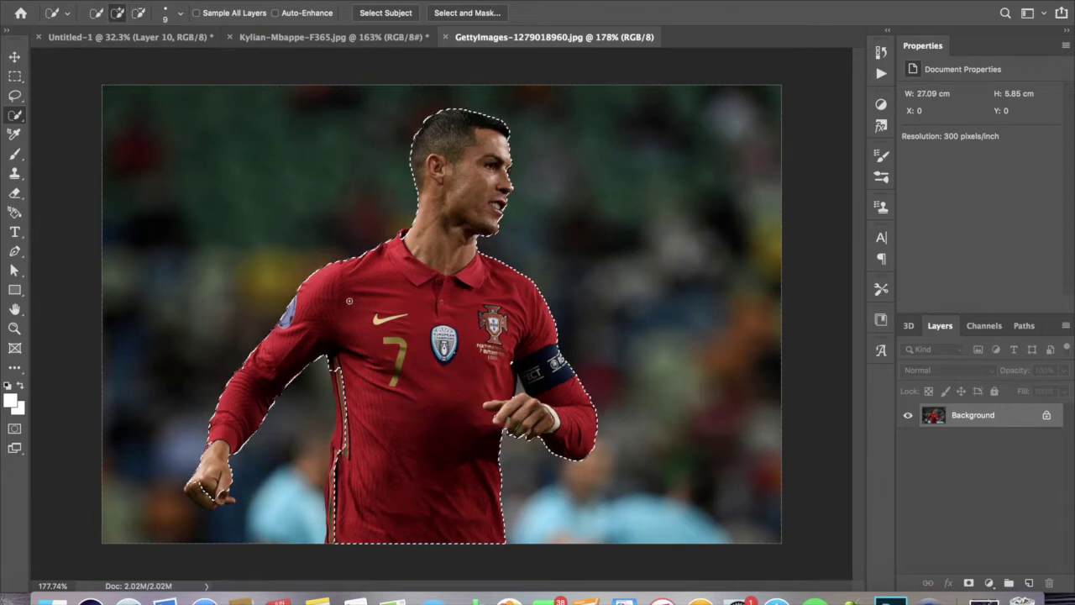
Add the rest of the torso and arm to the player selection.
scroll(349, 301, "up", 5)
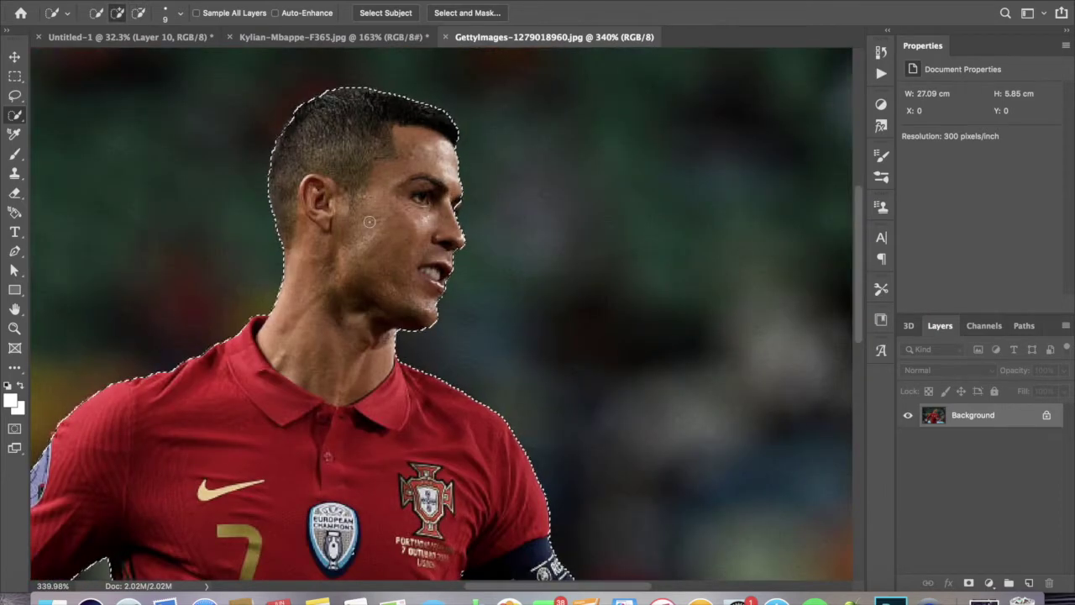
scroll(369, 221, "down", 5)
left_click(329, 331)
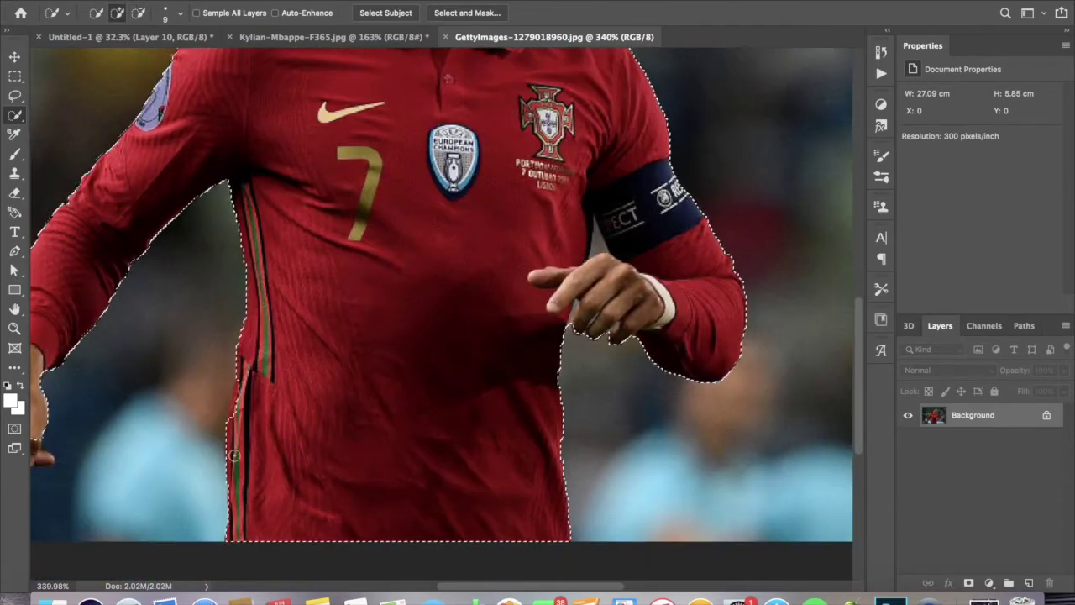
scroll(235, 455, "left", 1)
scroll(218, 445, "left", 5)
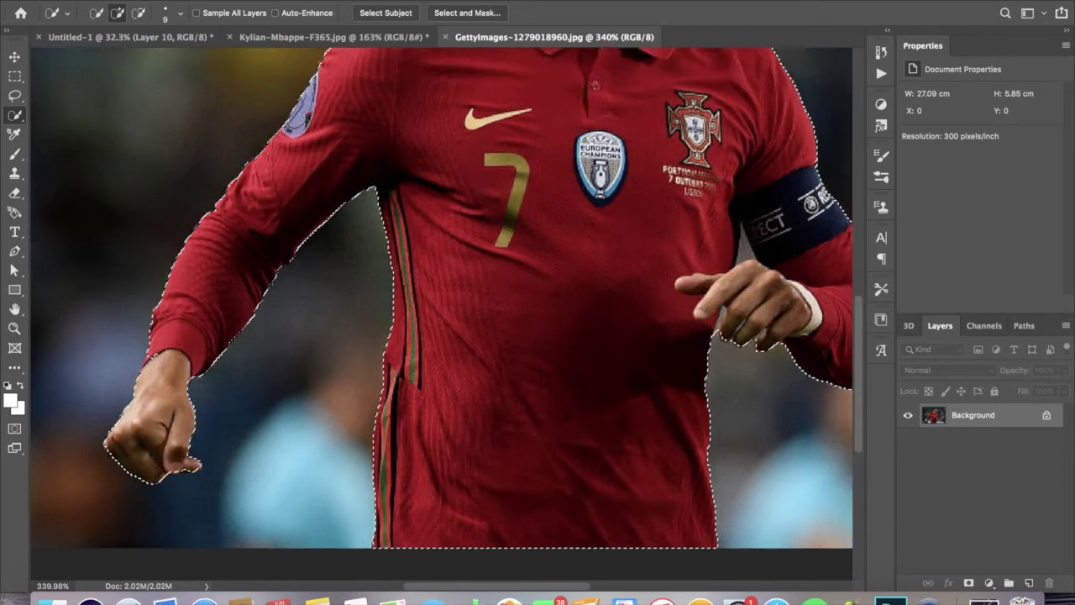
scroll(204, 435, "up", 5)
scroll(205, 435, "right", 4)
Set Quick Selection to subtract with a size 5 brush and fit the photo in view.
left_click(138, 13)
left_click(180, 13)
left_click_drag(108, 47, 100, 48)
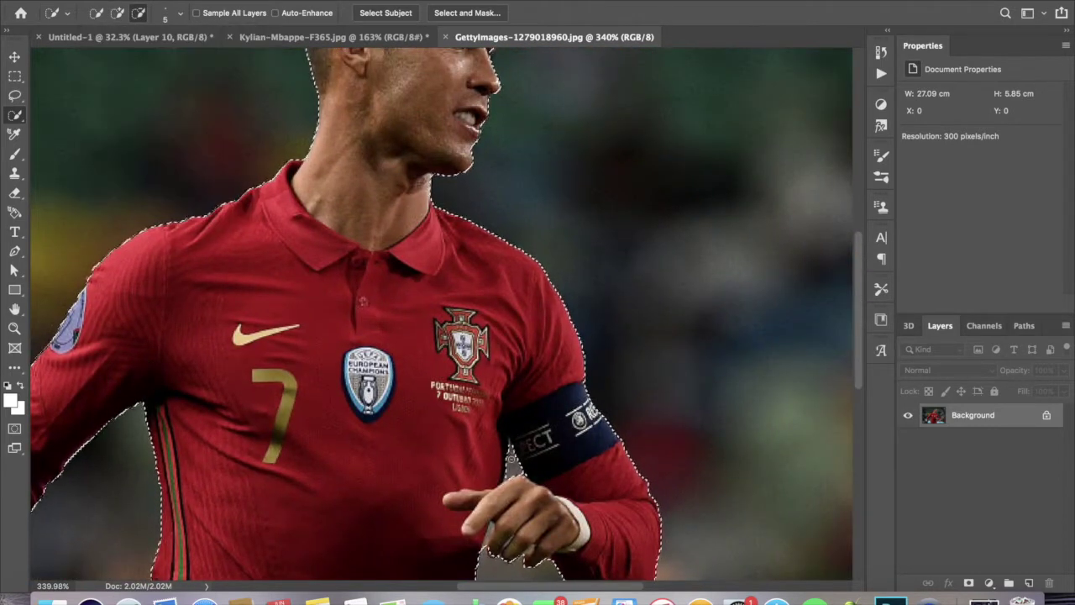
key("ctrl+0")
Refine the selection, then drag the player into the poster, nudged slightly left and up.
key("ctrl+alt+r")
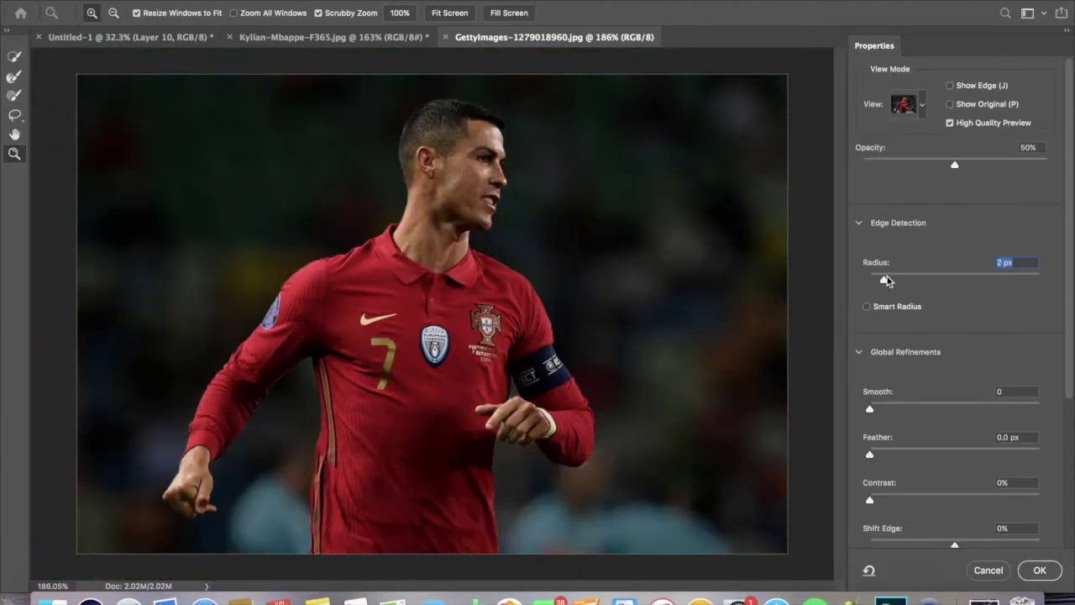
left_click(1040, 569)
key("v")
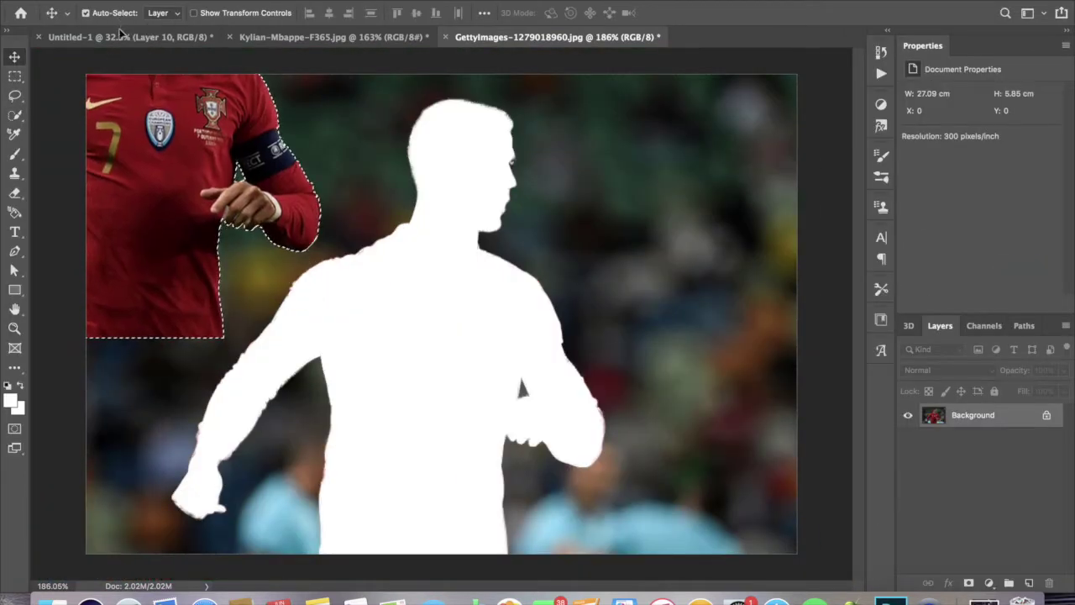
left_click_drag(445, 353, 126, 37)
key("ctrl+t")
left_click_drag(592, 413, 571, 411)
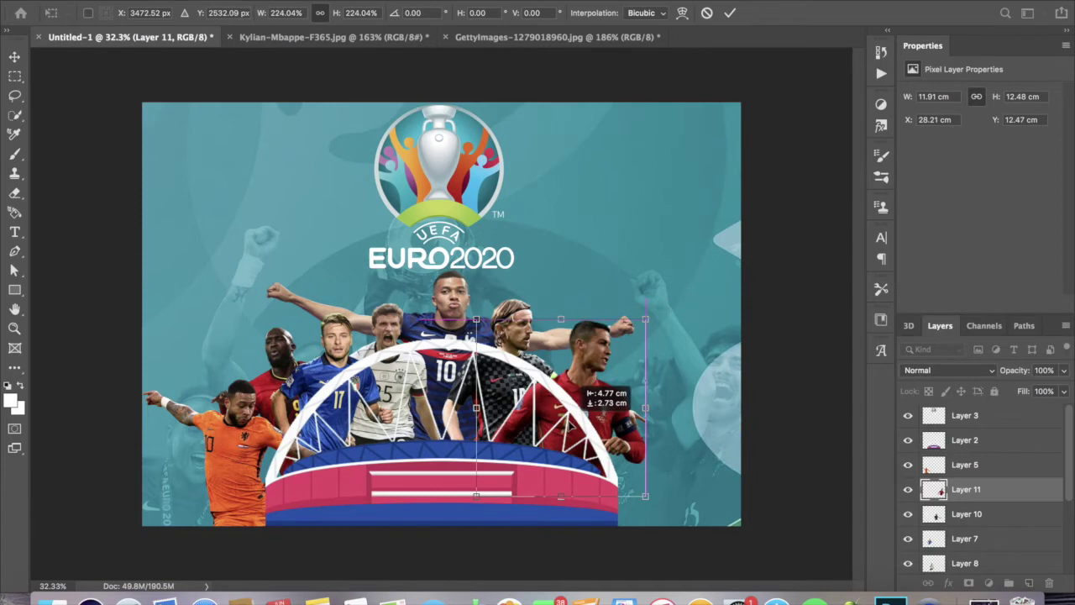
left_click(731, 14)
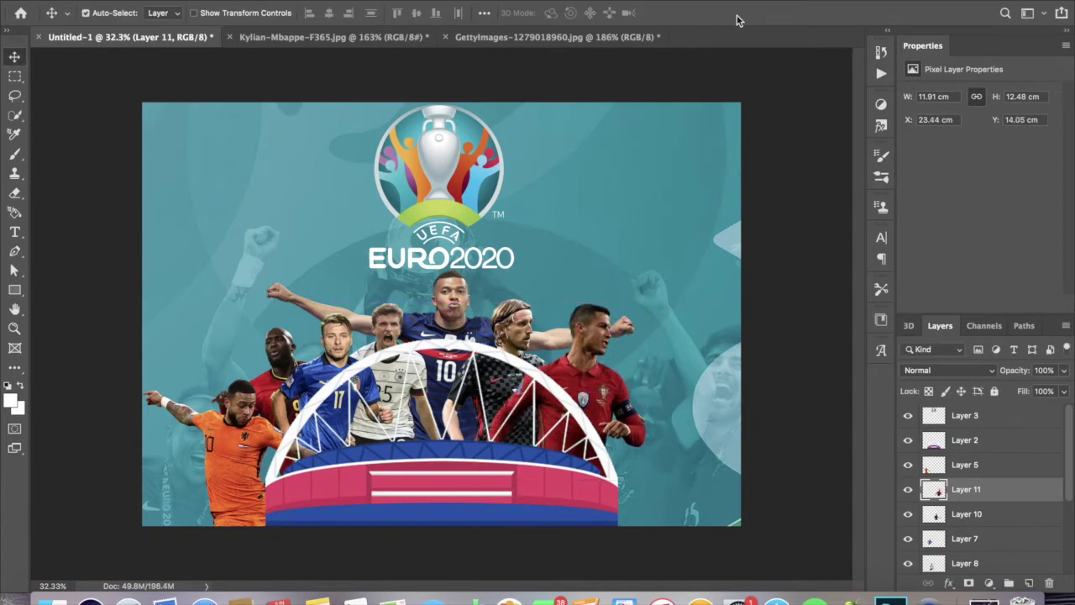
key("ctrl+o")
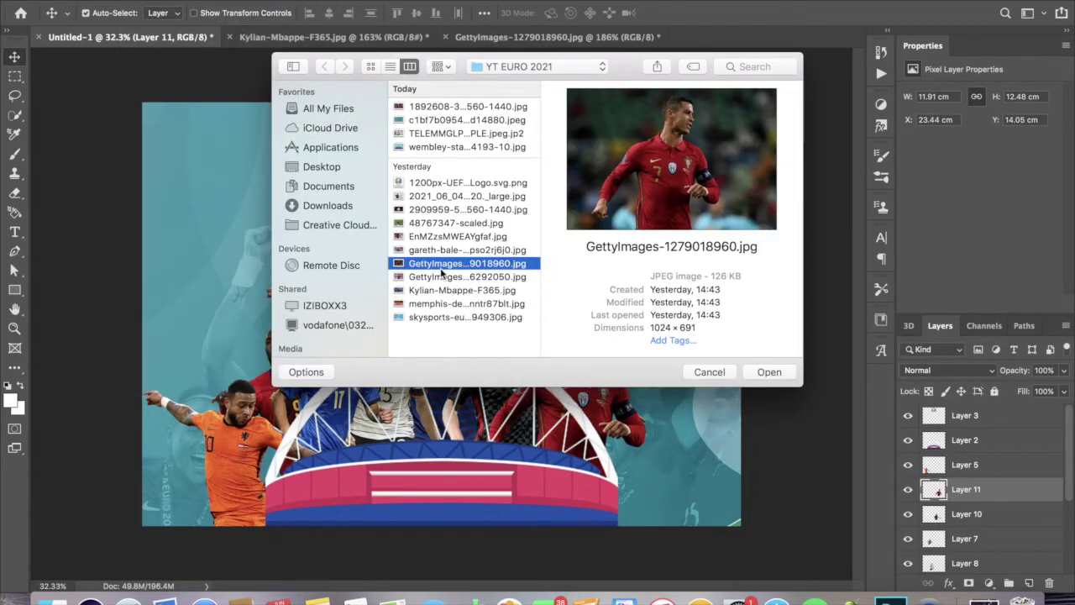
Open the Wales number 11 player photo and zoom in with Quick Selection ready.
key("Up")
key("Return")
left_click(14, 115)
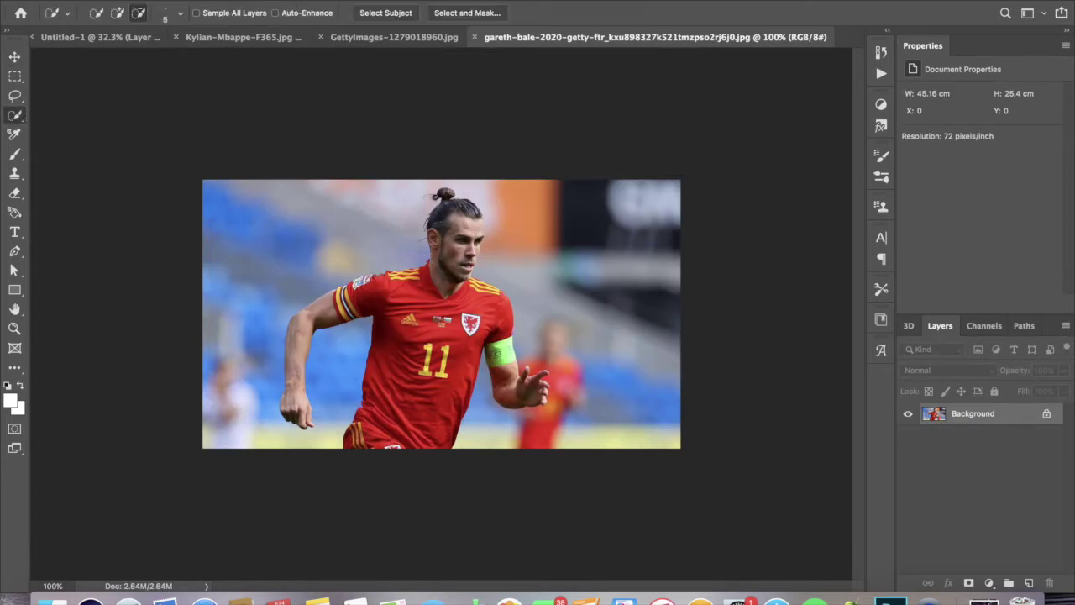
key("ctrl+plus")
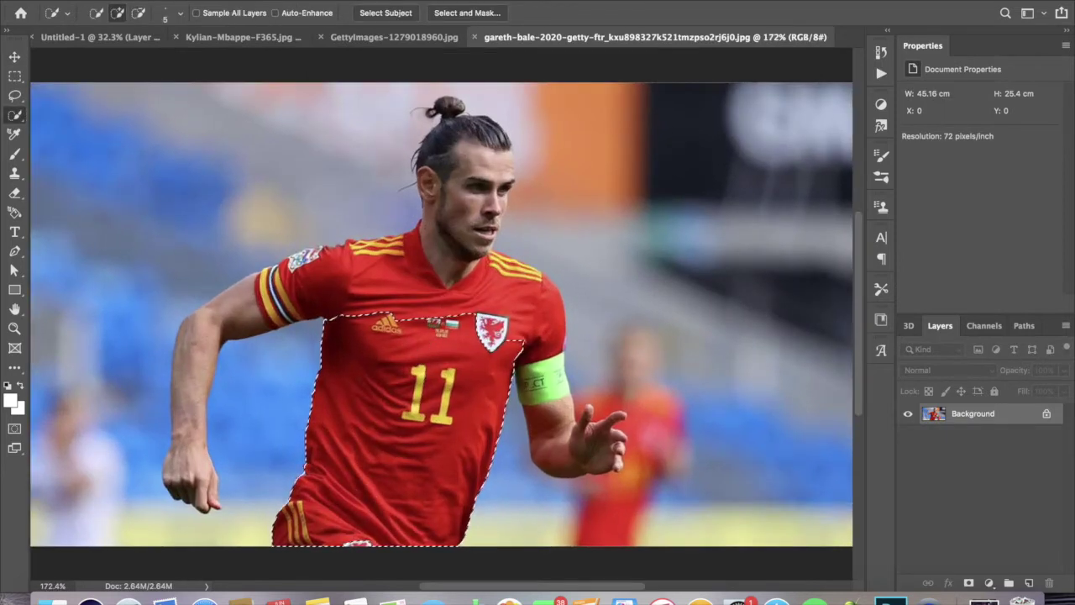
Quick-select the Wales player's red shirt and arm, panning around the photo.
mouse_move(501, 291)
left_mouse_down()
mouse_move(487, 300)
mouse_move(500, 226)
left_mouse_up()
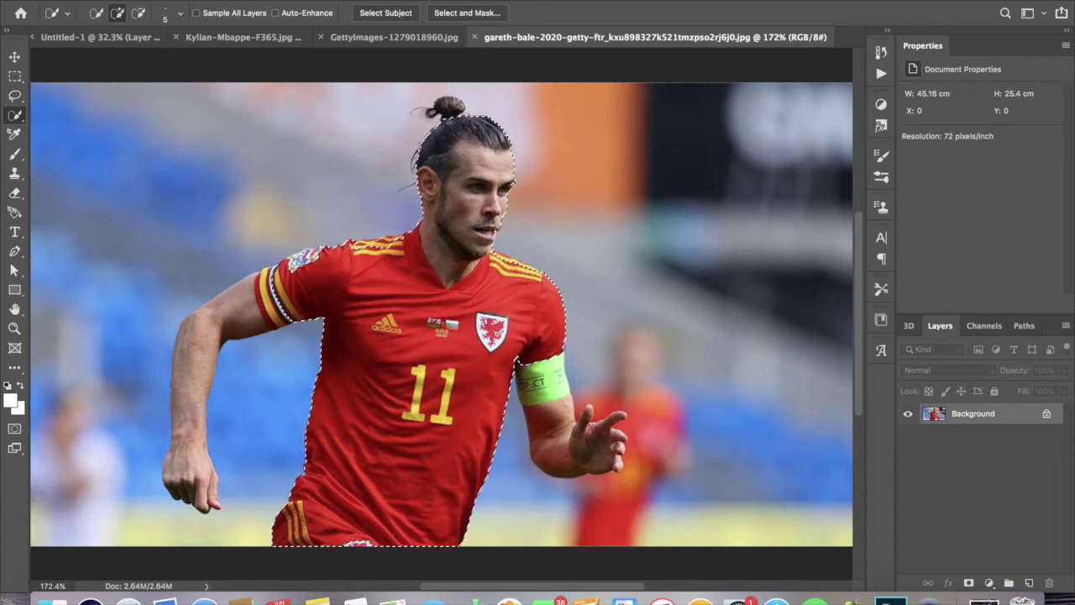
scroll(492, 203, "up", 3)
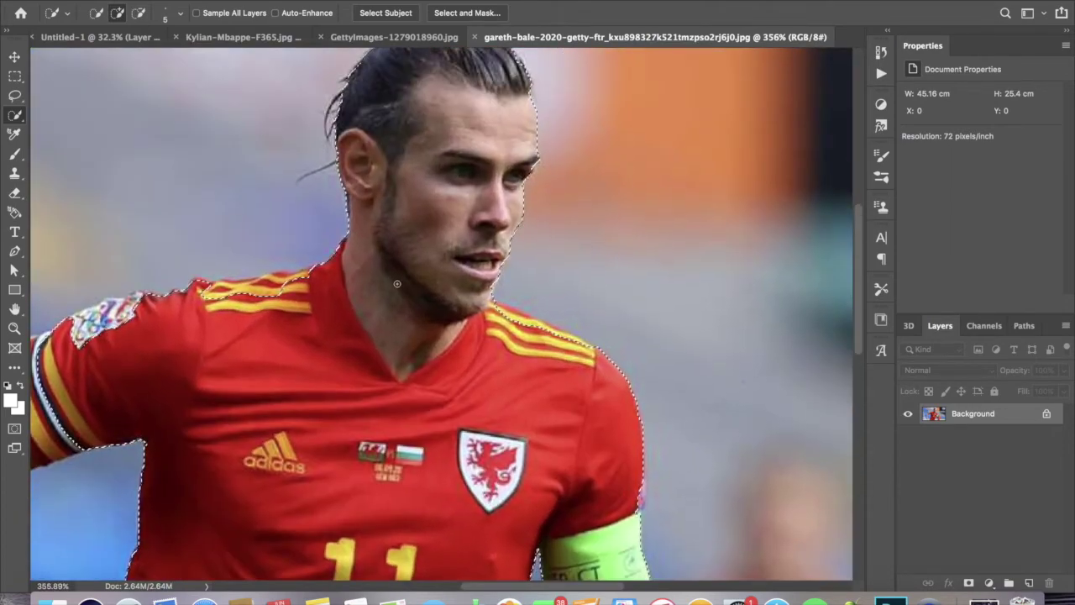
scroll(396, 284, "up", 1)
scroll(397, 284, "up", 2)
scroll(353, 233, "down", 5)
scroll(353, 234, "left", 8)
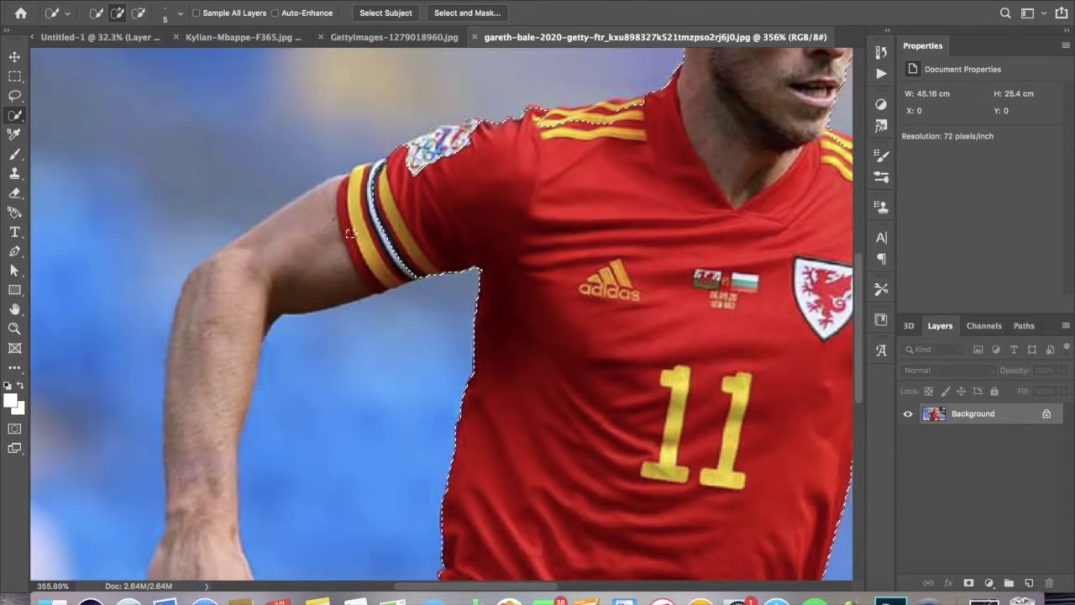
left_click(353, 234)
scroll(353, 234, "down", 5)
scroll(314, 302, "up", 3)
scroll(314, 303, "up", 3)
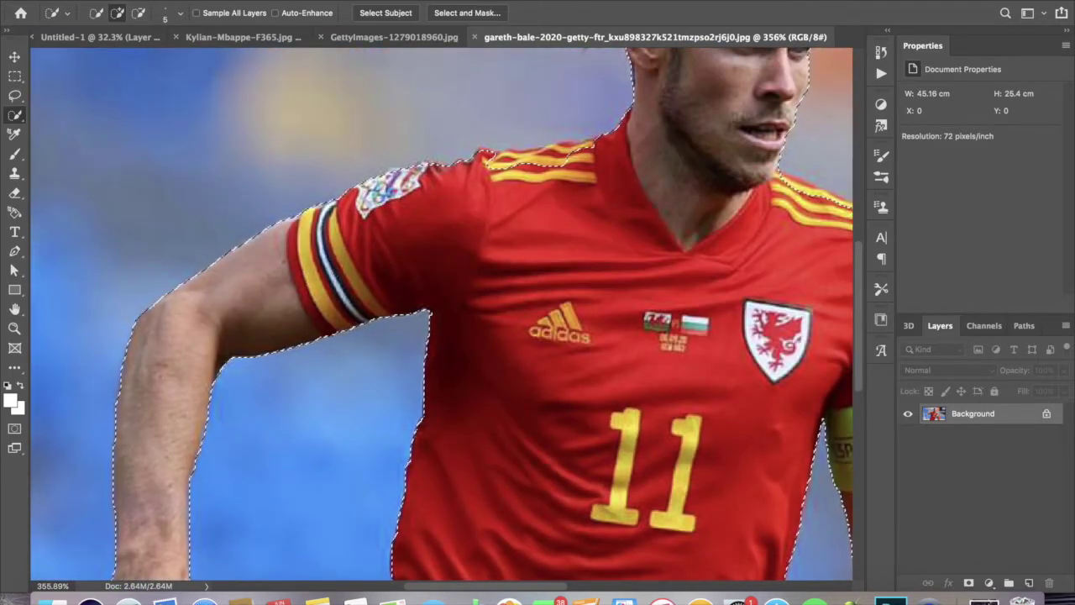
scroll(442, 314, "right", 10)
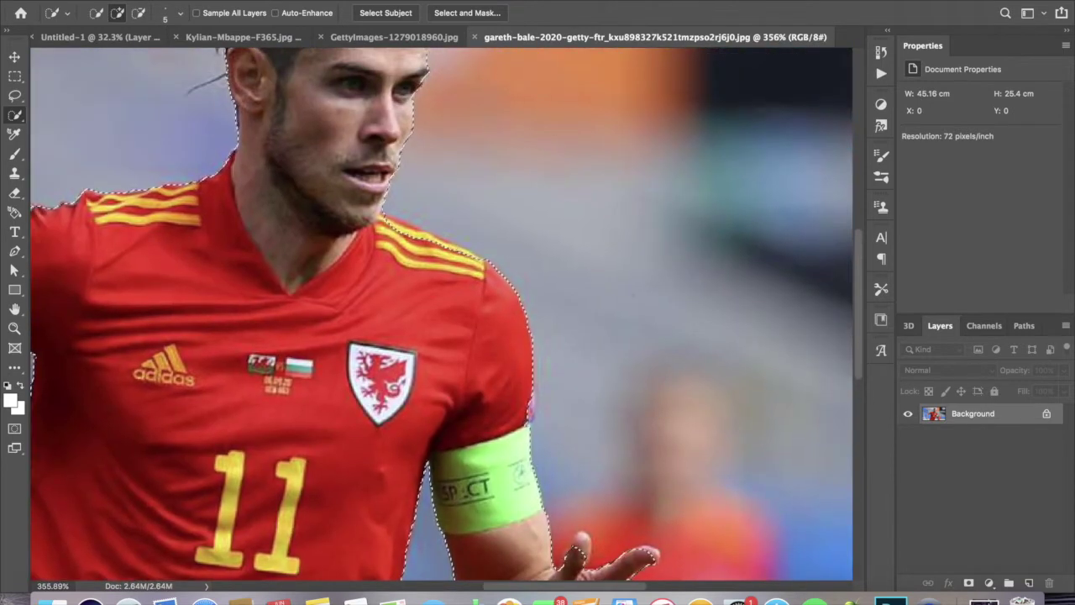
scroll(442, 314, "right", 3)
scroll(442, 314, "down", 5)
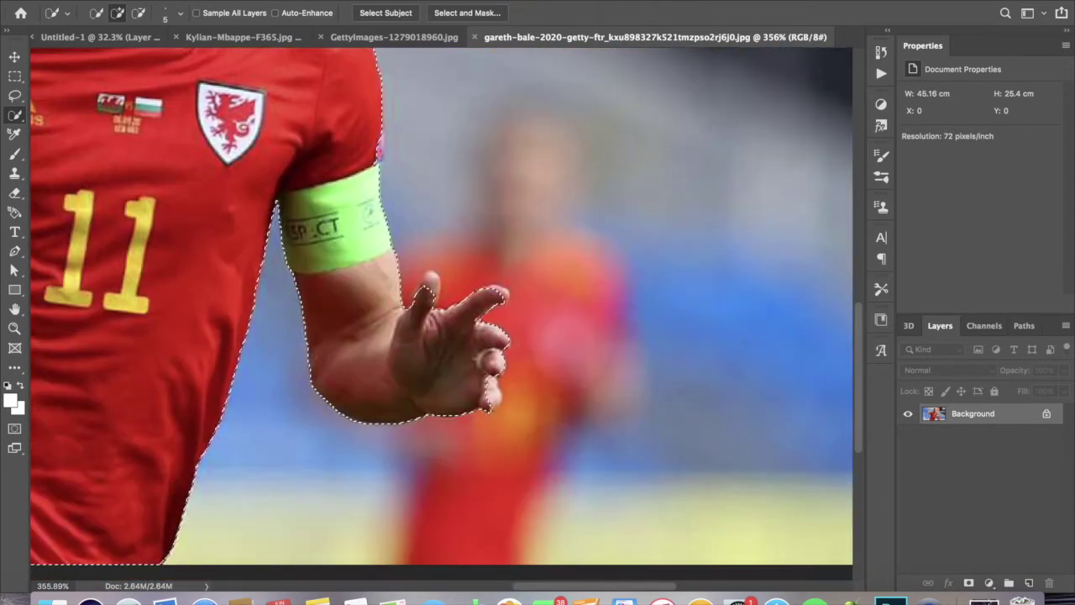
scroll(442, 314, "down", 3)
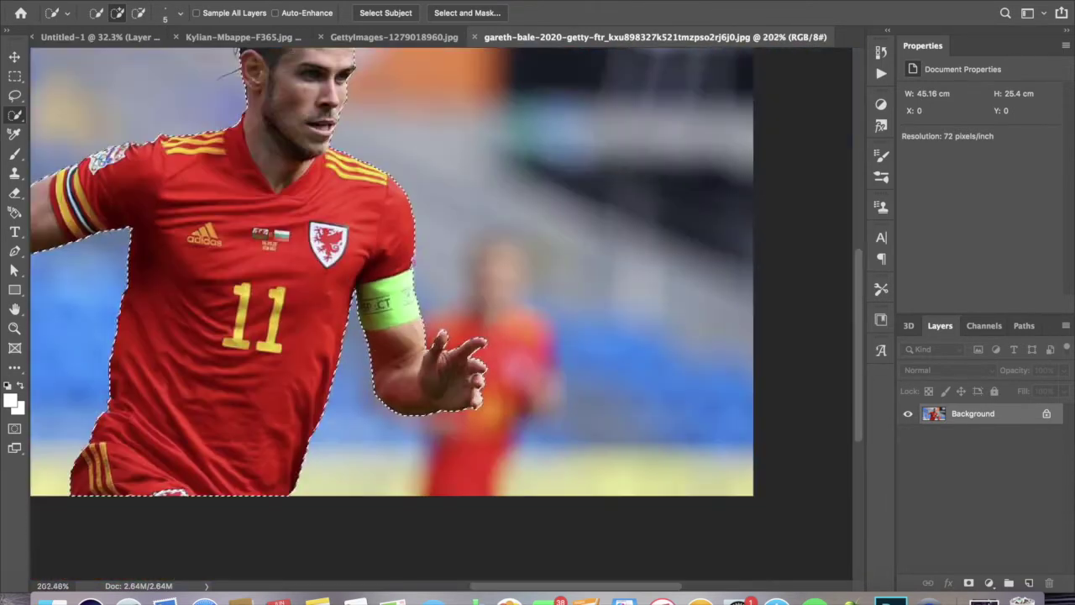
scroll(442, 314, "down", 2)
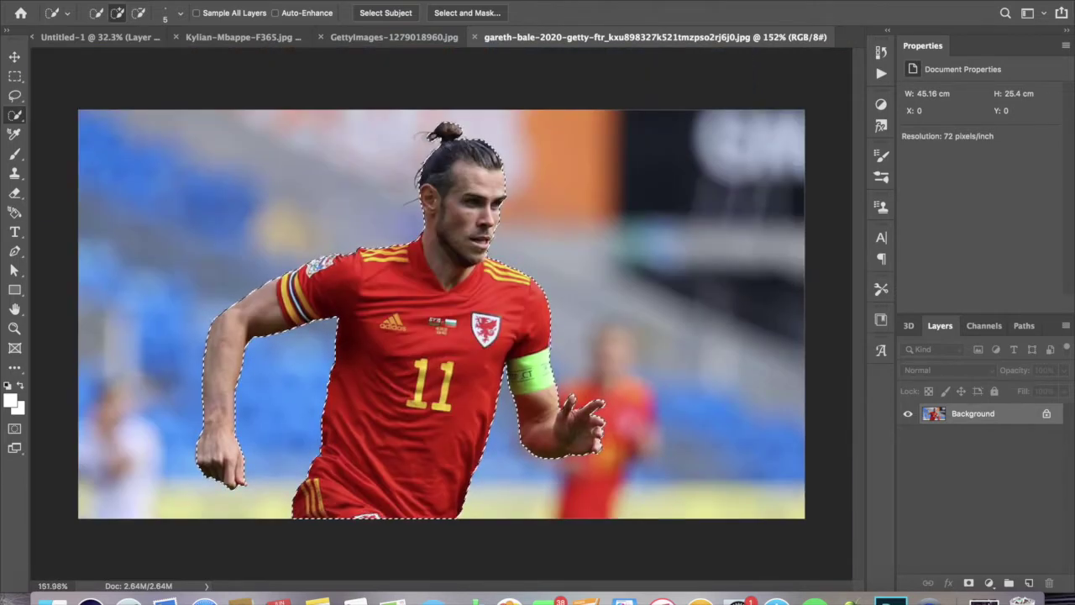
Refine the Wales player selection and drag him into the poster.
key("super+alt+r")
left_click(1040, 570)
key("v")
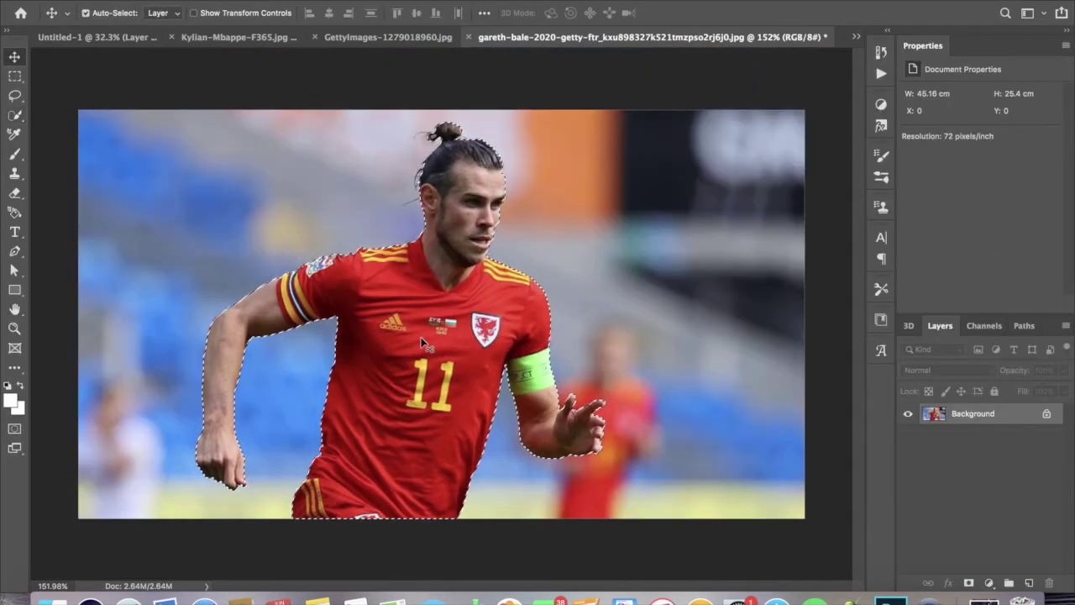
left_click_drag(421, 337, 672, 449)
Enlarge the Wales player at the right of the line-up and close his source photo.
key("super+t")
left_click_drag(636, 382, 687, 345)
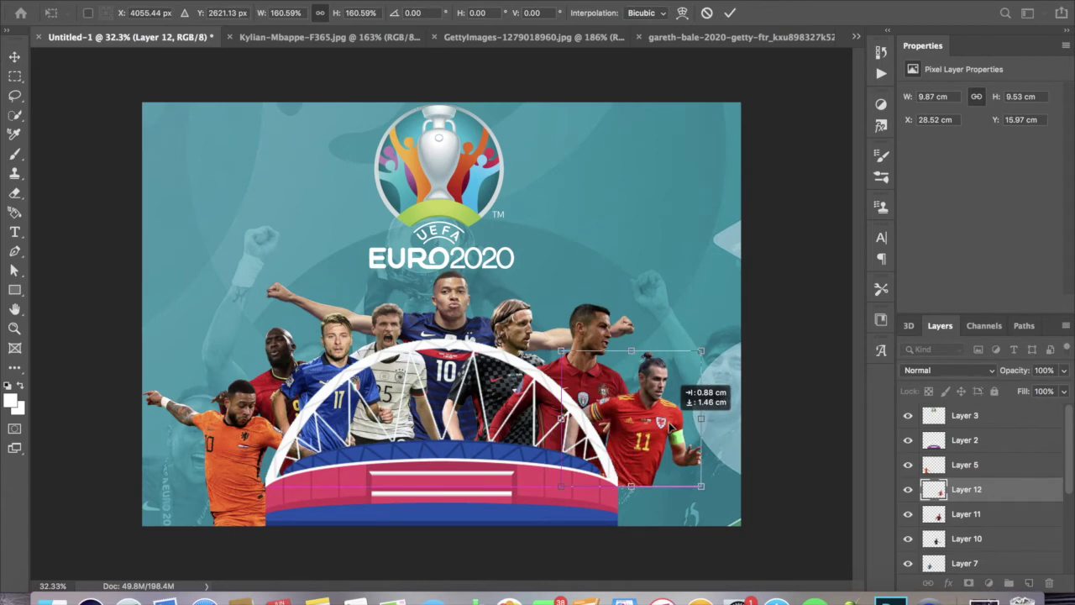
mouse_move(670, 426)
left_mouse_down()
mouse_move(663, 417)
mouse_move(681, 438)
left_mouse_up()
left_click_drag(705, 366, 708, 363)
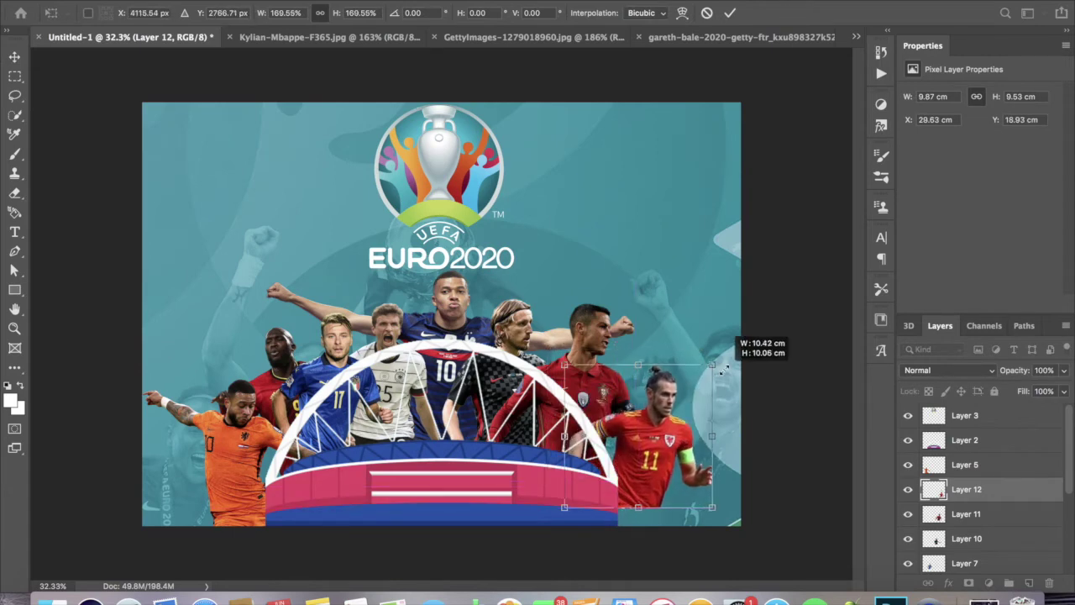
left_click(729, 13)
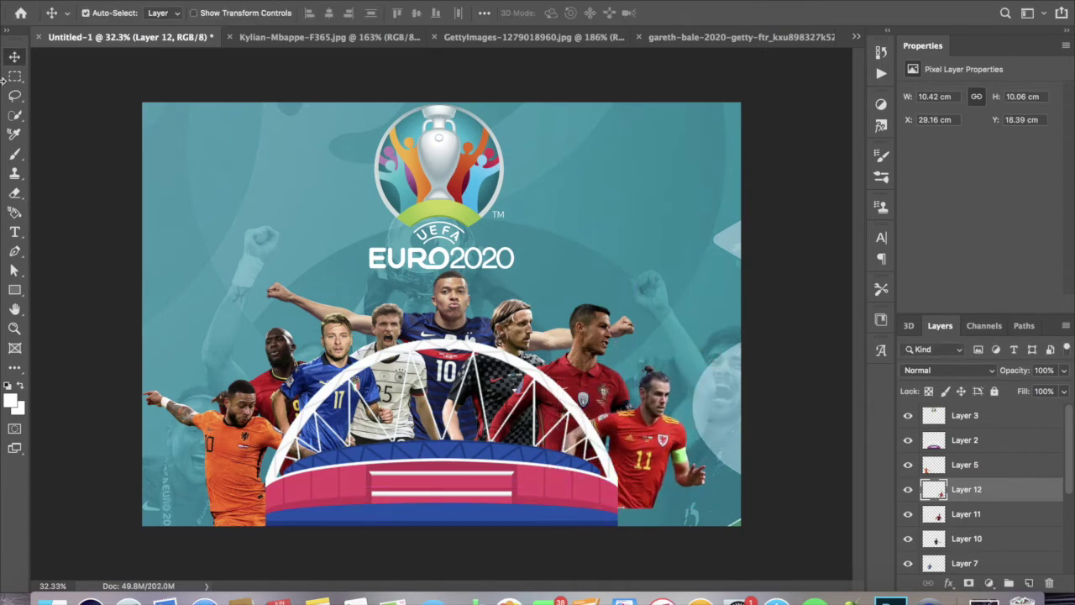
left_click(638, 37)
left_click(139, 8)
Open the Spain number 18 player photo.
left_click(425, 317)
key("Up")
key("Up")
key("Up")
key("Up")
key("Down")
key("Return")
Quick-select the Spain number 18 player.
key("w")
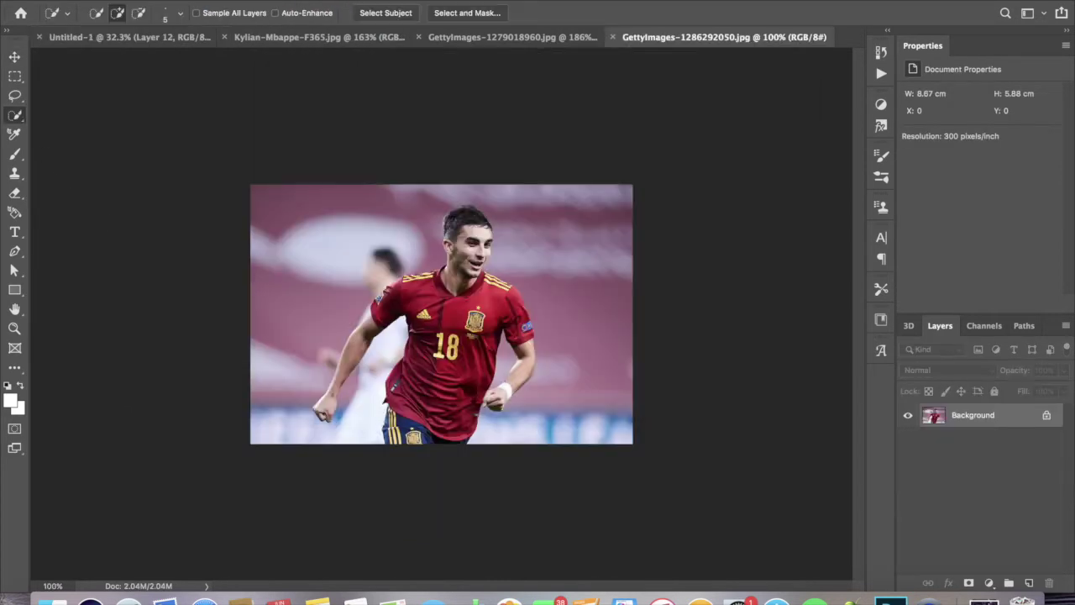
scroll(441, 313, "up", 3)
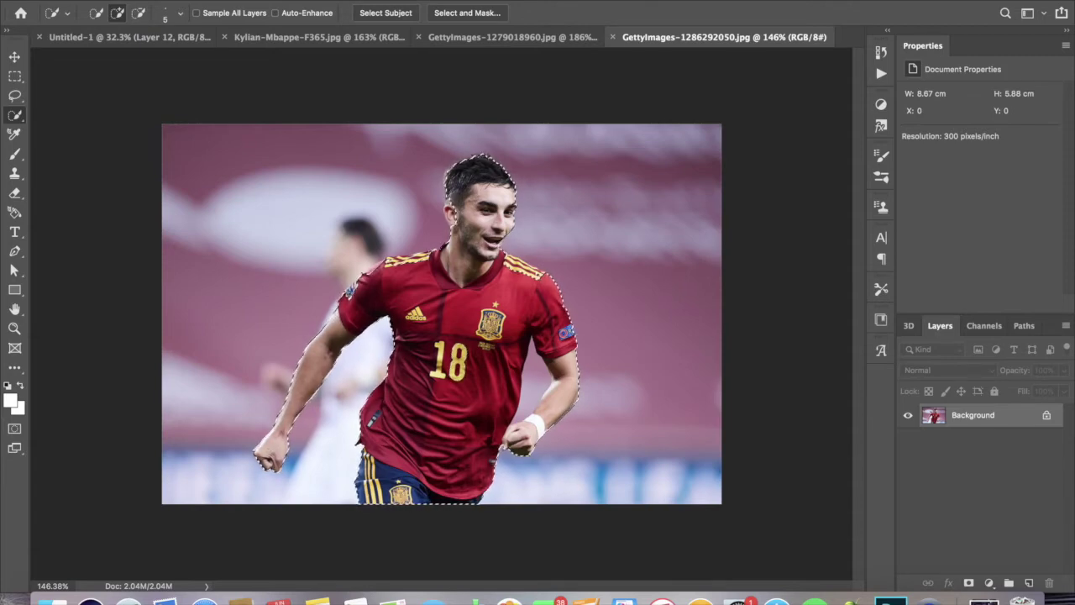
scroll(461, 254, "up", 5)
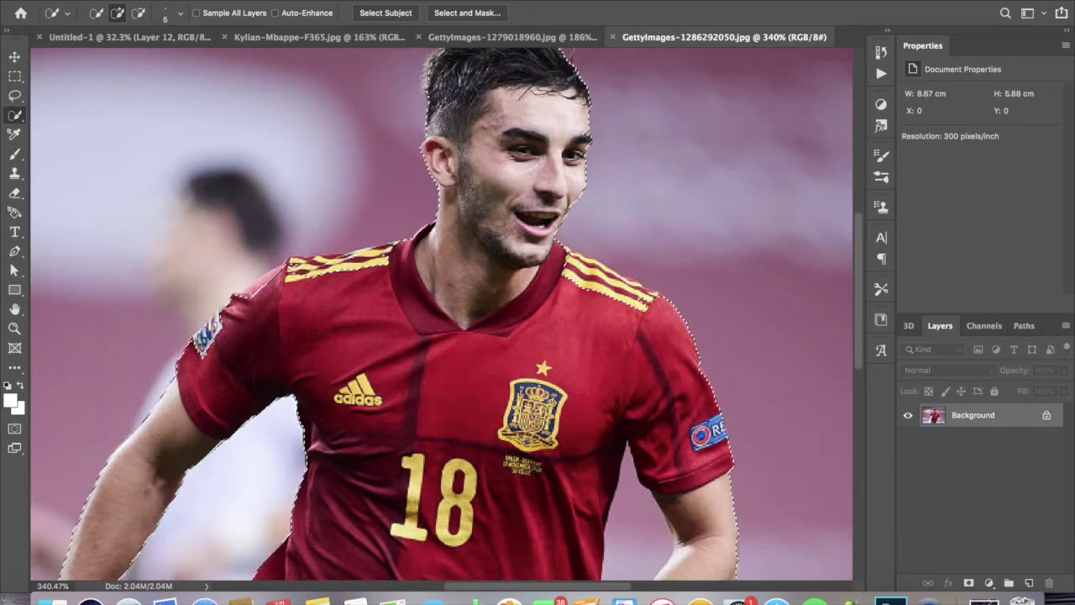
scroll(442, 314, "up", 2)
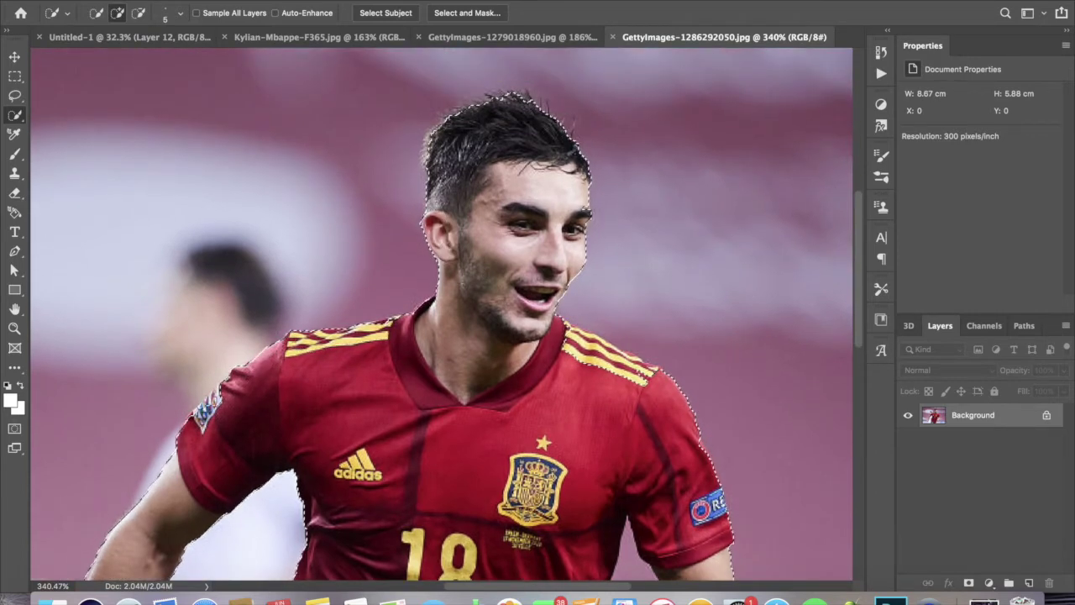
scroll(442, 315, "down", 5)
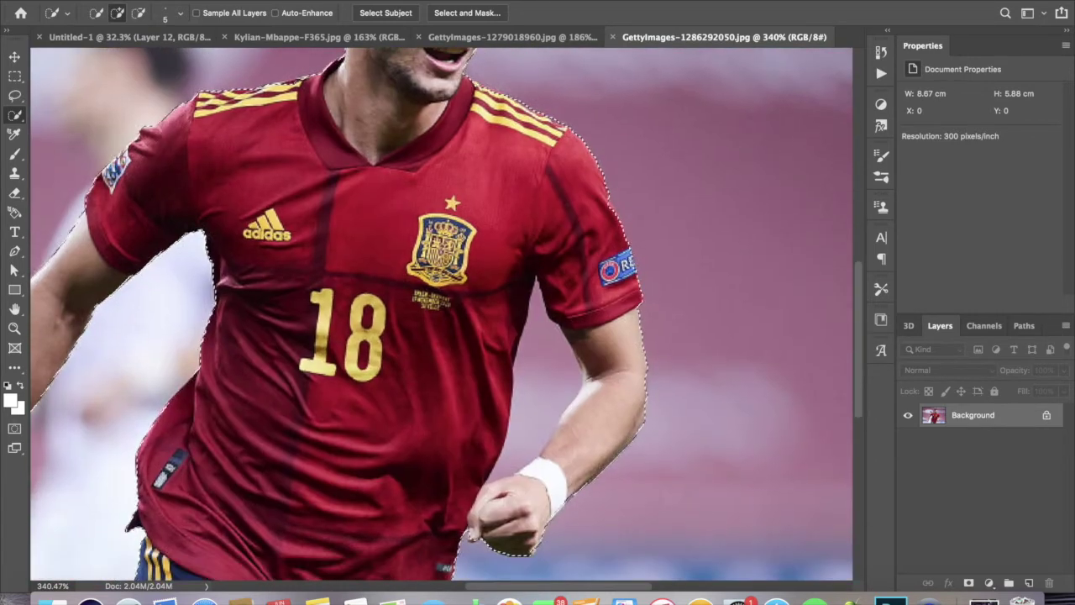
scroll(442, 314, "up", 5)
scroll(442, 314, "down", 4)
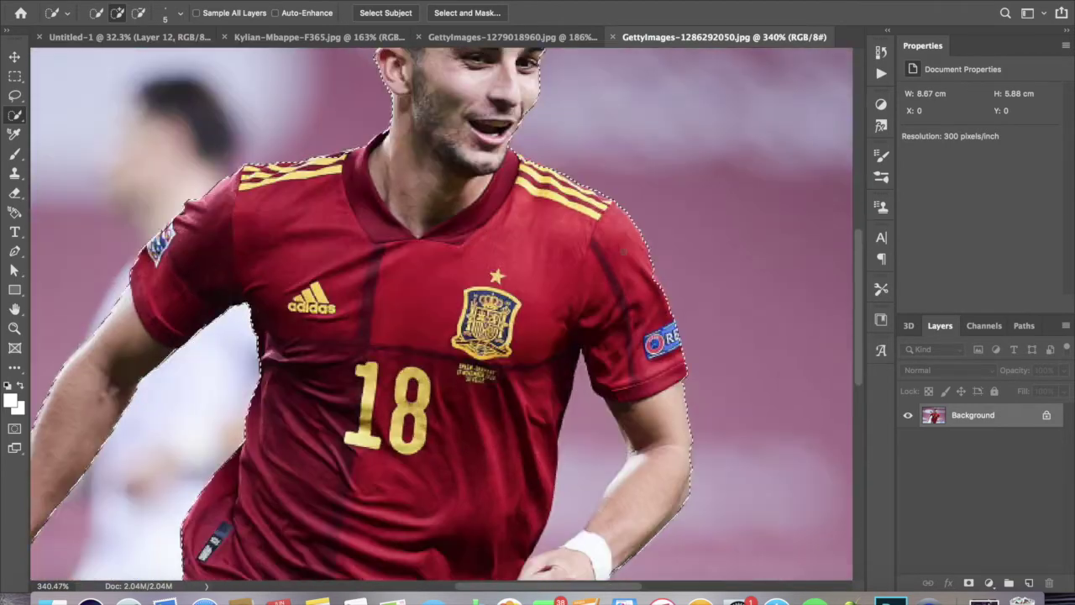
scroll(442, 314, "down", 6)
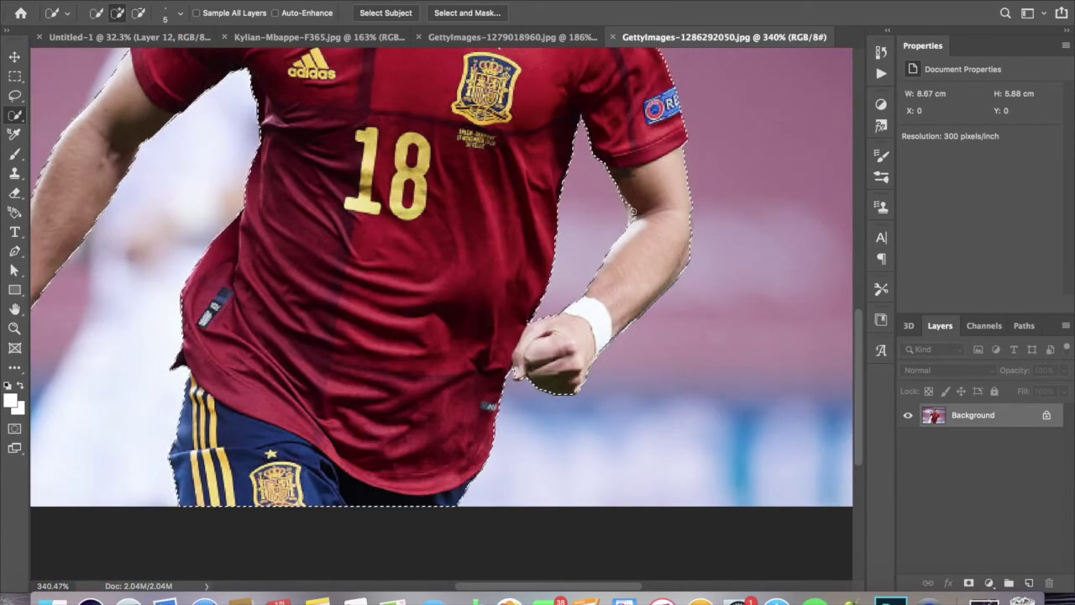
scroll(472, 326, "down", 1)
scroll(471, 327, "down", 2)
scroll(471, 327, "down", 1)
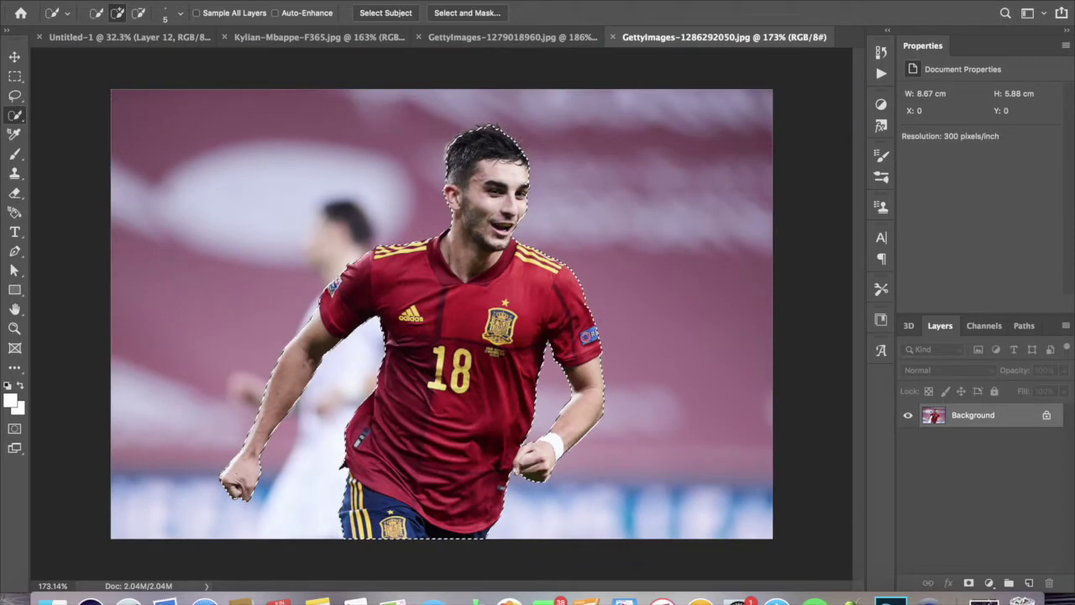
Refine the Spain player selection and drag him into the poster.
key("alt+ctrl+r")
left_click(1039, 570)
key("v")
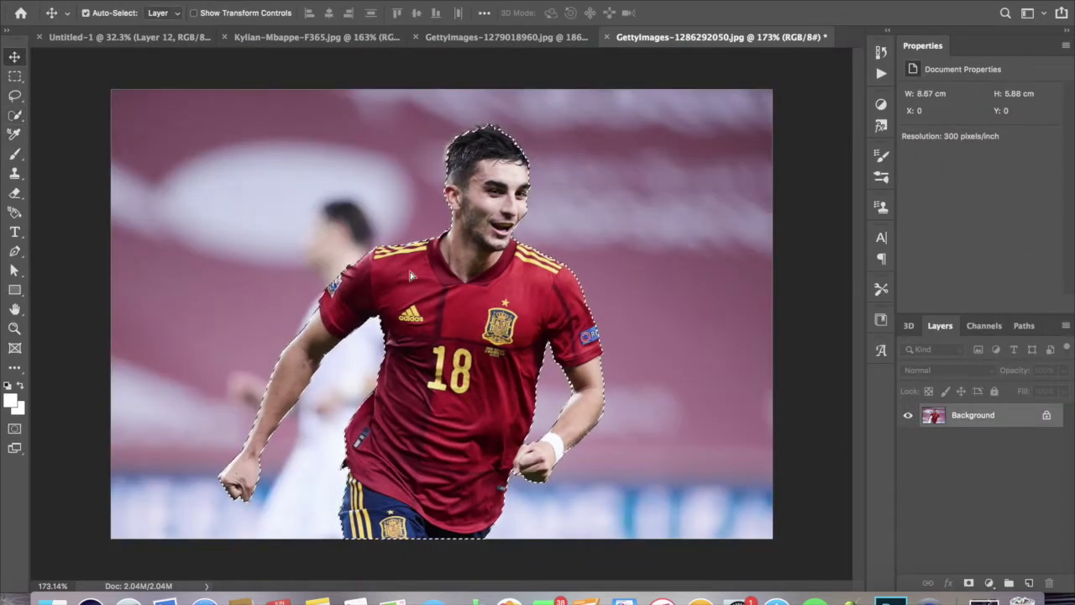
left_click_drag(488, 159, 646, 441)
Enlarge the Spain player at upper right and move Layer 13 below Layer 11.
key("ctrl+t")
left_click_drag(653, 341, 684, 325)
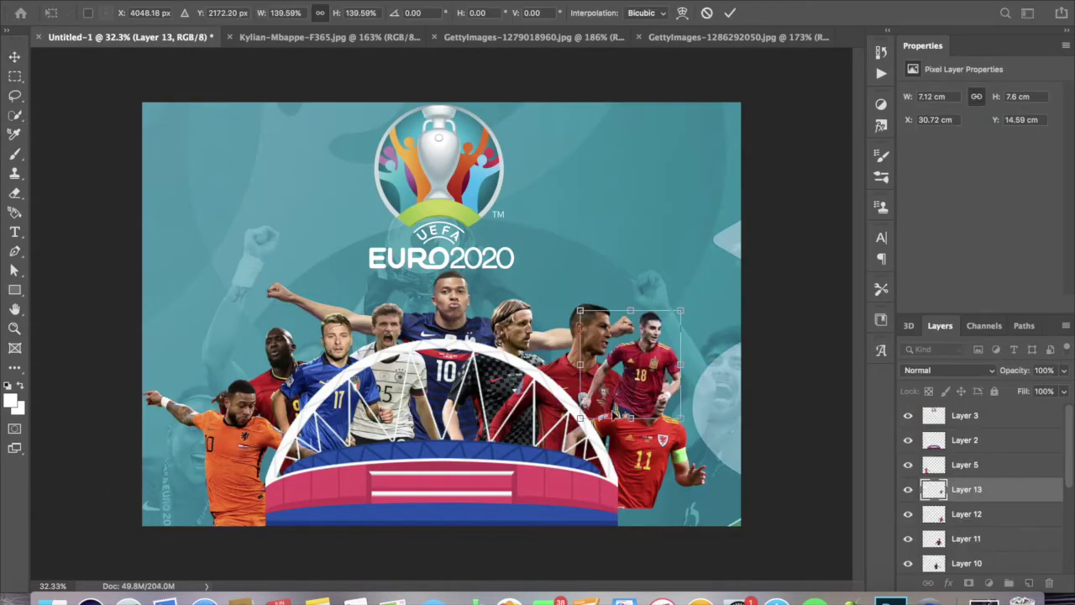
left_click(730, 13)
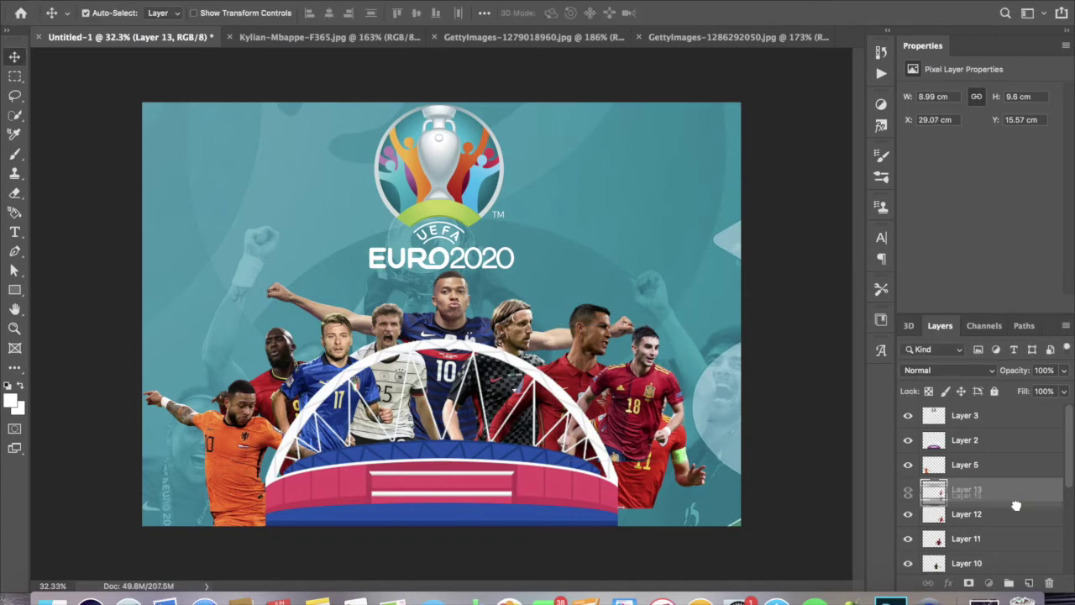
left_click_drag(1018, 497, 991, 551)
left_click(139, 0)
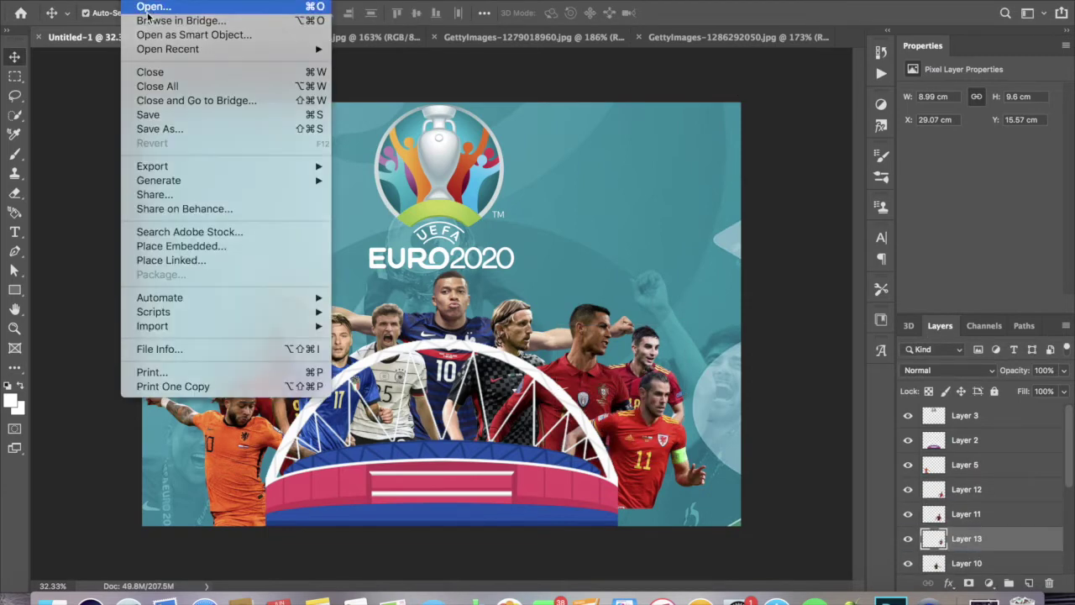
left_click(150, 7)
double_click(462, 210)
left_click(15, 115)
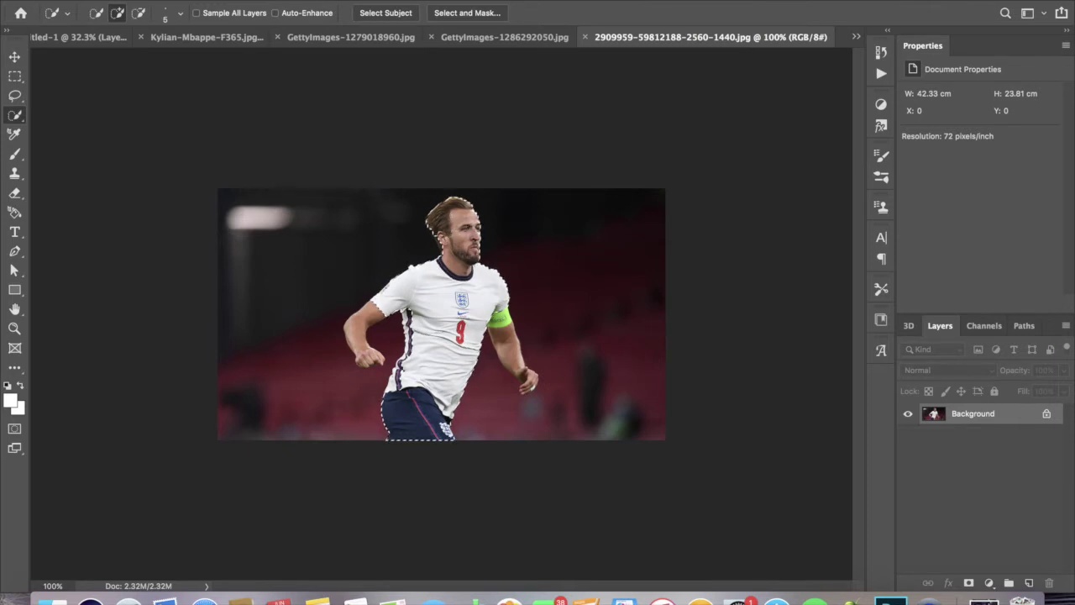
scroll(441, 311, "up", 3)
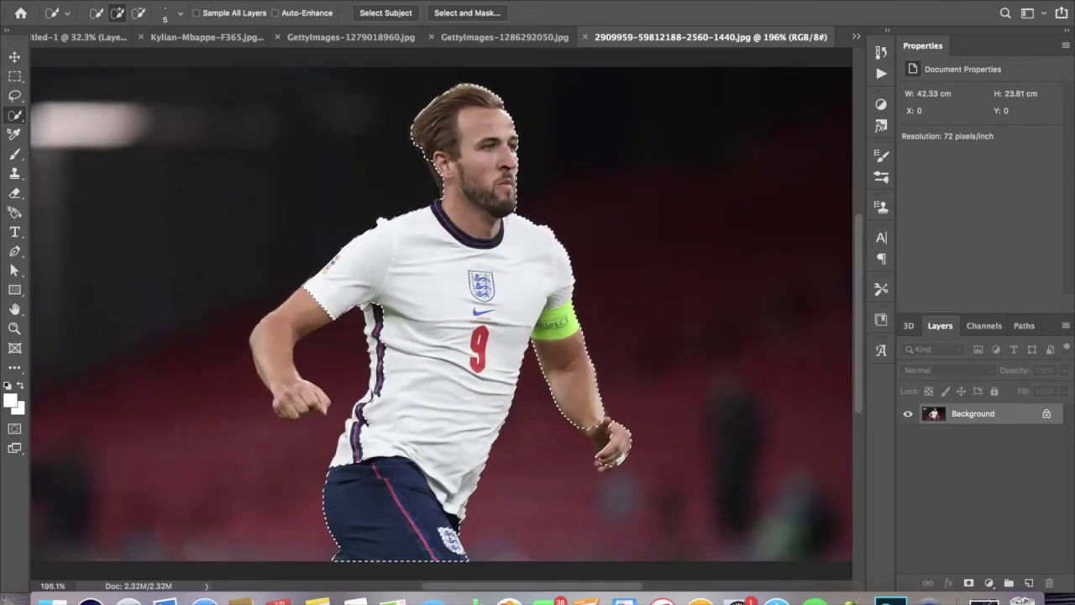
left_click_drag(278, 344, 302, 399)
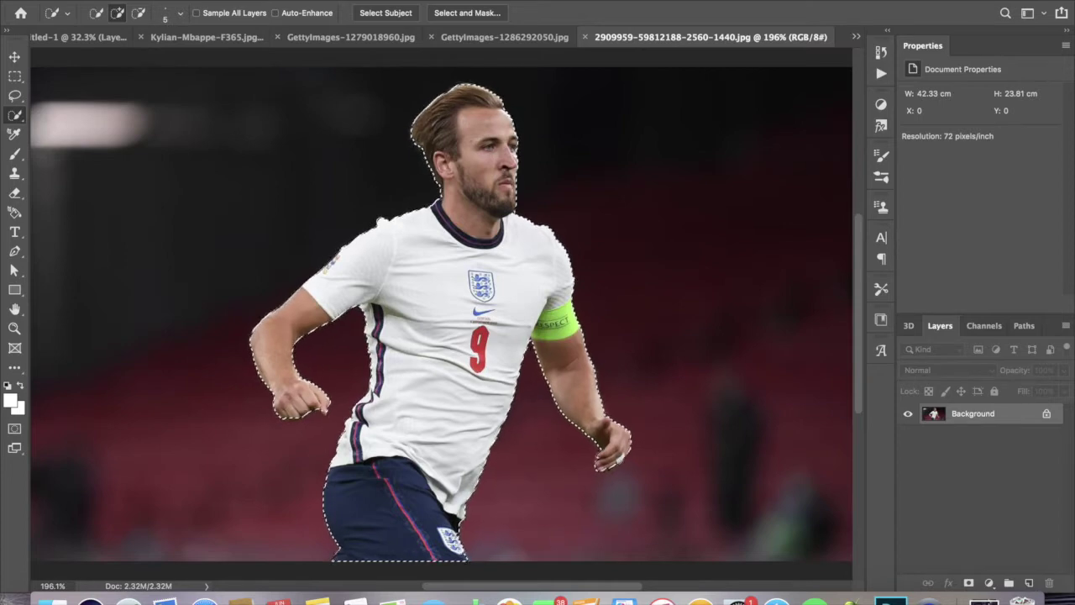
key("ctrl+alt+r")
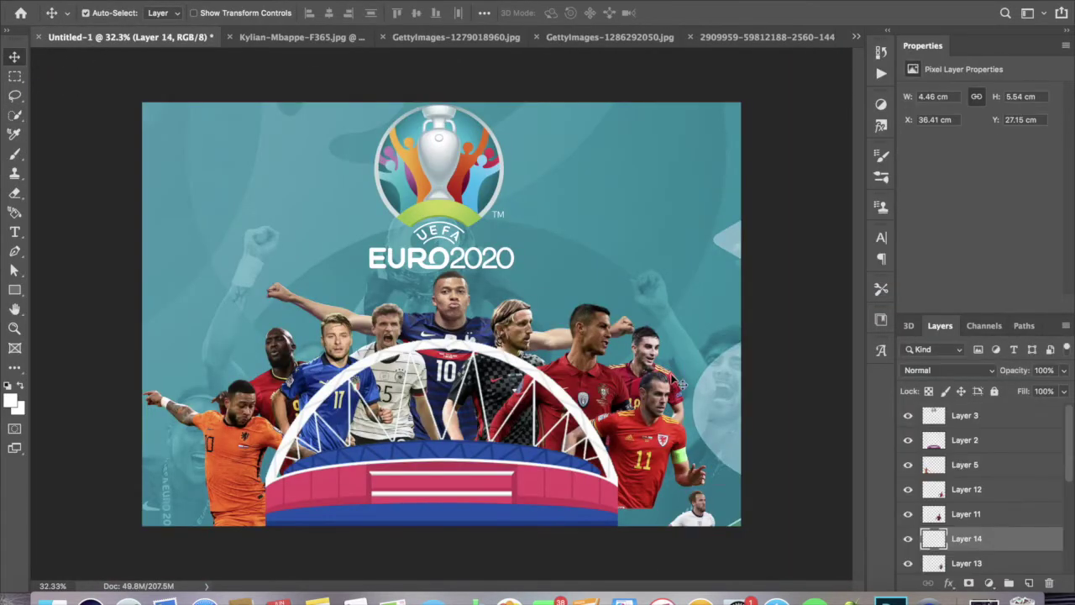
Enlarge the England player at the bottom right, in front of the Wales player.
key("ctrl+t")
left_click_drag(724, 499, 762, 384)
mouse_move(672, 504)
left_mouse_down()
mouse_move(655, 532)
mouse_move(657, 500)
left_mouse_up()
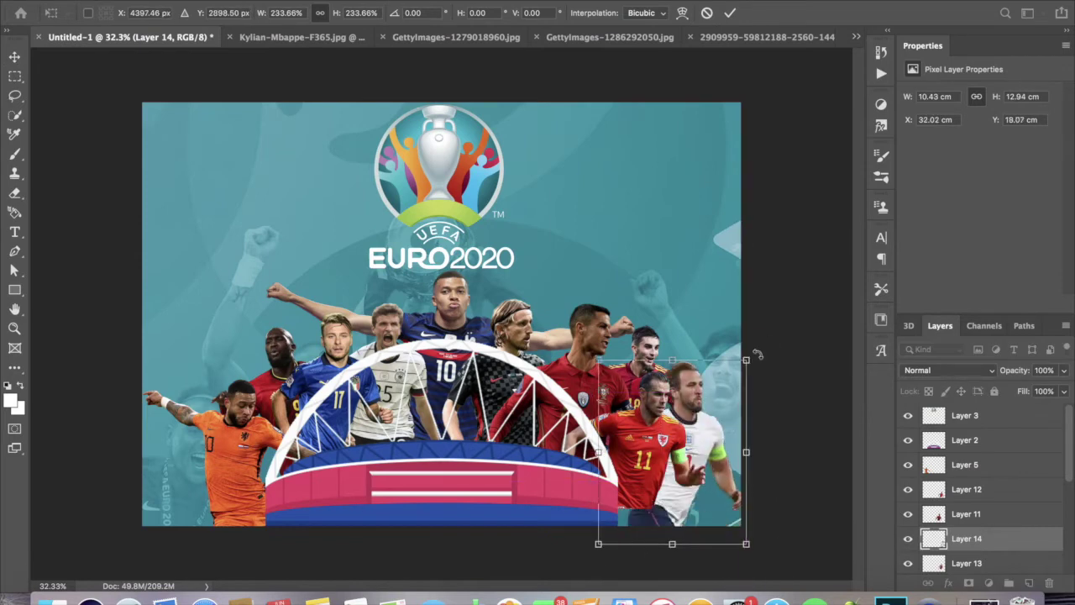
key("Return")
key("ctrl+bracketright")
key("ctrl+bracketright")
key("ctrl+t")
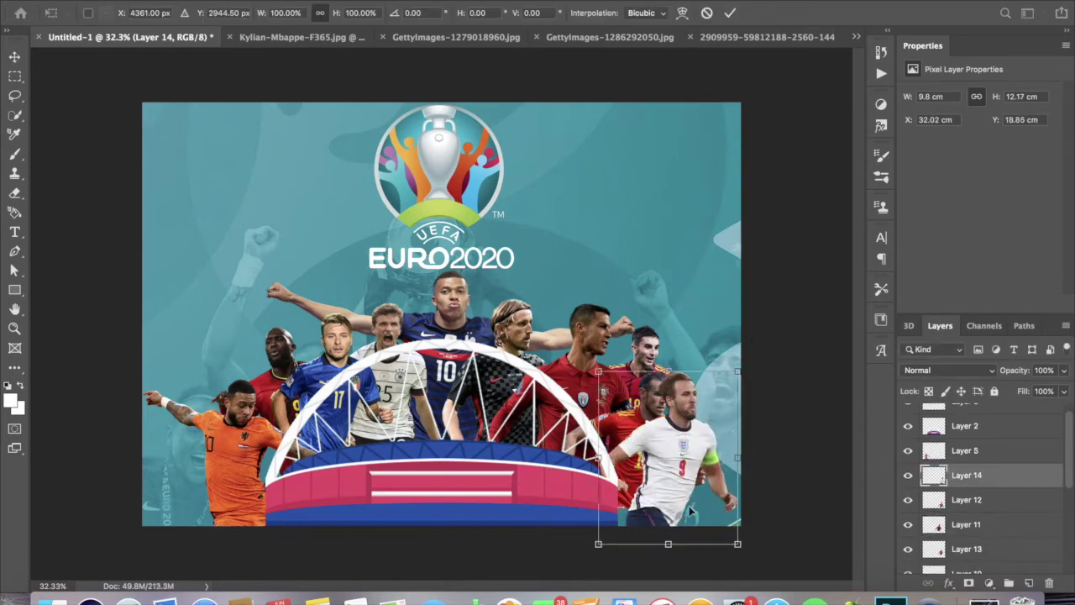
left_click_drag(725, 458, 719, 466)
key("Return")
Slide the Wales player left, behind the England player.
key("alt+bracketleft")
key("ctrl+t")
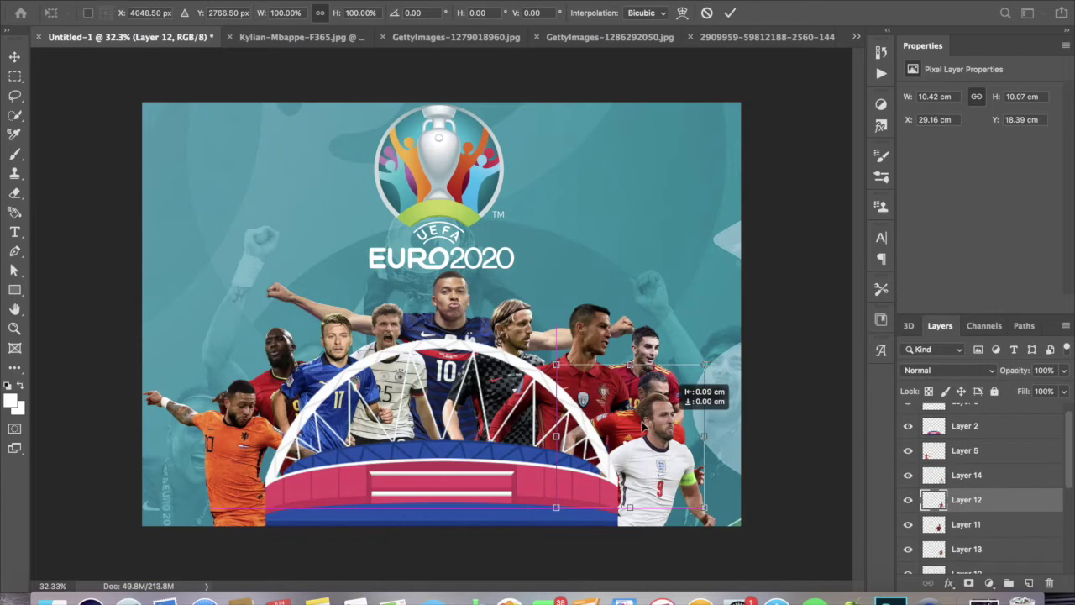
left_click_drag(836, 492, 725, 411)
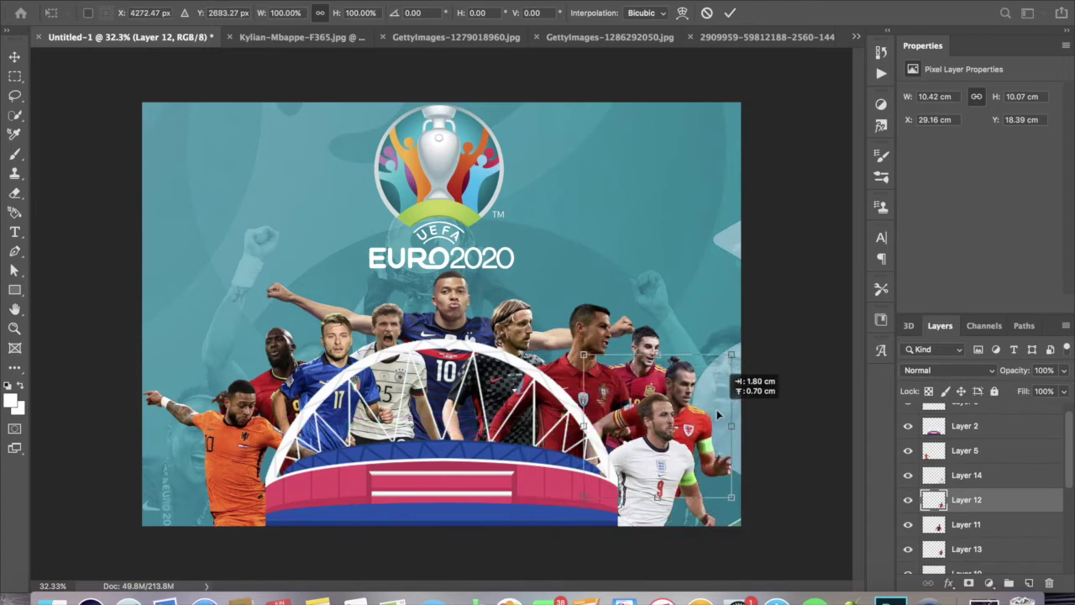
left_click_drag(725, 412, 664, 414)
key("Return")
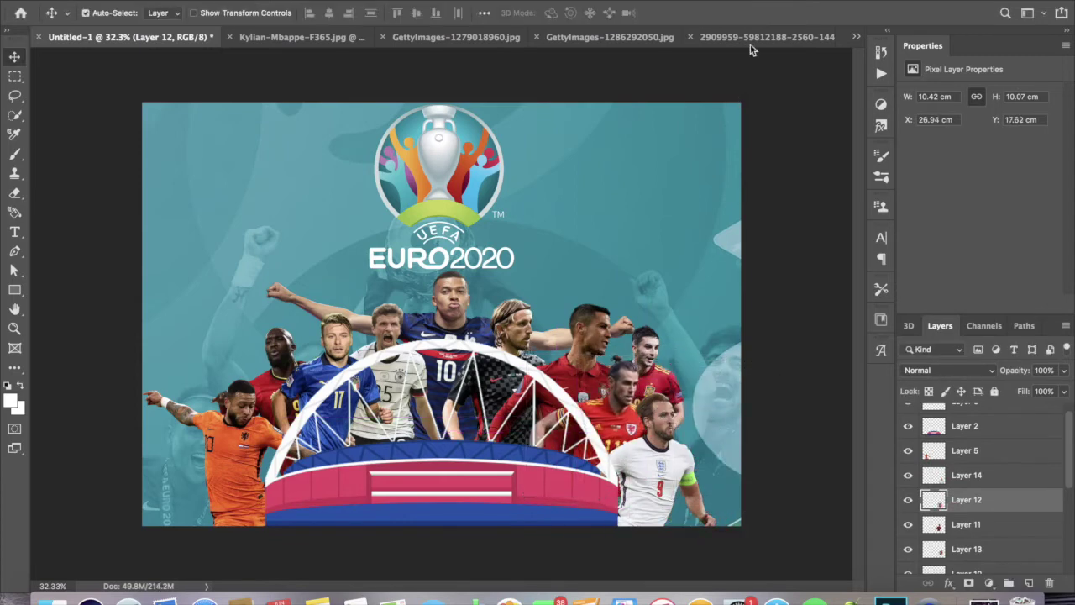
Move the faded crowd background layer lower on the poster.
left_click(534, 227)
key("ctrl+t")
mouse_move(534, 227)
left_mouse_down()
mouse_move(489, 241)
mouse_move(487, 293)
left_mouse_up()
key("Return")
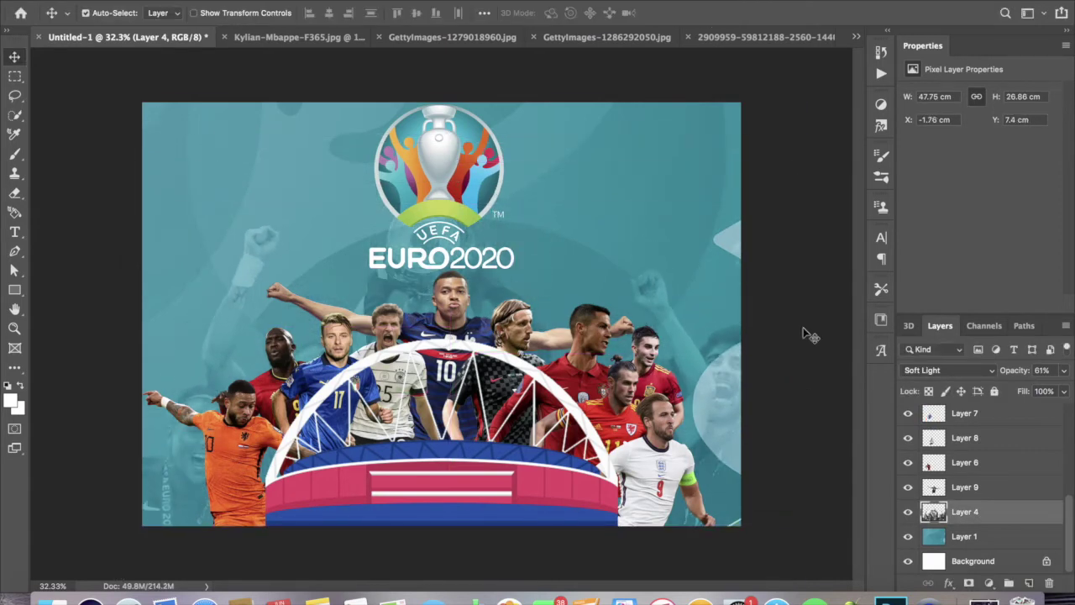
Select the French number 10 player's layer and preview blending modes.
left_click(412, 267)
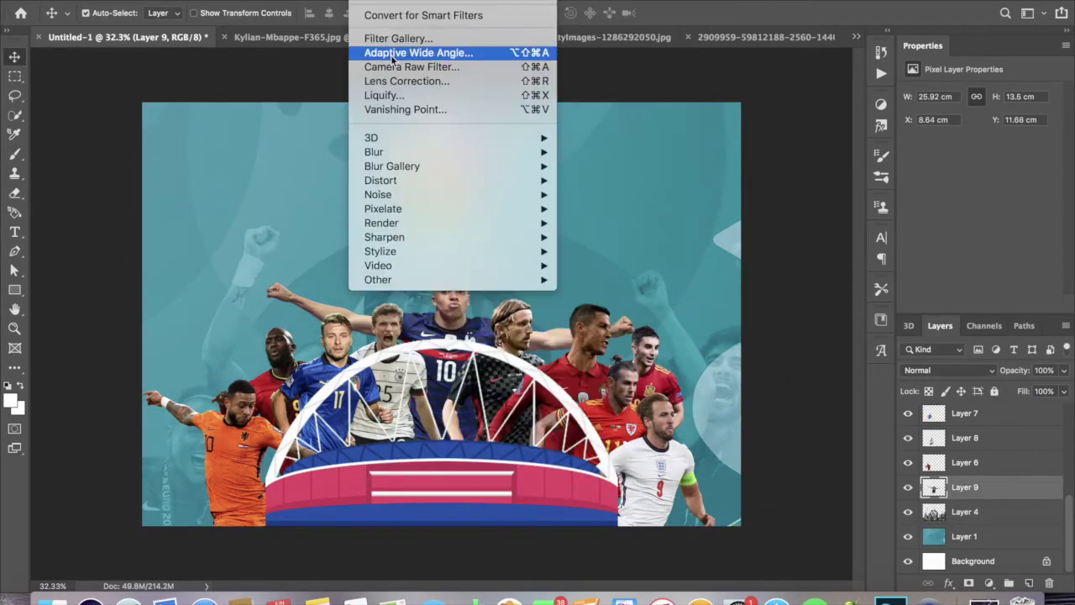
left_click(950, 370)
key("Down")
key("Down")
key("Down")
key("Down")
key("Down")
key("Down")
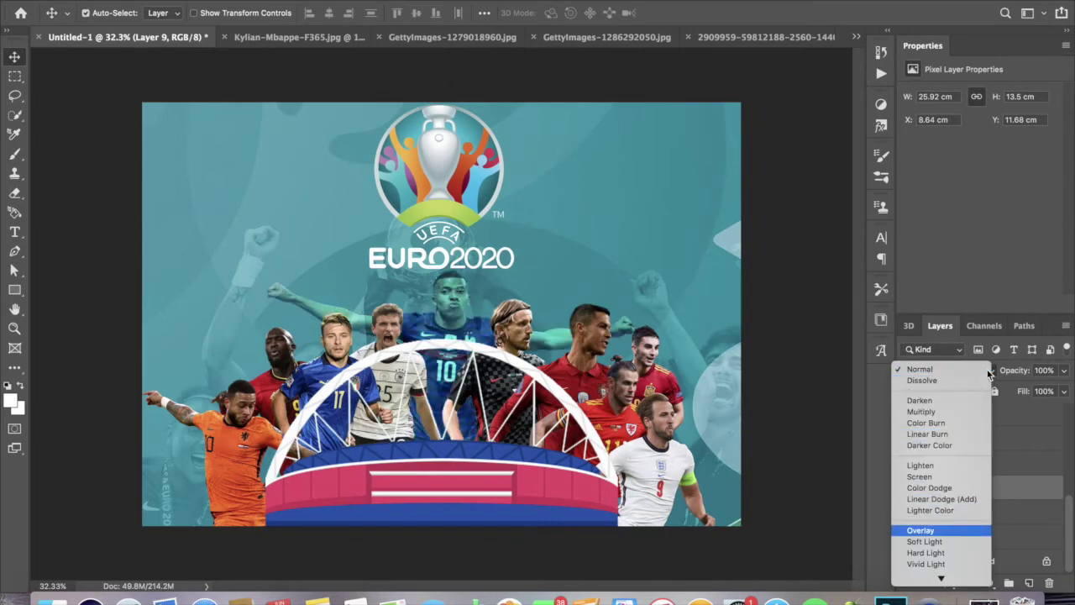
key("Down")
key("Down")
key("Down")
key("Down")
Apply the Cutout filter with fewer levels, simplified edges and edge fidelity 2.
left_click(391, 7)
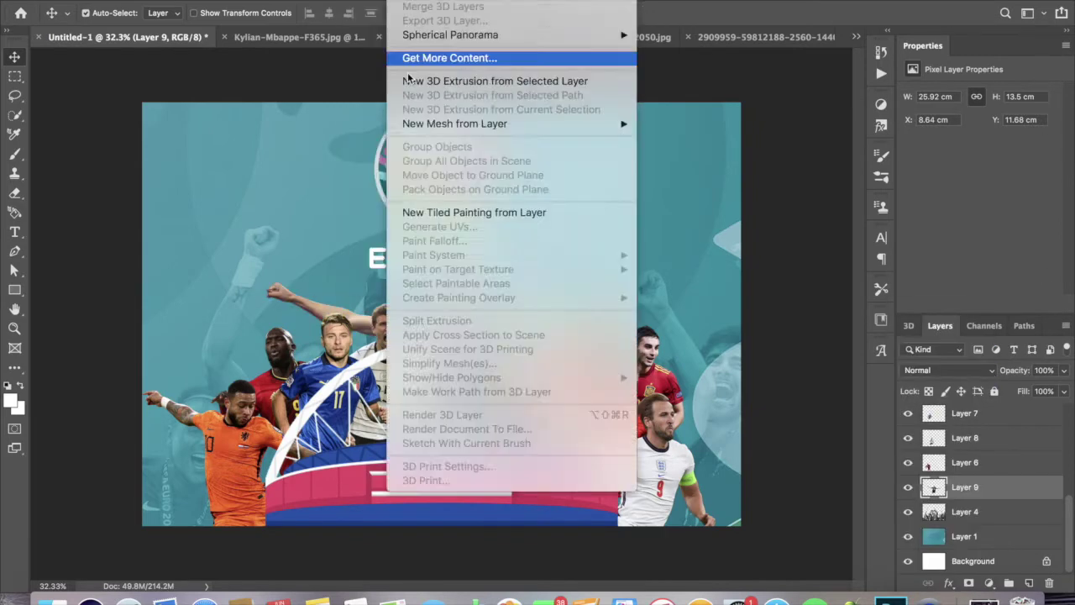
left_click(395, 39)
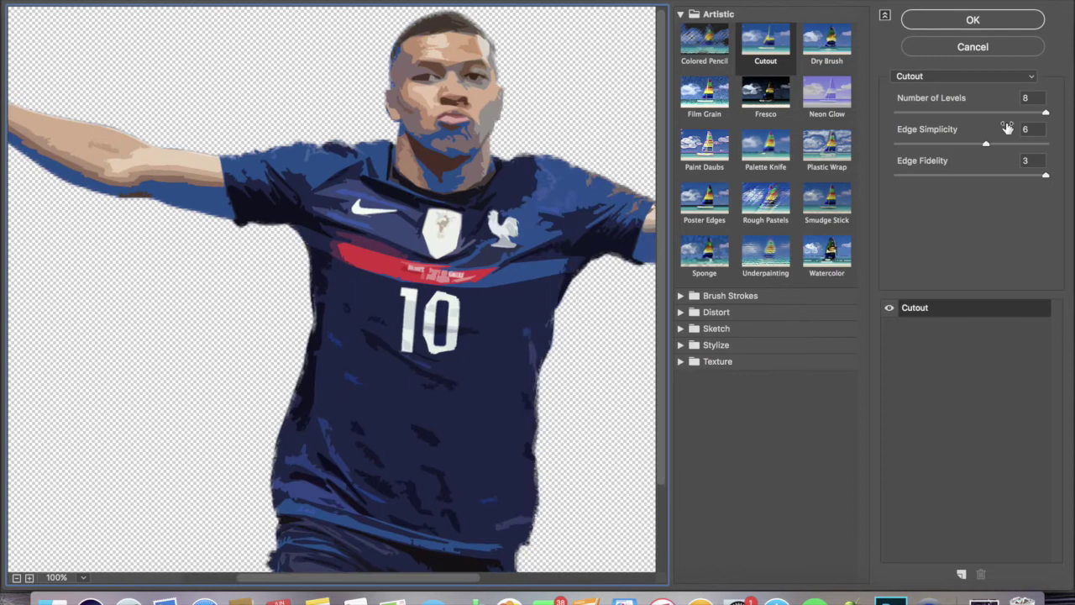
mouse_move(994, 141)
left_mouse_down()
mouse_move(1017, 142)
mouse_move(968, 143)
left_mouse_up()
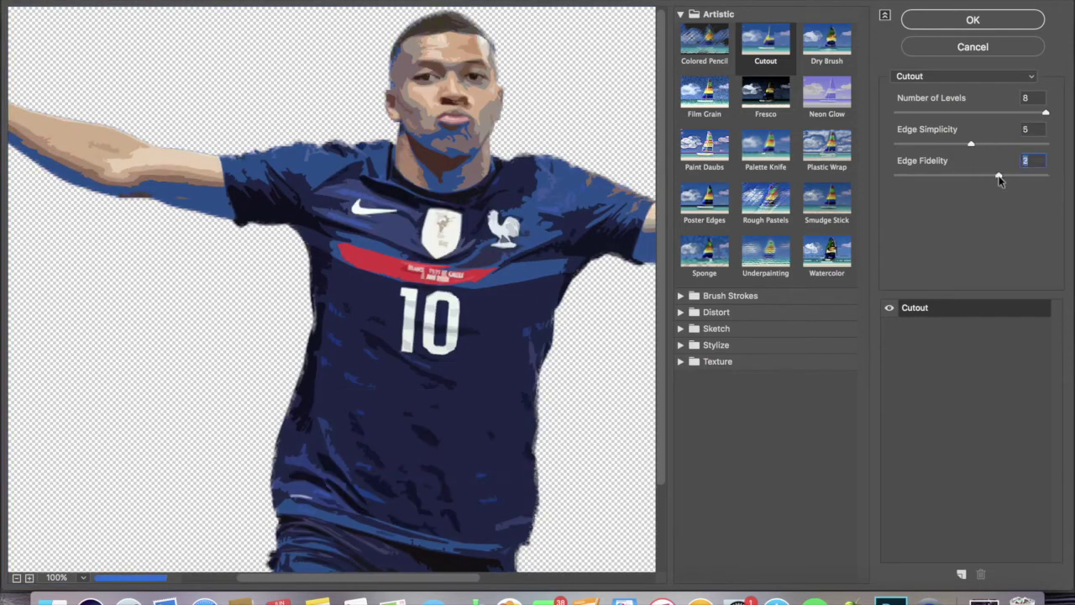
left_click_drag(999, 177, 947, 177)
mouse_move(1045, 112)
left_mouse_down()
mouse_move(1008, 113)
mouse_move(1041, 114)
left_mouse_up()
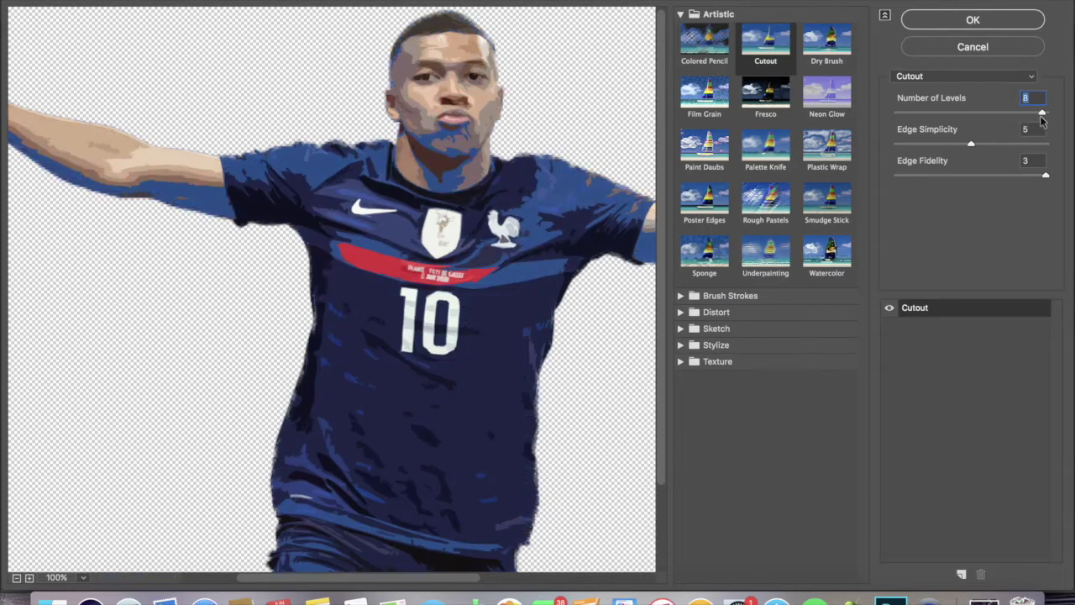
left_click(993, 177)
left_click_drag(988, 146, 934, 145)
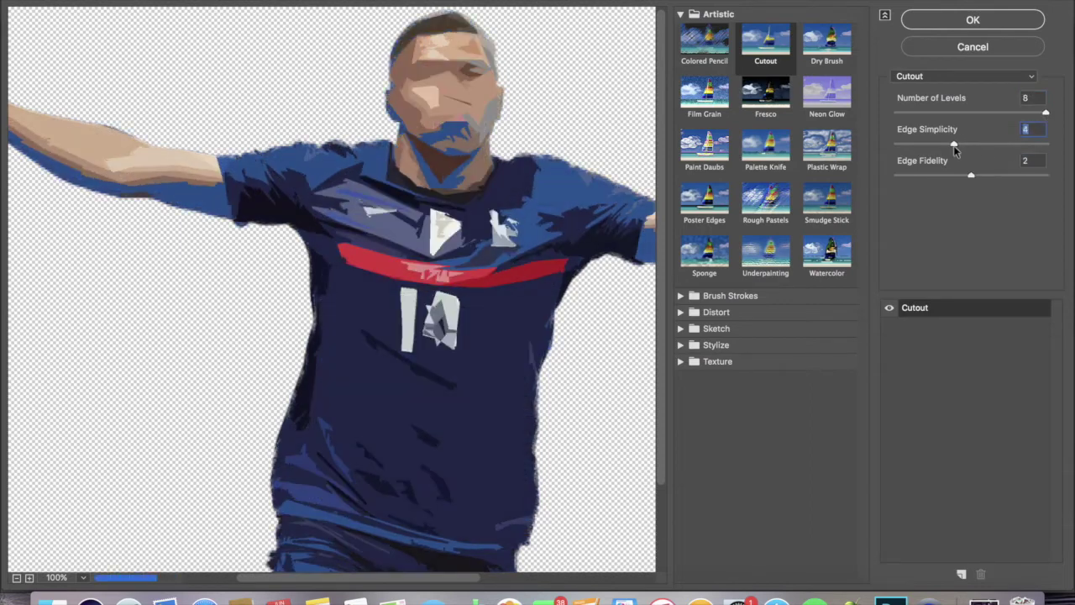
left_click(1018, 20)
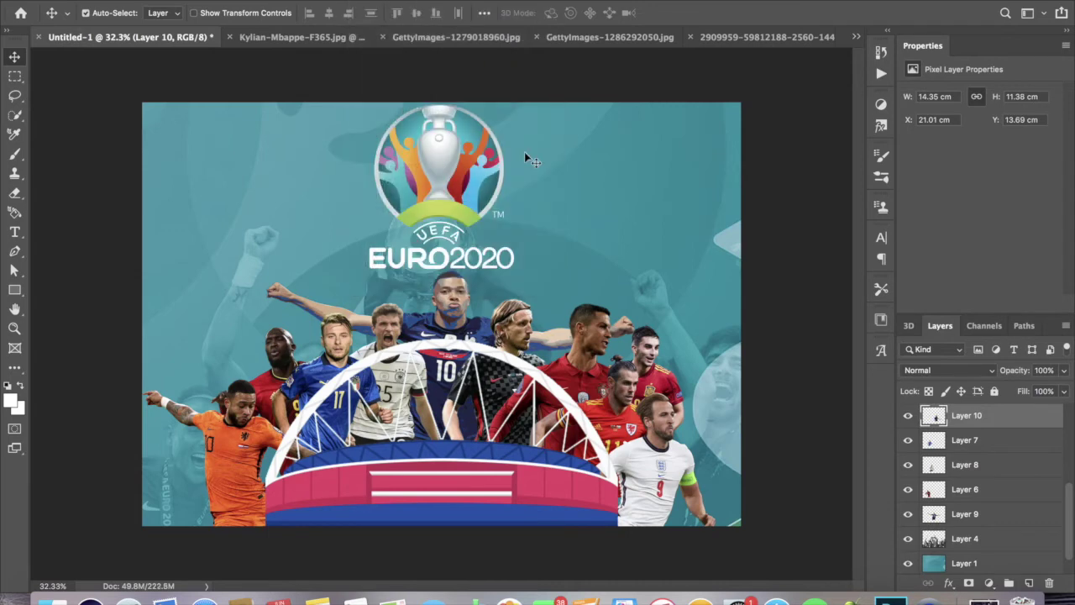
Reapply the Cutout filter to two more player layers.
scroll(529, 345, "up", 3)
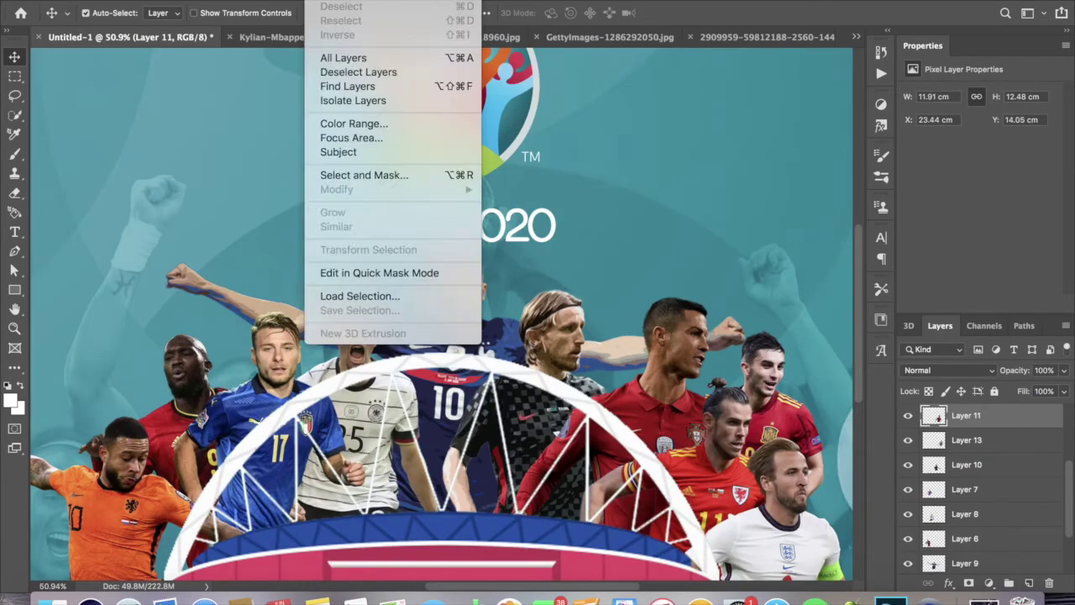
key("ctrl+v")
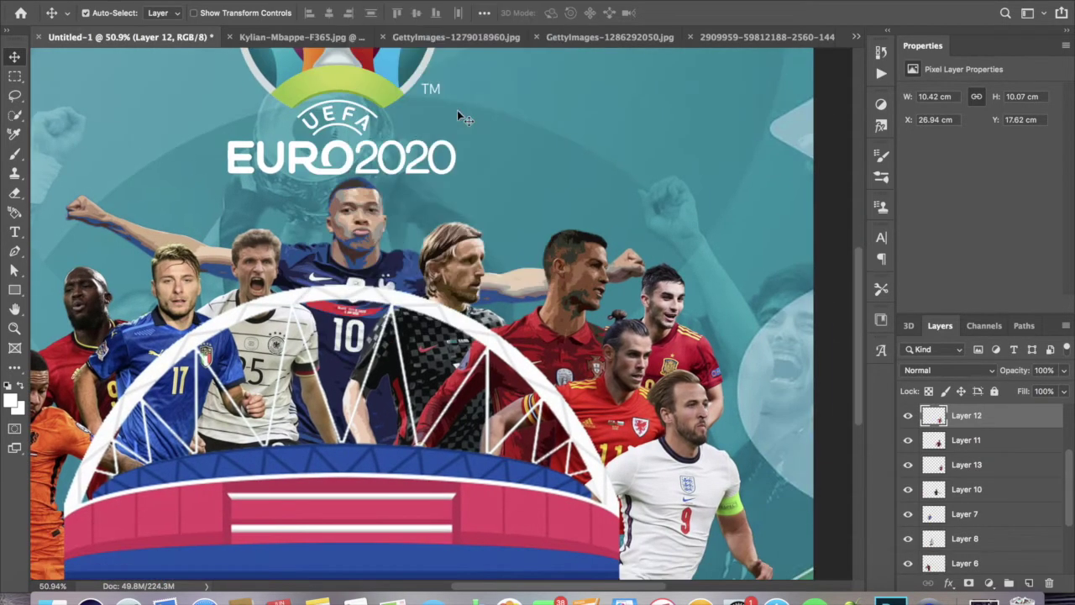
left_click(640, 336)
key("ctrl+v")
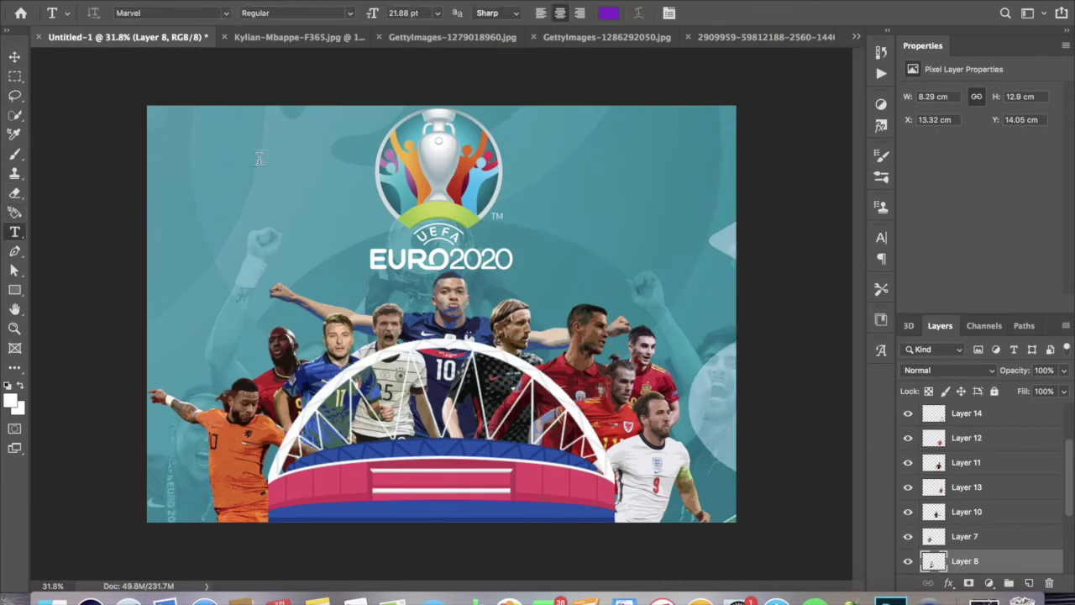
Type the two-line headline 'WHO WILL BE THE / NATION' in Bridge Type.
left_click(225, 13)
left_click(193, 52)
type("ho will be the")
key("Return")
type("nation")
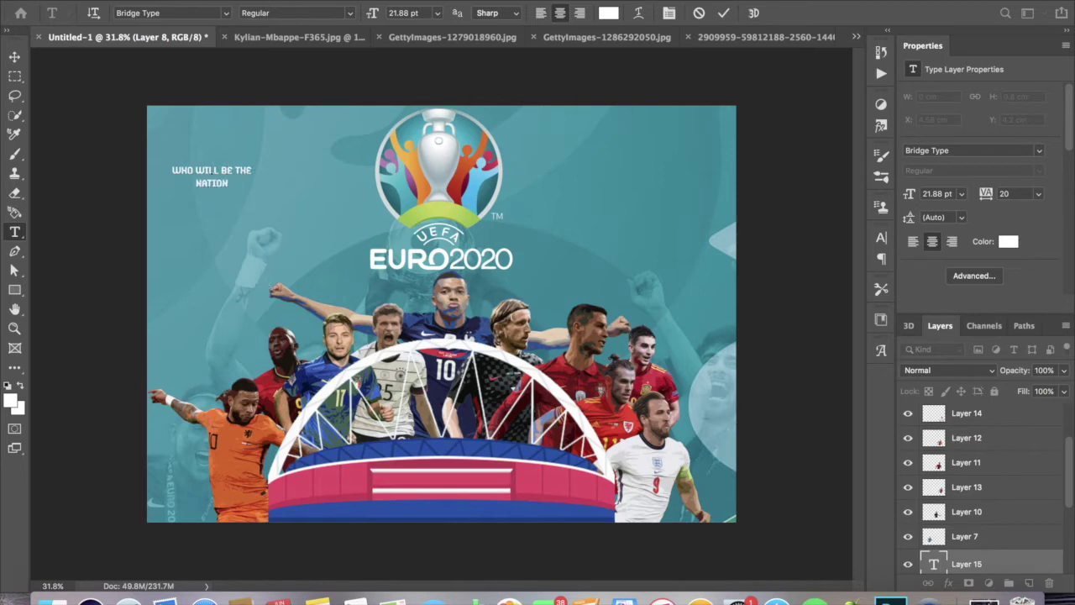
left_click(723, 13)
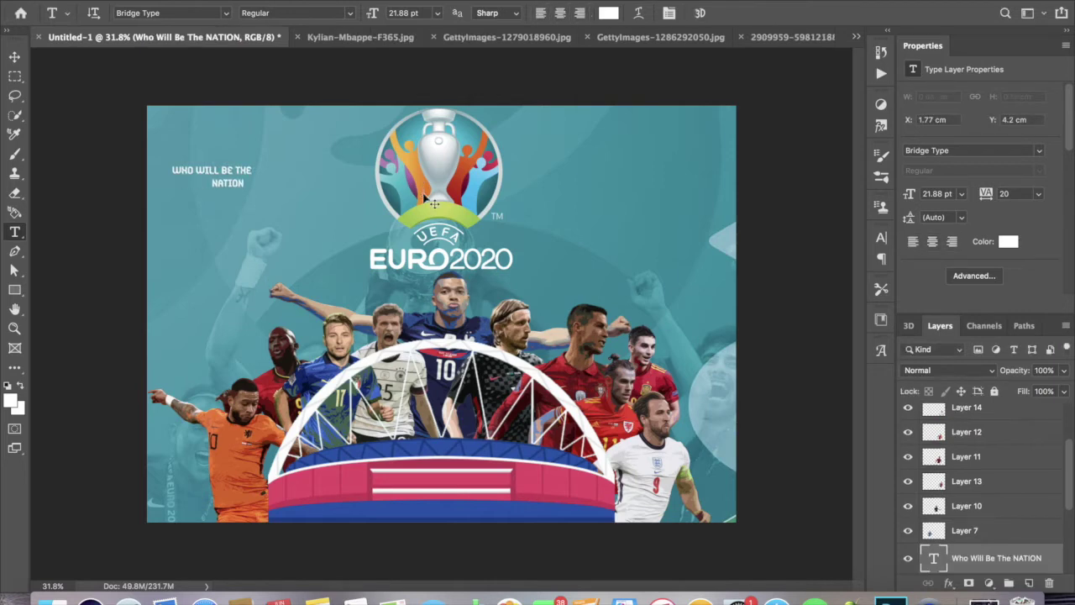
Enlarge the headline to about 182% and move it to the top-left corner.
key("ctrl+t")
left_click_drag(252, 164, 317, 143)
left_click_drag(284, 179, 271, 150)
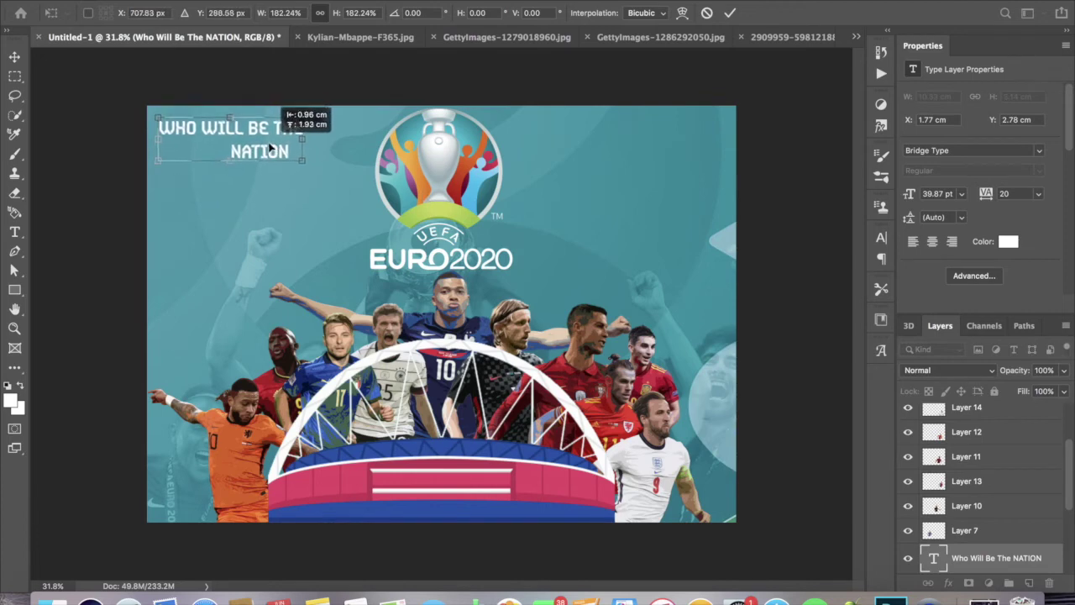
key("Return")
Set NATION to 65 pt and widen its letter spacing.
double_click(259, 150)
type("65")
key("Return")
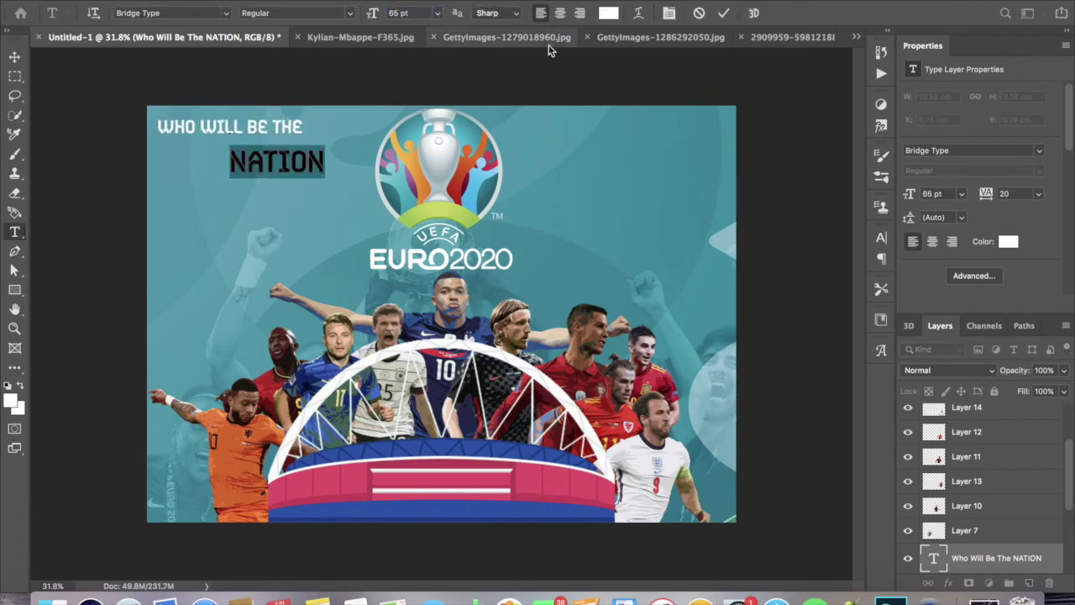
left_click(311, 127)
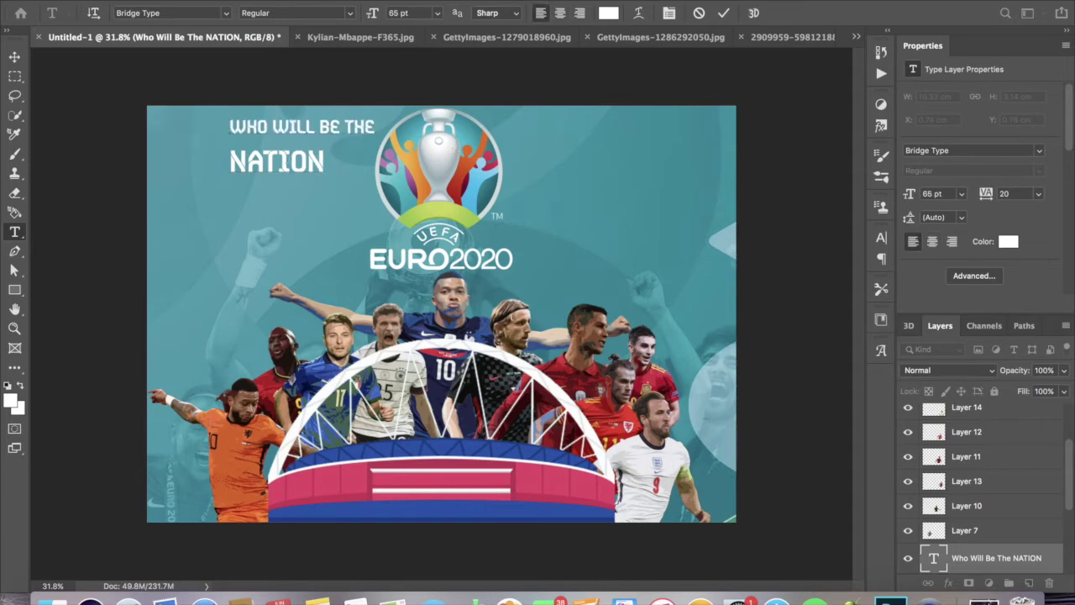
left_click_drag(230, 162, 335, 152)
key("alt+Right")
key("alt+Right")
key("alt+Right")
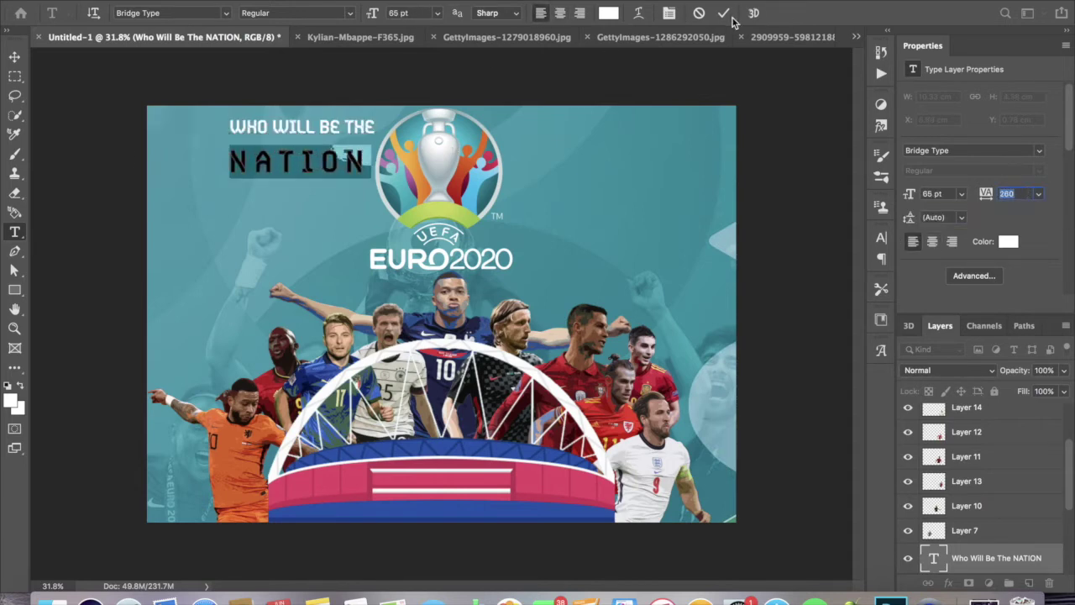
left_click(723, 13)
key("v")
Set the headline's line spacing to 58 pt in the Character panel.
left_click(972, 276)
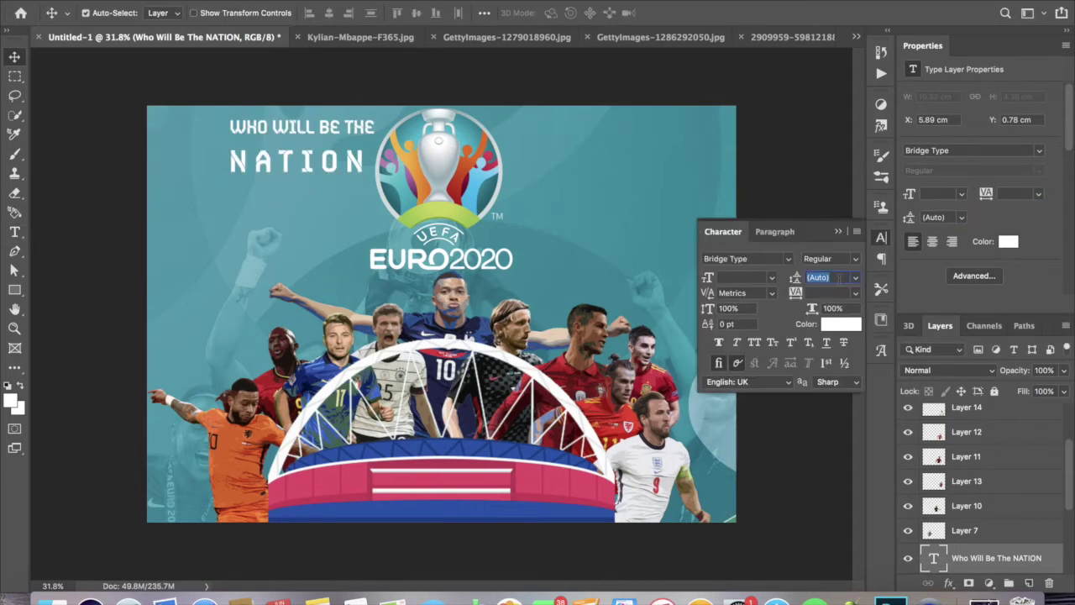
left_click(855, 277)
left_click(831, 394)
left_click(855, 277)
left_click(843, 463)
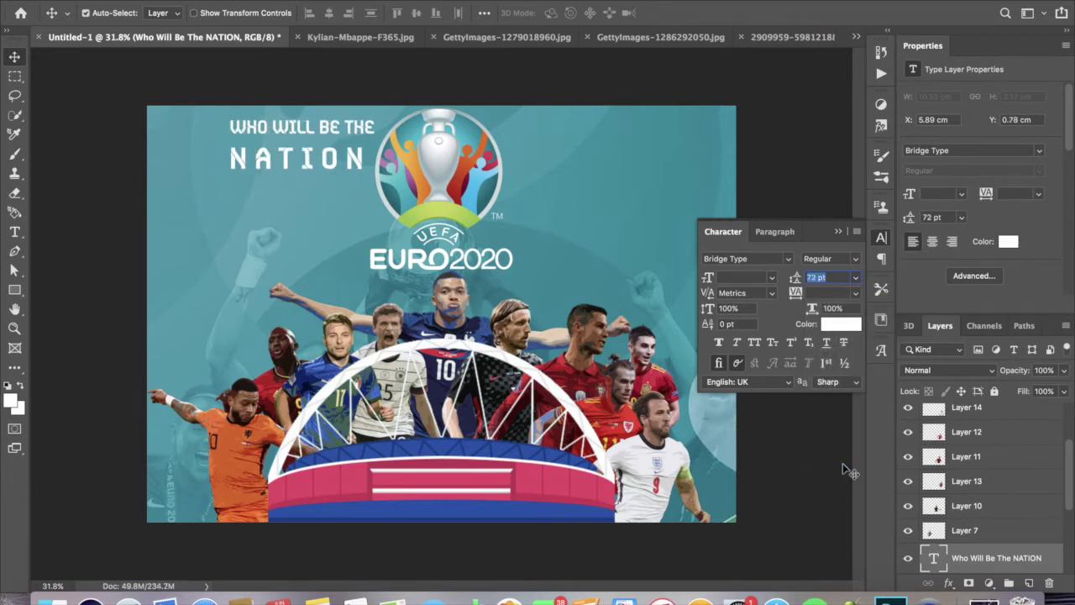
type("58")
key("Return")
left_click(881, 238)
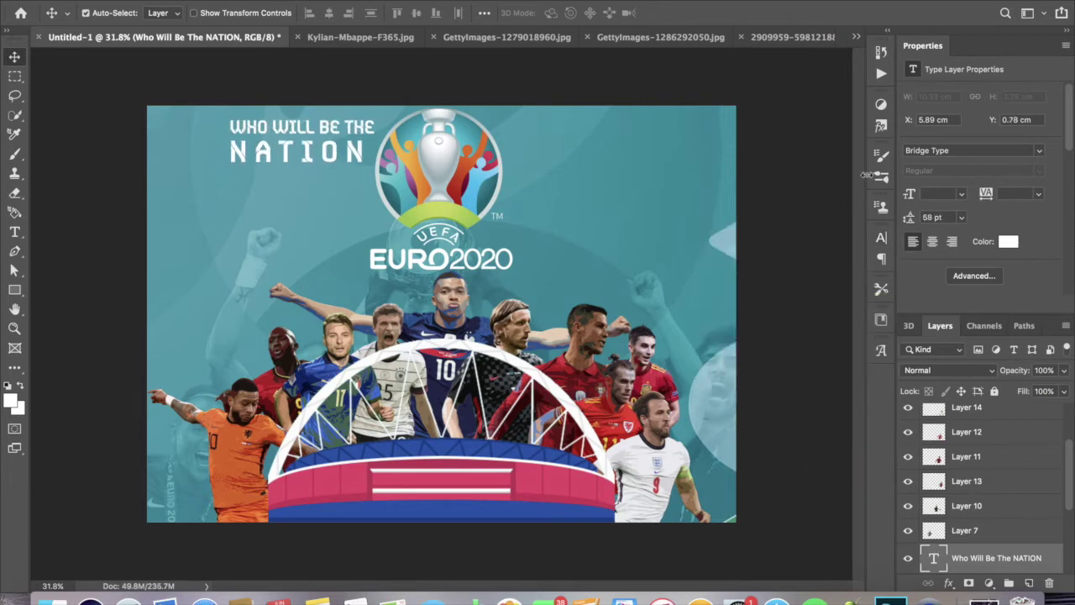
Shift the headline further left and enlarge NATION to 83 pt.
key("t")
left_click_drag(223, 151, 166, 151)
left_click_drag(290, 145, 86, 155)
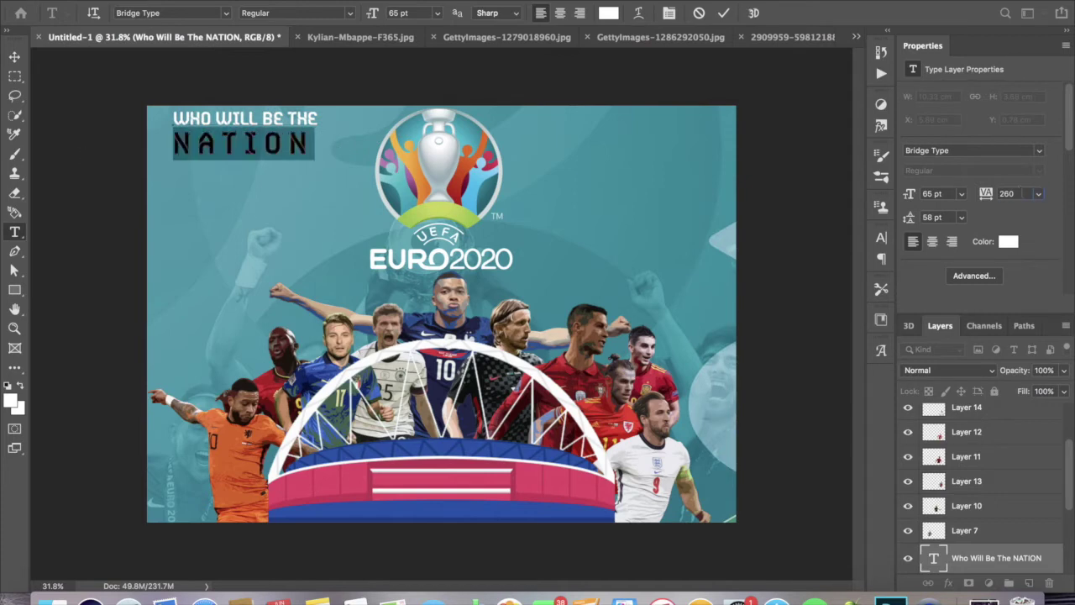
left_click(1005, 194)
type("83")
key("Return")
left_click(272, 145)
Change the headline's line spacing to 69 pt.
left_click(990, 285)
left_click(833, 278)
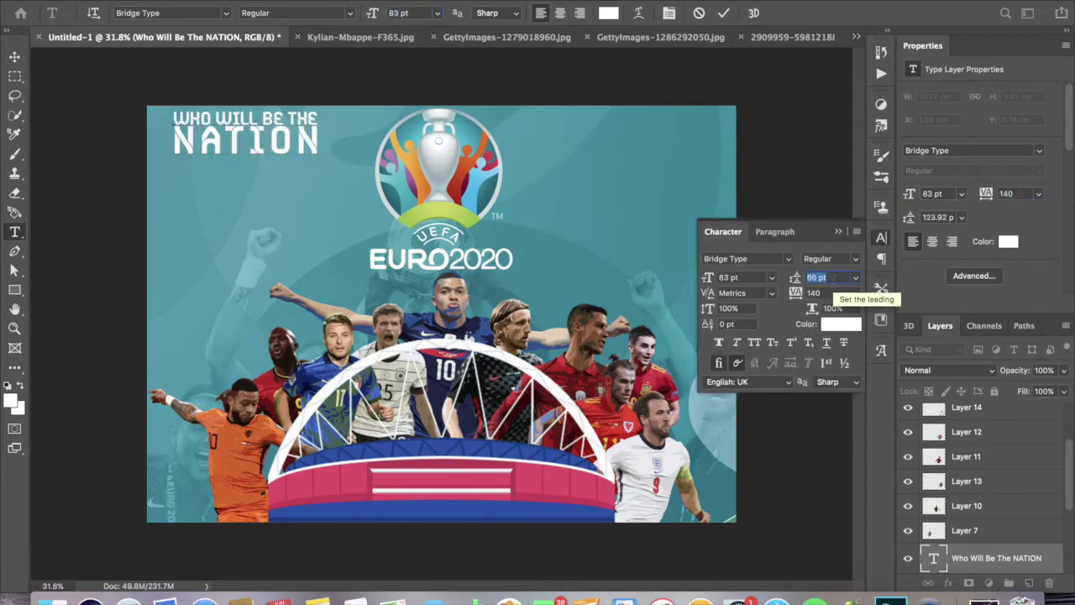
left_click(838, 233)
key("ctrl+a")
left_click(932, 217)
type("69")
key("Return")
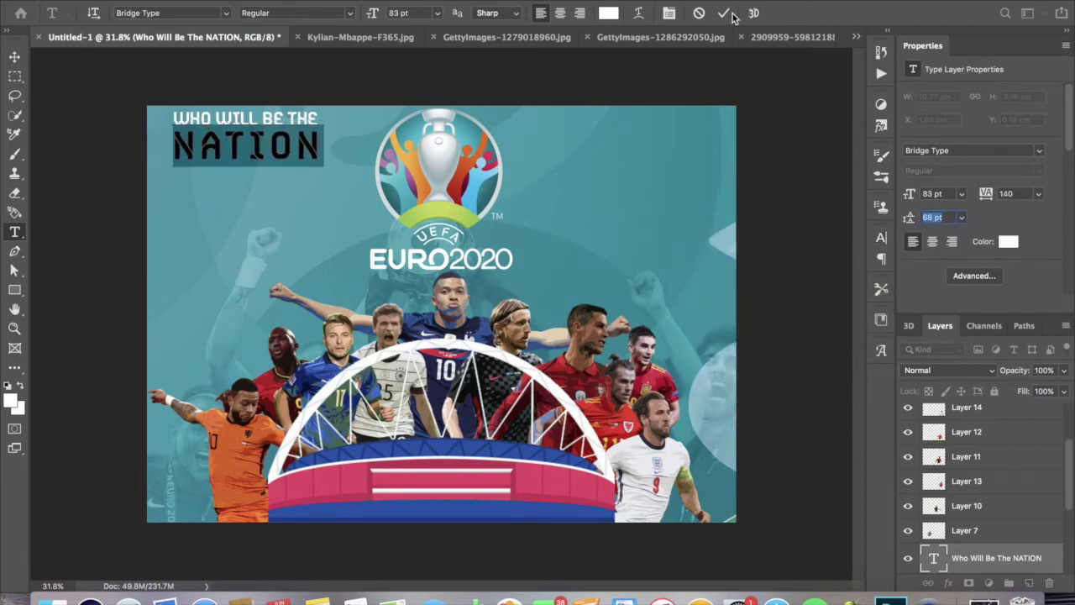
Scale the headline to about 112% and settle it in the top-left corner.
key("ctrl+t")
left_click_drag(252, 139, 284, 157)
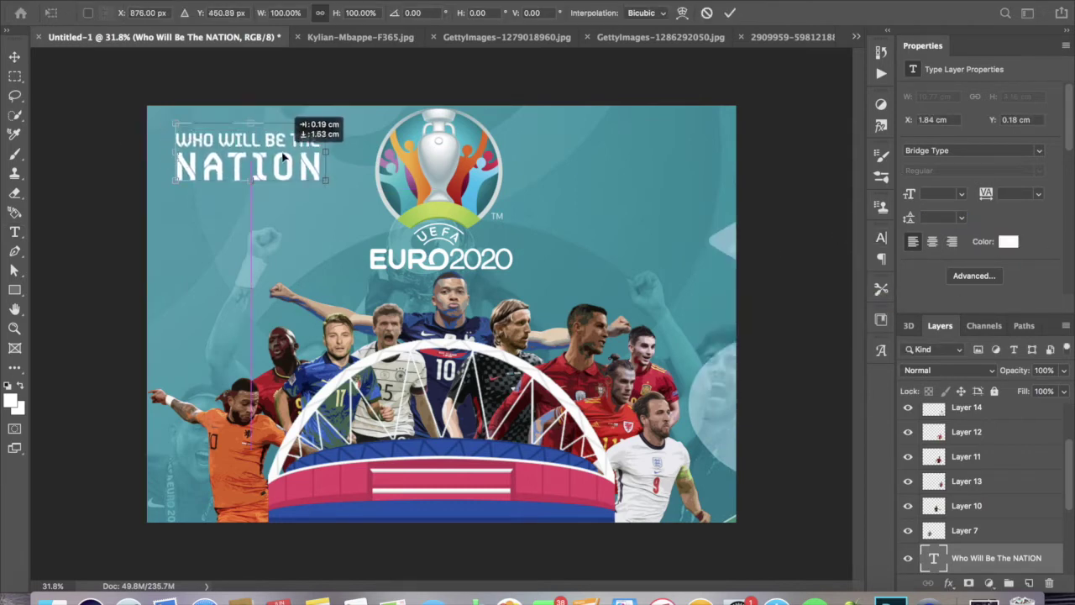
left_click_drag(175, 130, 156, 113)
left_click_drag(284, 160, 270, 153)
left_click(730, 13)
left_click(957, 371)
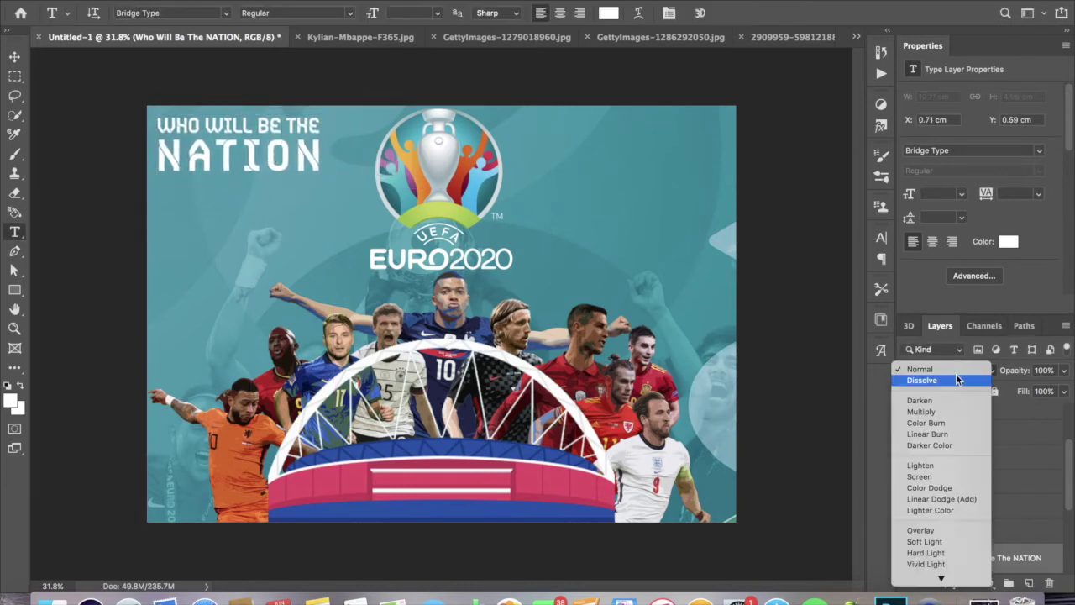
Blend the headline in Overlay and type 'TO RULE / EUROPE' at top right.
left_click(946, 536)
left_click(605, 164)
type("TO RULE")
key("Return")
type("EUROPE")
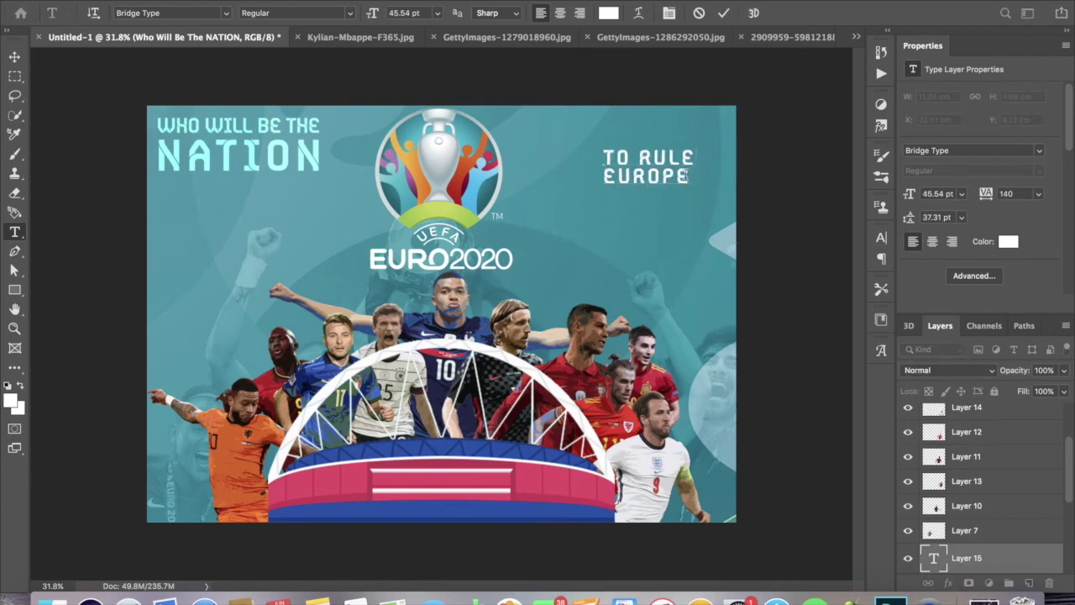
Set the TO RULE EUROPE text to 75 pt, then step it slightly larger.
left_click_drag(705, 186, 588, 150)
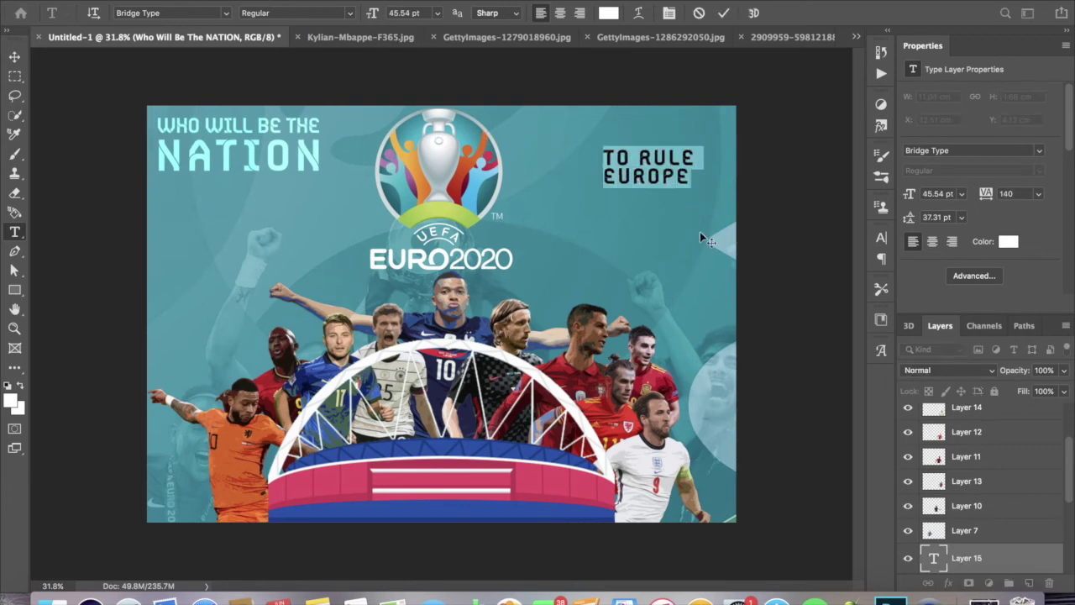
type("7")
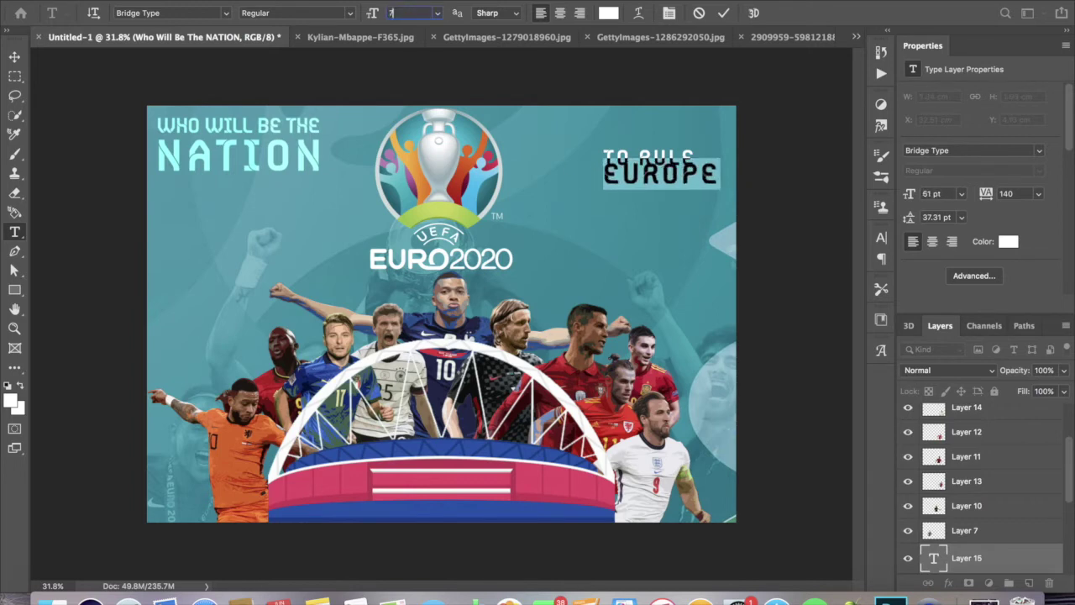
type("5")
key("Return")
key("Up")
key("Up")
key("Up")
key("Up")
key("Up")
key("Up")
key("Up")
key("Up")
key("Up")
left_click(725, 14)
left_click(881, 238)
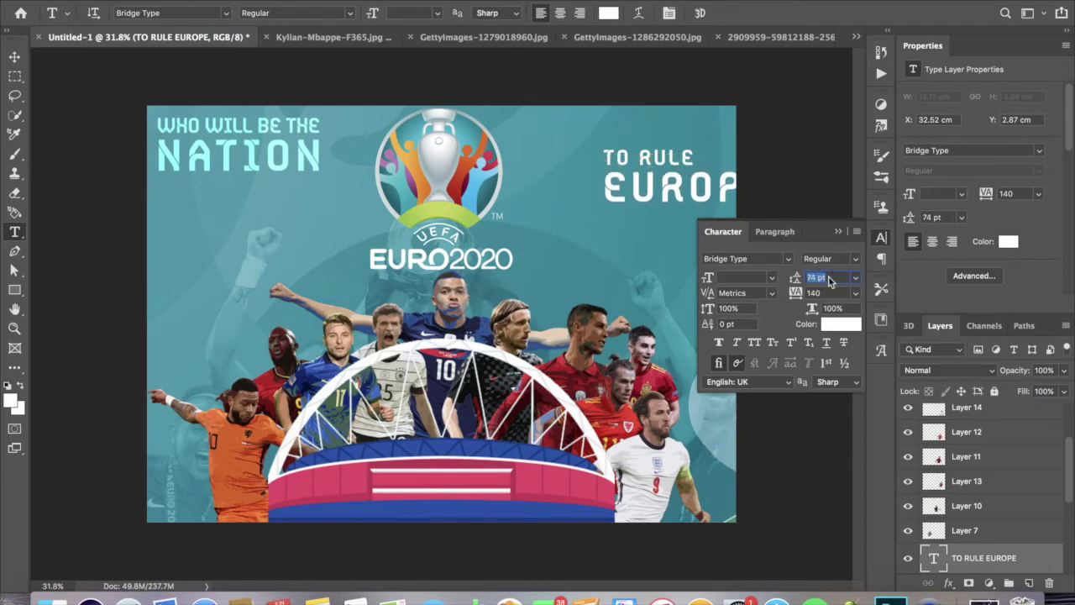
key("Down")
left_click(881, 238)
Move the TO RULE EUROPE text left and up.
key("ctrl+t")
left_click_drag(656, 160, 589, 132)
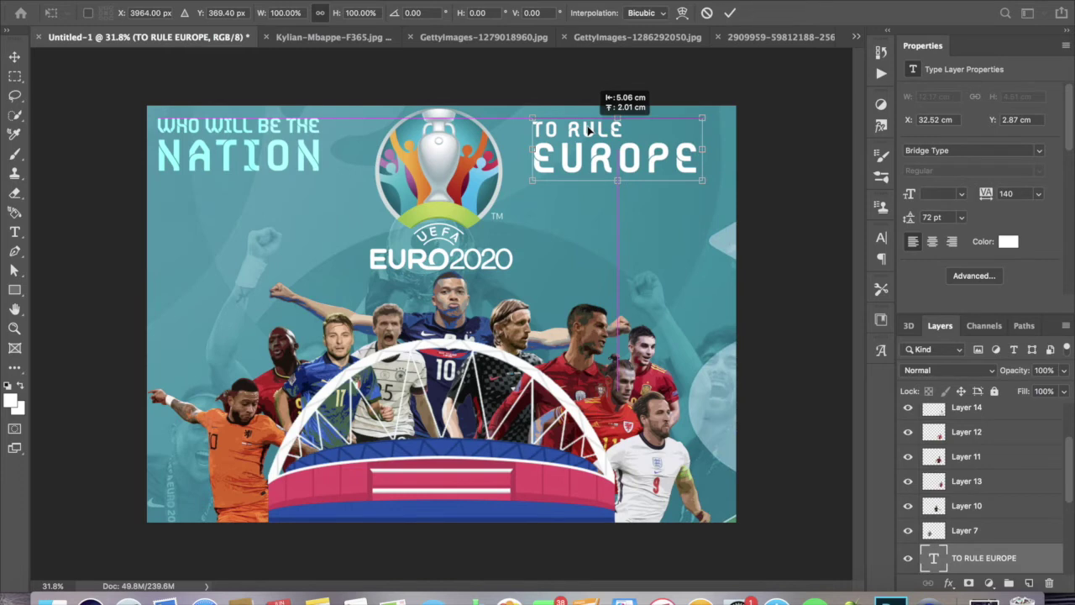
key("Return")
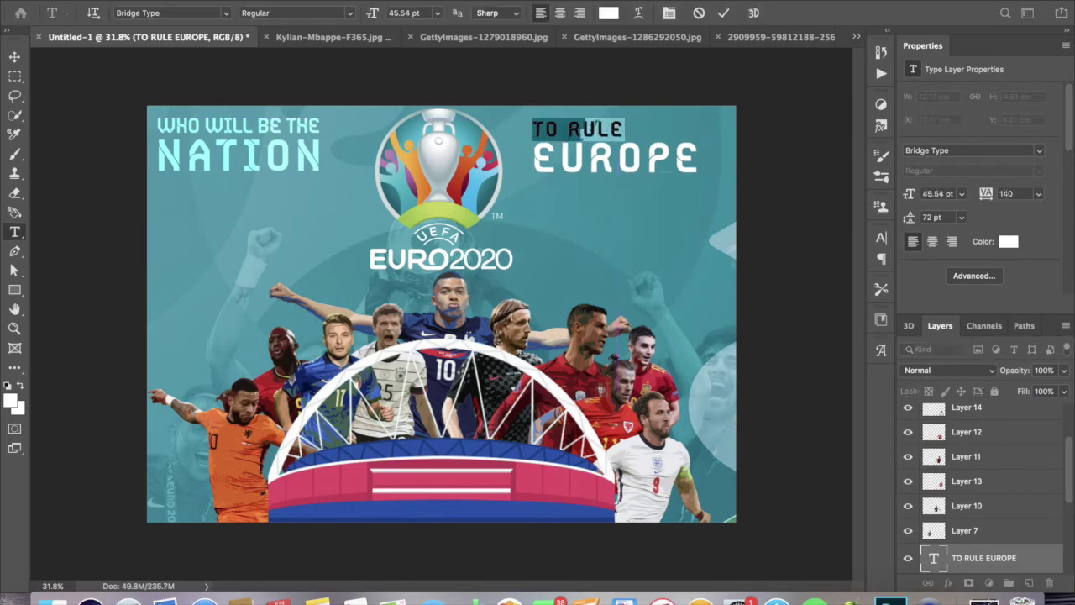
type("20")
type("THE WHOLE OF")
key("Return")
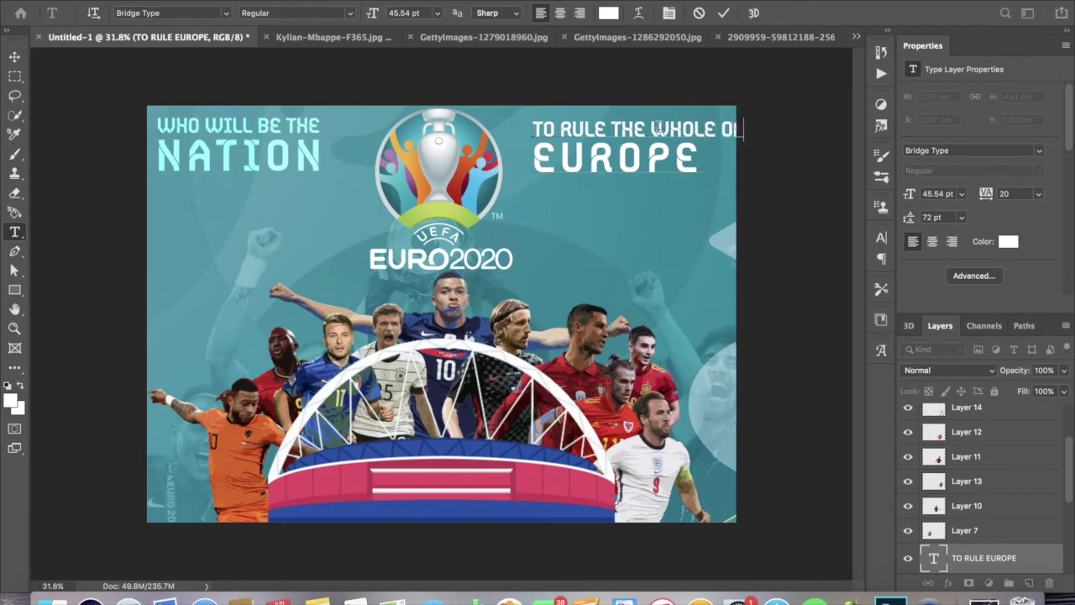
Enlarge EUROPE to 100 pt, keeping its original letter spacing.
double_click(634, 155)
left_click(400, 13)
type("100")
key("Return")
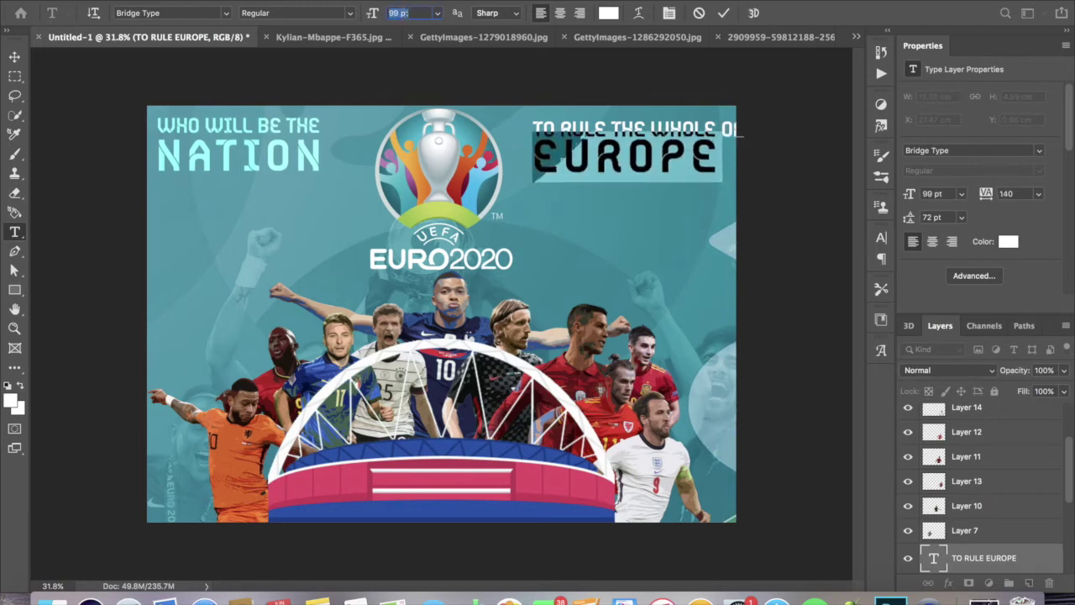
left_click_drag(987, 193, 1032, 186)
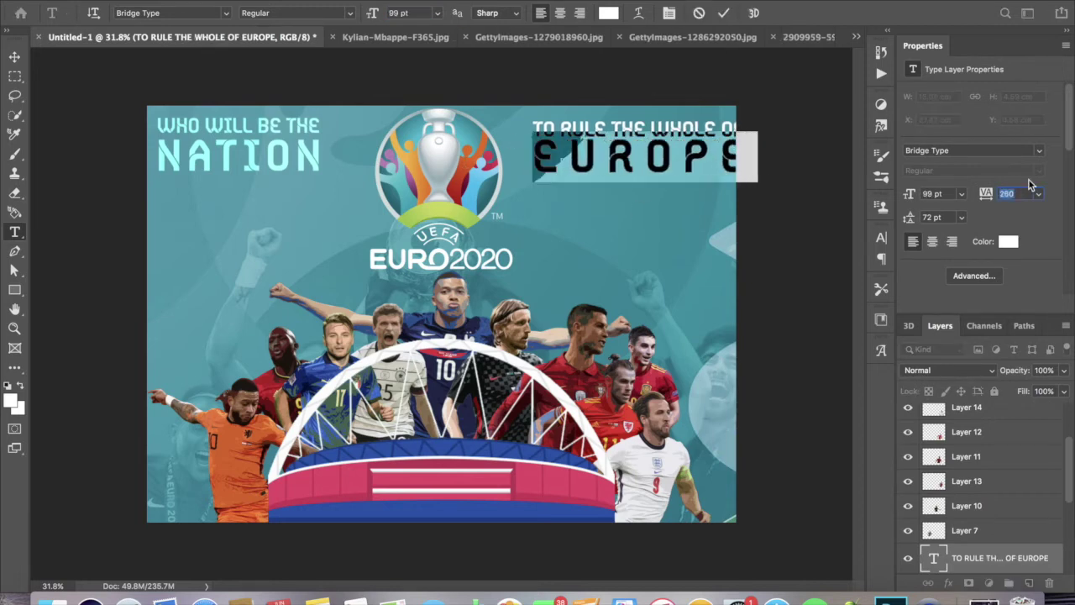
key("ctrl+z")
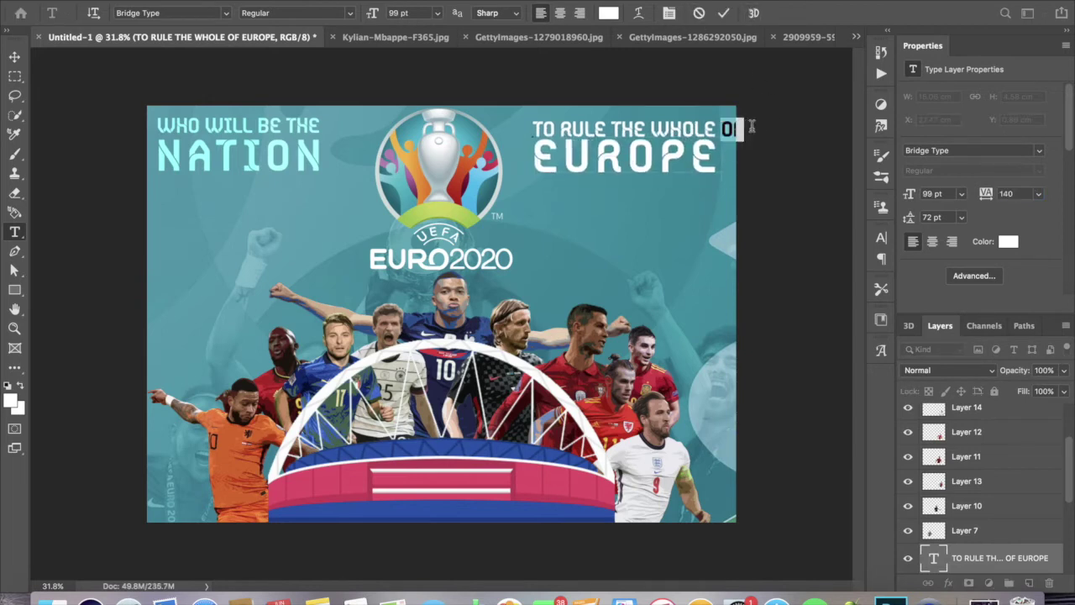
left_click(722, 14)
left_click(975, 275)
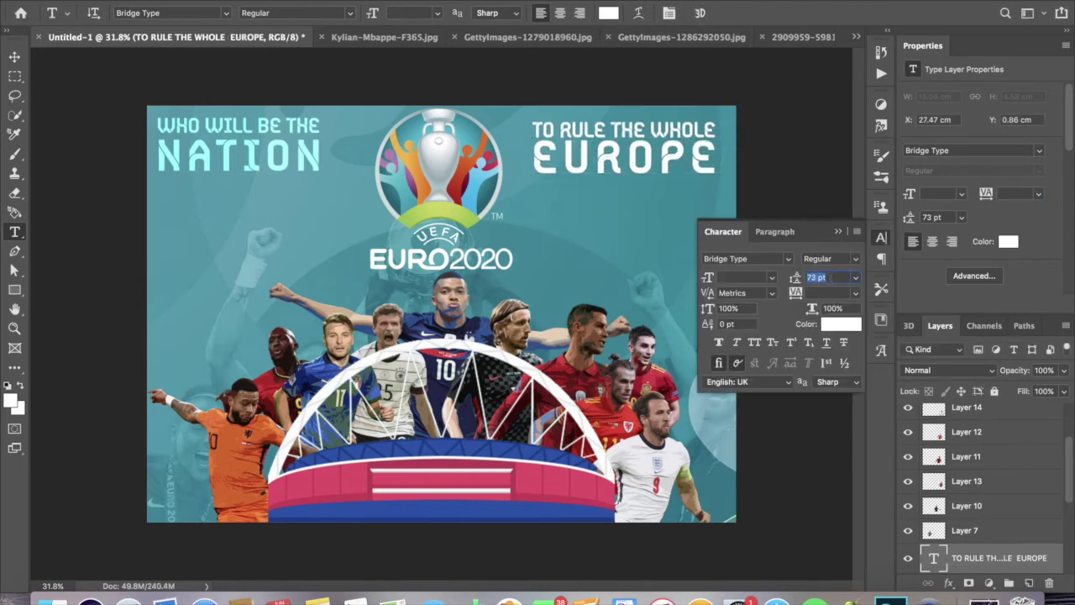
left_click(838, 232)
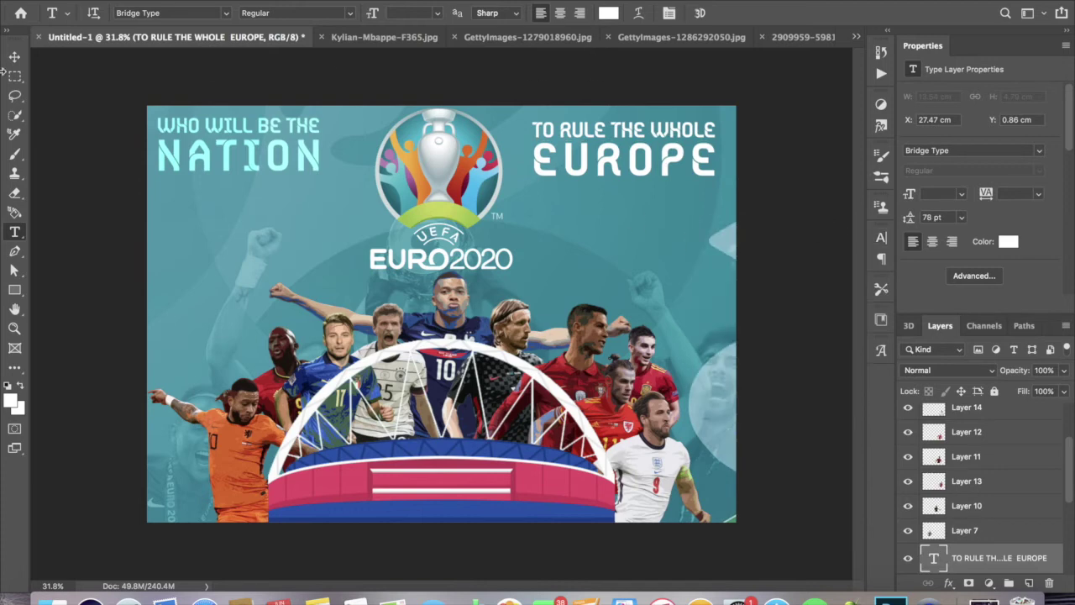
Set TO RULE THE WHOLE EUROPE to Overlay, move it below NATION, and shrink it to about 82%.
key("v")
key("ctrl+t")
left_click_drag(582, 127, 587, 126)
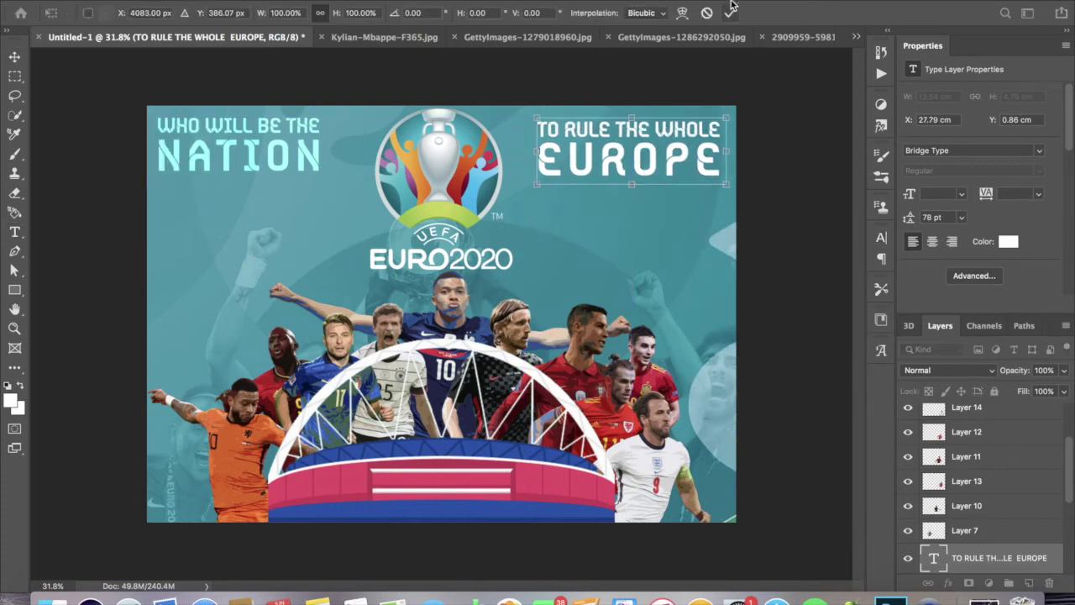
left_click(949, 369)
left_click(924, 522)
left_click_drag(616, 168, 299, 234)
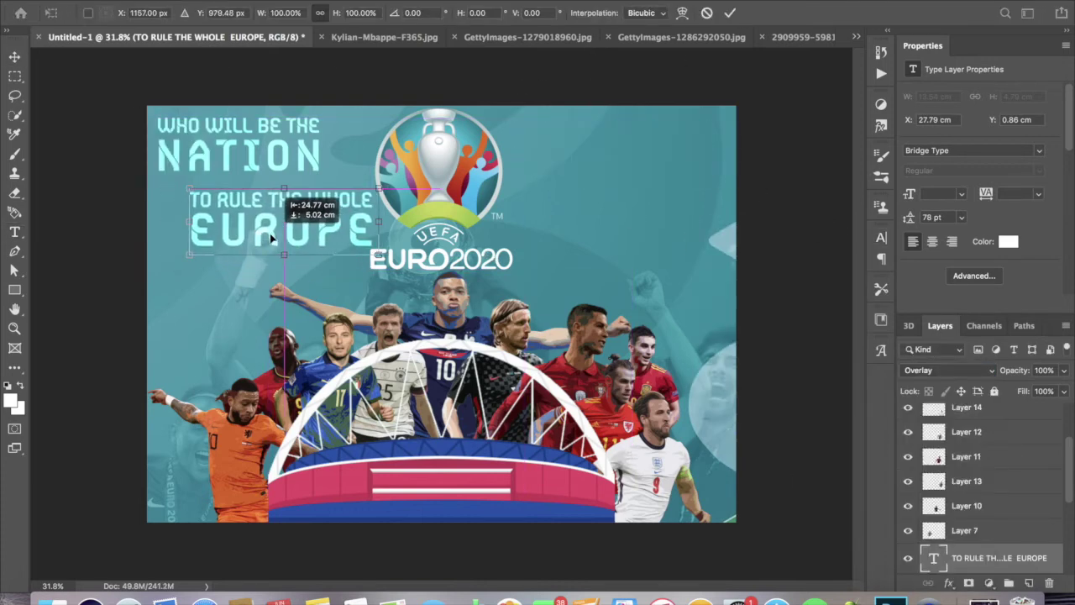
left_click_drag(410, 249, 374, 236)
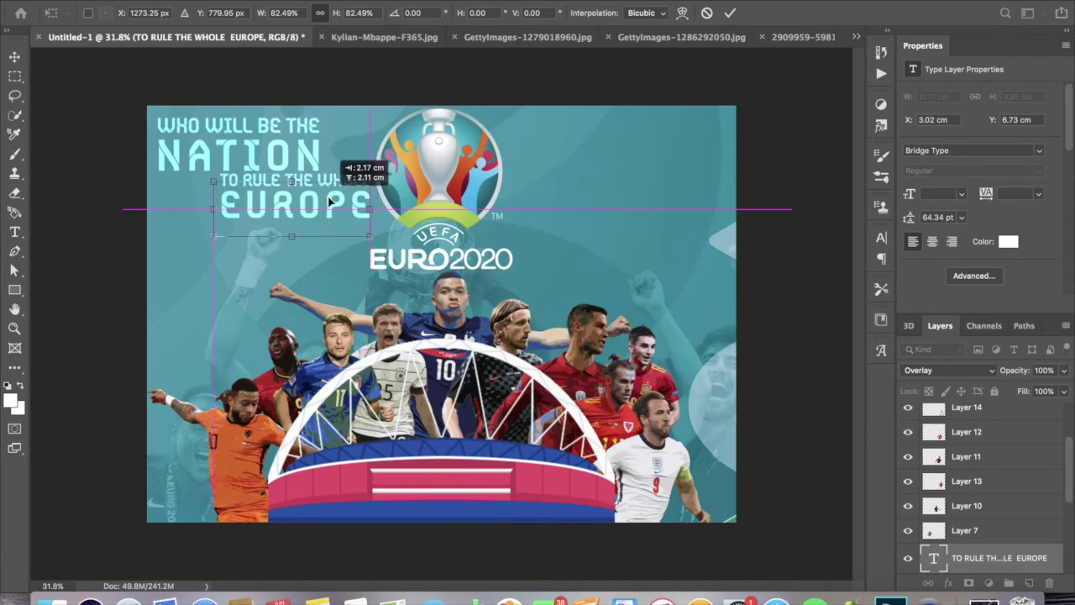
left_click(730, 13)
Slightly resize the WHO WILL BE THE NATION heading and nudge it up.
left_click(236, 156, "ctrl")
key("ctrl+t")
left_click_drag(325, 117, 307, 122)
left_click_drag(252, 156, 252, 148)
key("Return")
Nudge TO RULE THE WHOLE EUROPE slightly up and left.
left_click(923, 523)
key("ctrl+t")
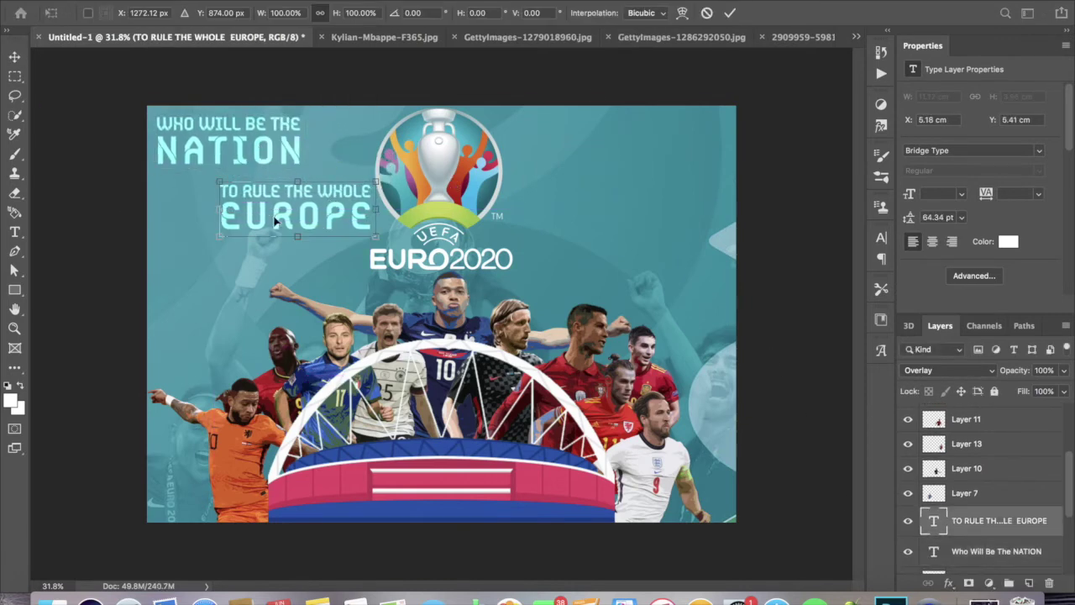
left_click_drag(294, 201, 287, 190)
left_click(730, 14)
left_click(14, 232)
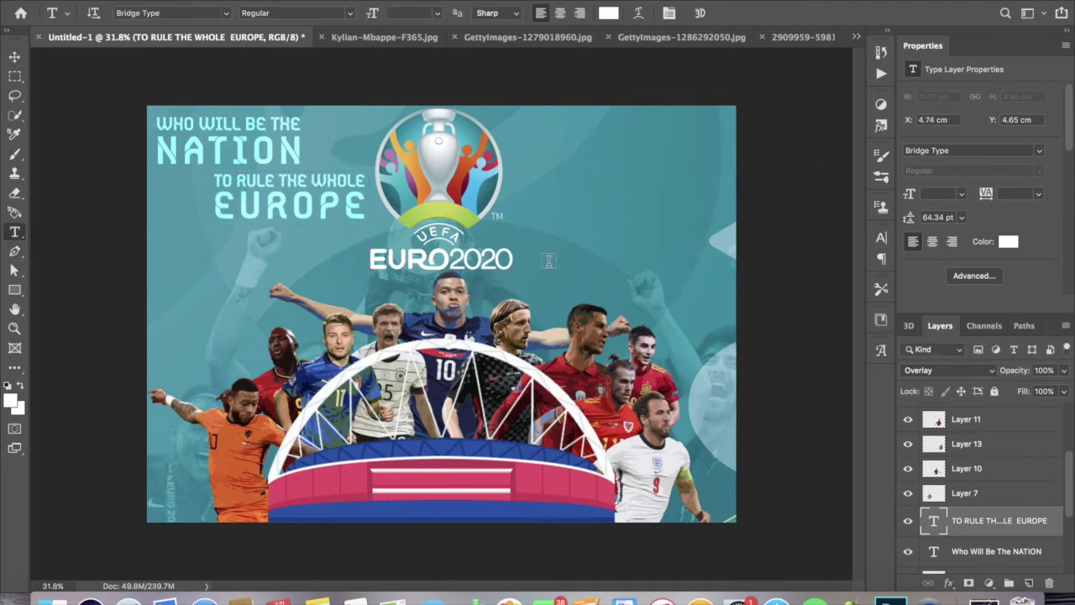
left_click(664, 158)
type("NOW")
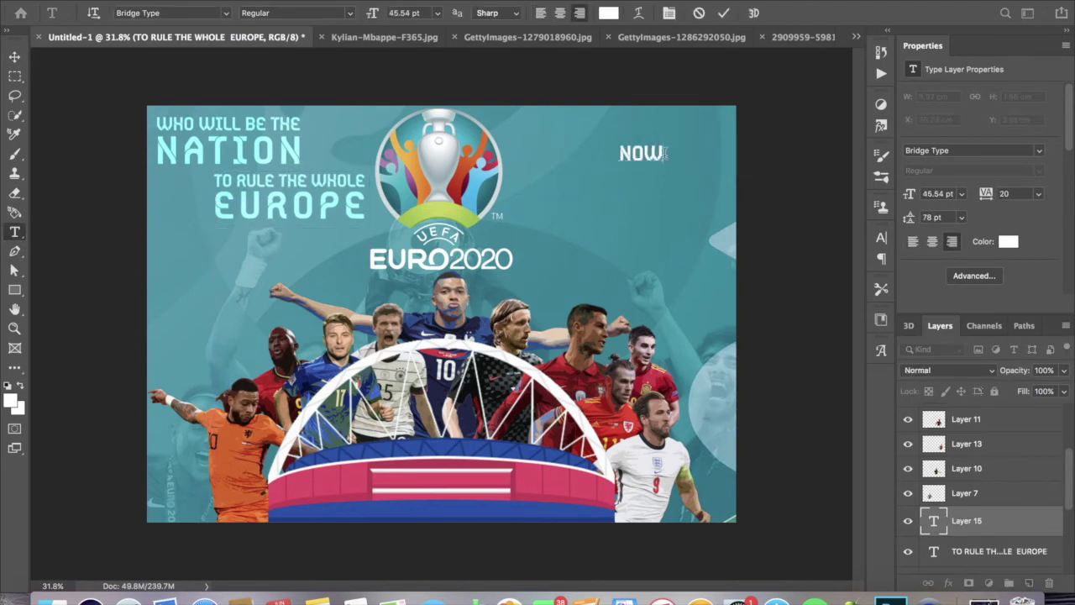
Give NOW OR NEVER Auto line spacing and enlarge it across the top right.
left_click(723, 12)
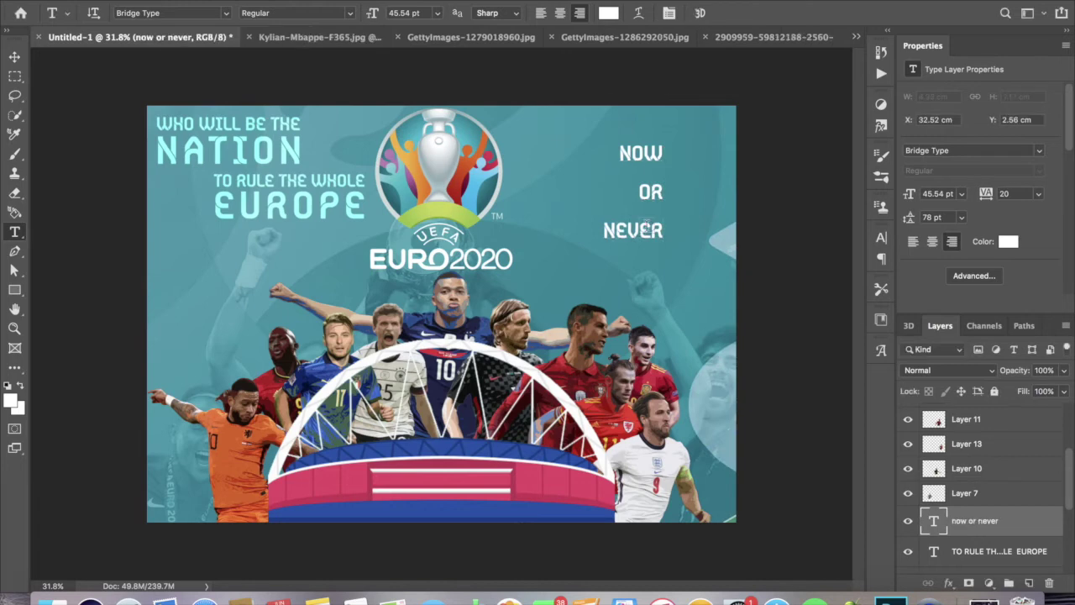
key("ctrl+t")
left_click(730, 13)
left_click(881, 238)
left_click(856, 278)
left_click(827, 287)
key("ctrl+t")
mouse_move(601, 240)
left_mouse_down()
mouse_move(504, 322)
mouse_move(680, 212)
left_mouse_up()
left_click(730, 13)
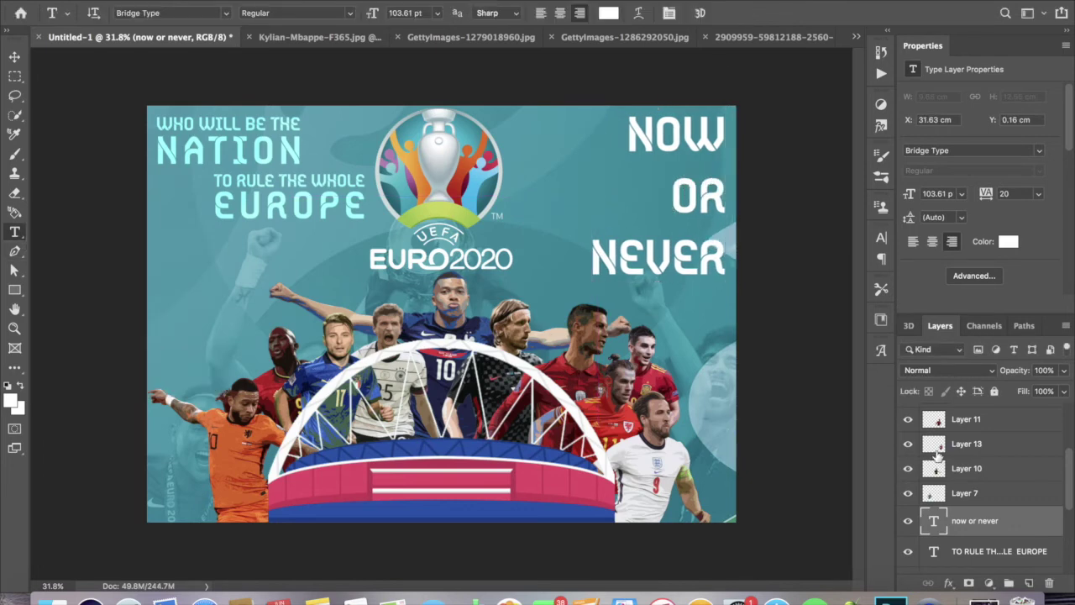
Reposition TO RULE THE WHOLE EUROPE, settling it back under NATION.
left_click(999, 551)
key("ctrl+t")
left_click_drag(341, 200, 284, 198)
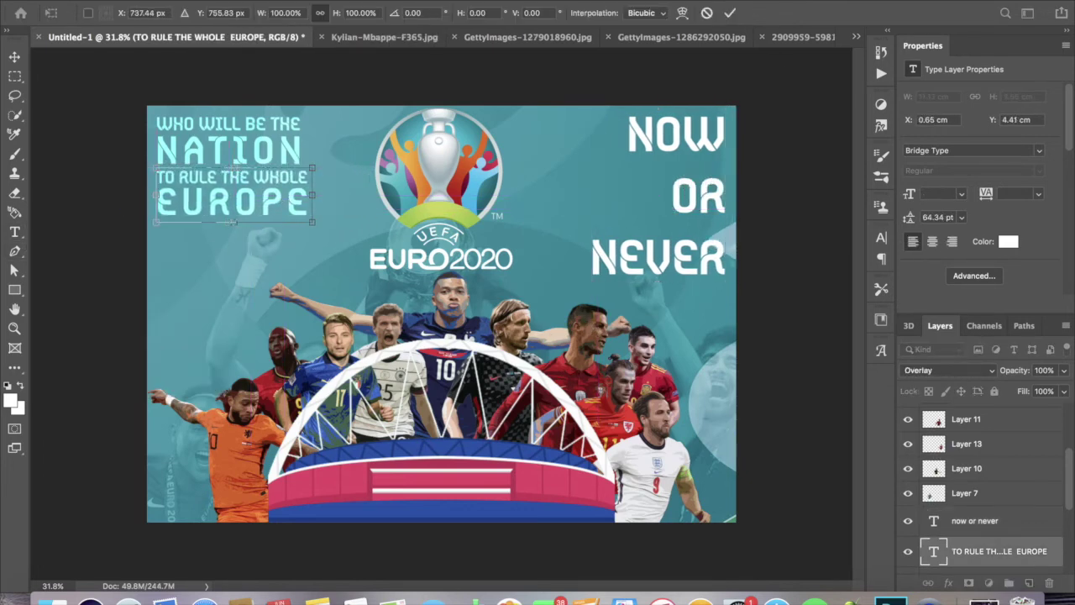
left_click(730, 13)
key("ctrl+t")
mouse_move(232, 197)
left_mouse_down()
mouse_move(578, 146)
mouse_move(298, 212)
left_mouse_up()
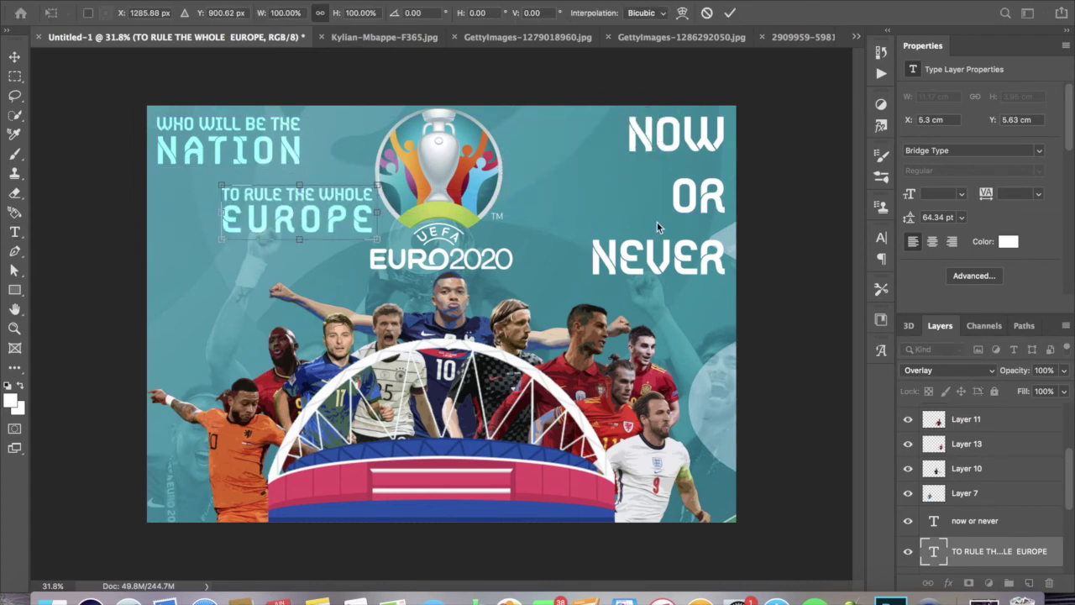
left_click(730, 13)
Enlarge the left-hand headline block and dismiss the question-mark prompts.
scroll(987, 541, "down", 2)
key("ctrl+t")
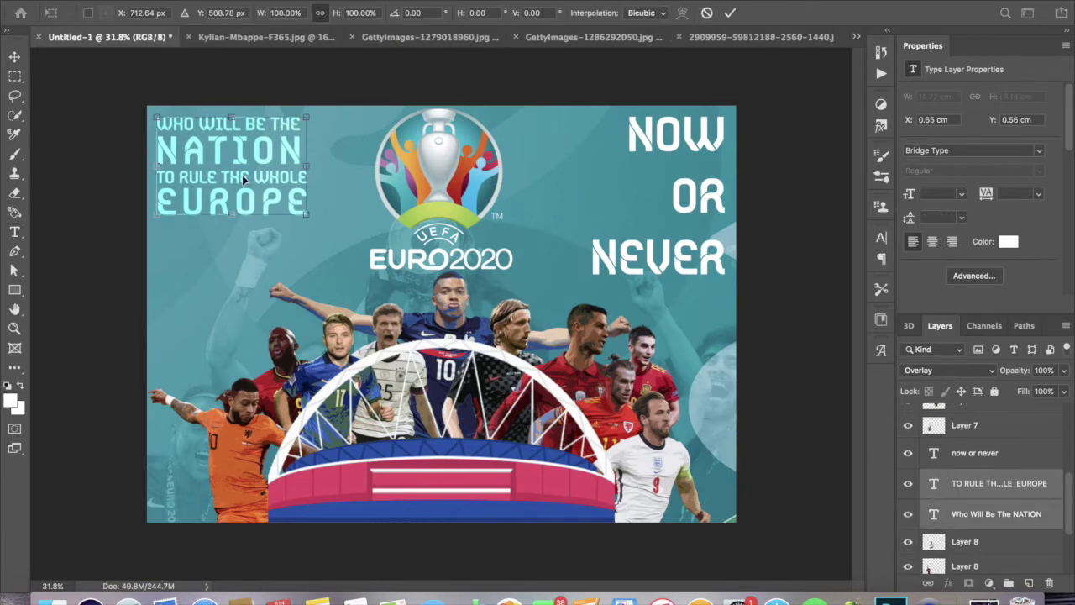
left_click_drag(309, 217, 338, 221)
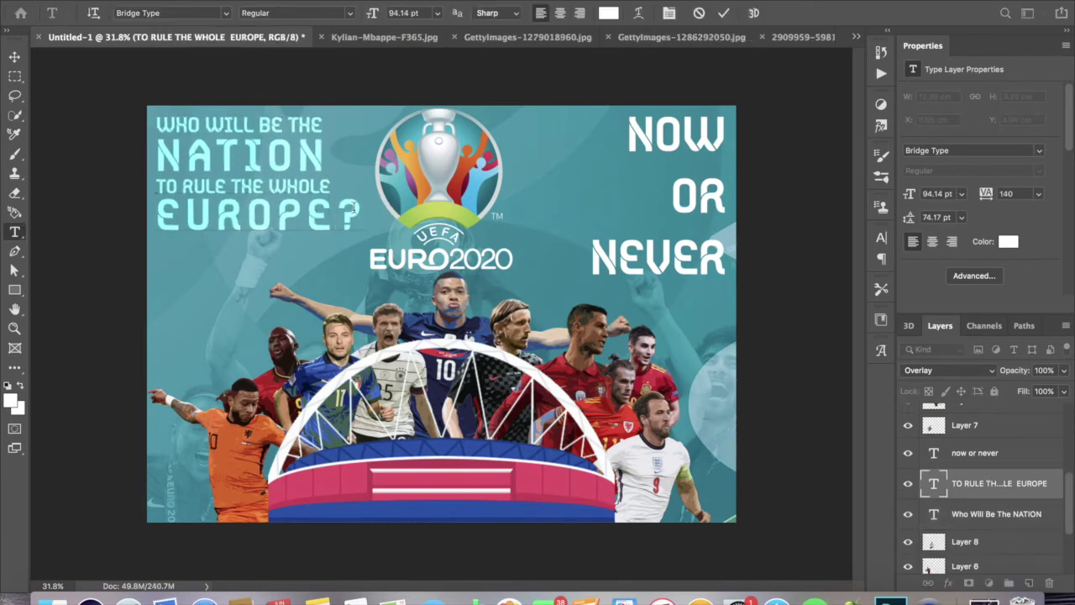
left_click(723, 13)
left_click(723, 13)
Colour the word NEVER red and the rest of NOW OR NEVER white.
double_click(613, 261)
left_click(608, 12)
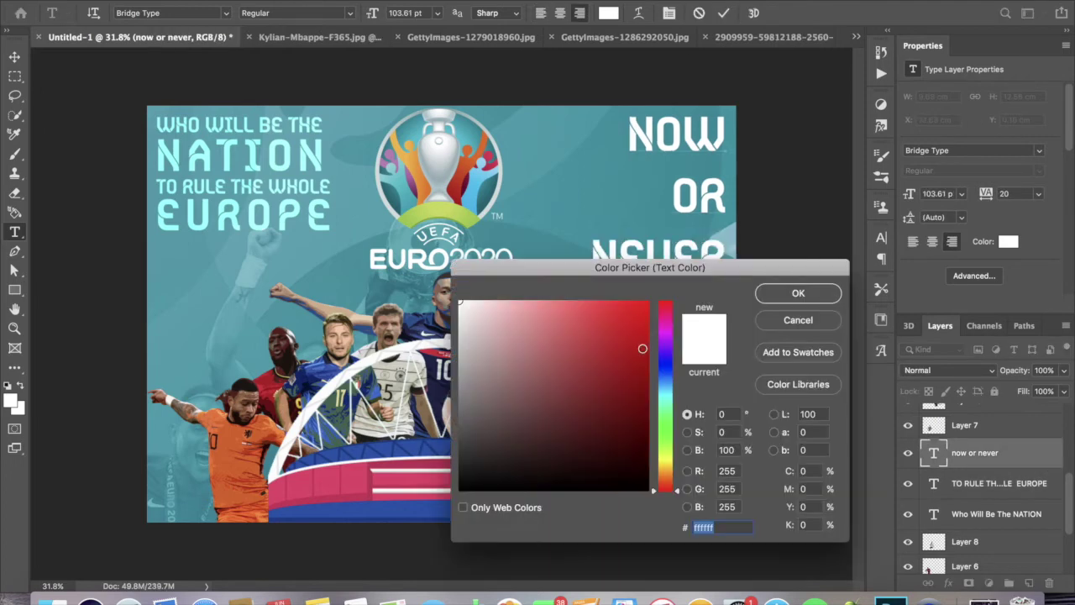
left_click(644, 344)
left_click(764, 293)
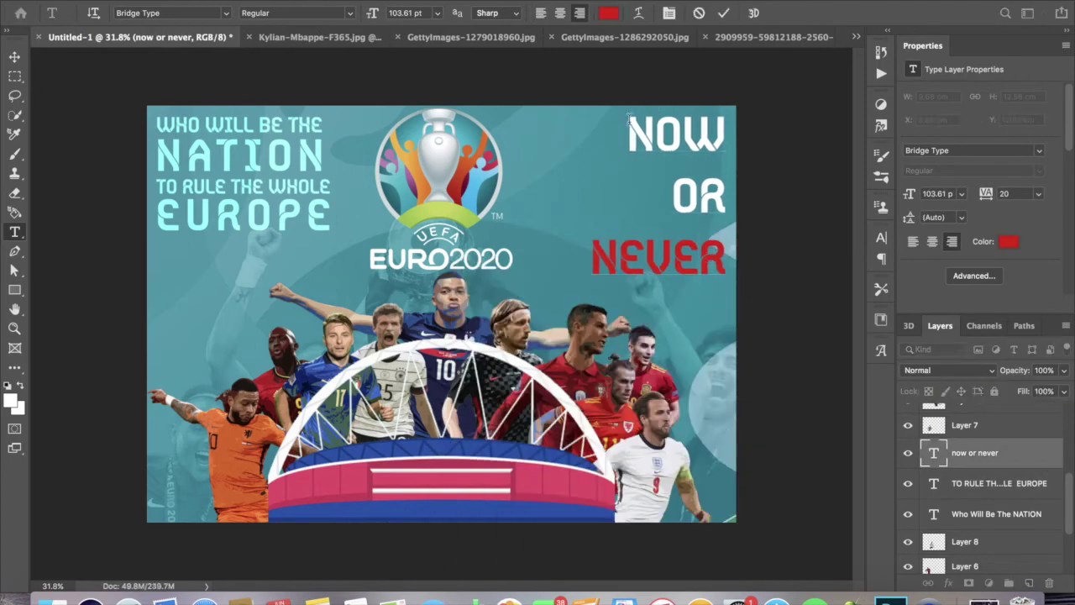
key("ctrl+a")
left_click(608, 12)
left_click(471, 295)
left_click(799, 293)
Set the NOW OR NEVER line spacing to 86 pt.
left_click(881, 238)
left_click(854, 278)
left_click(831, 443)
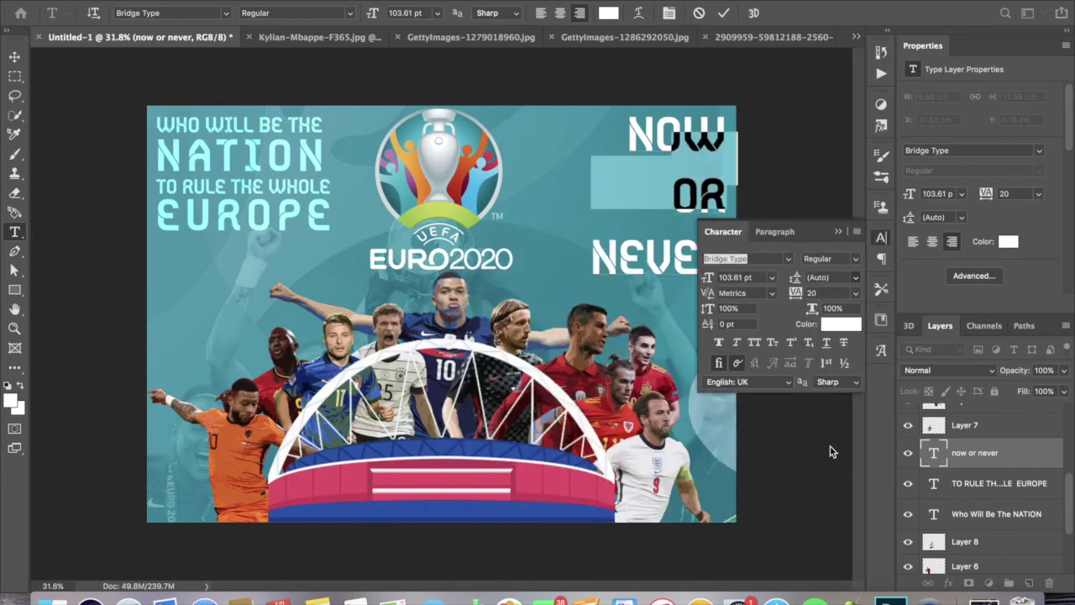
type("86")
key("Return")
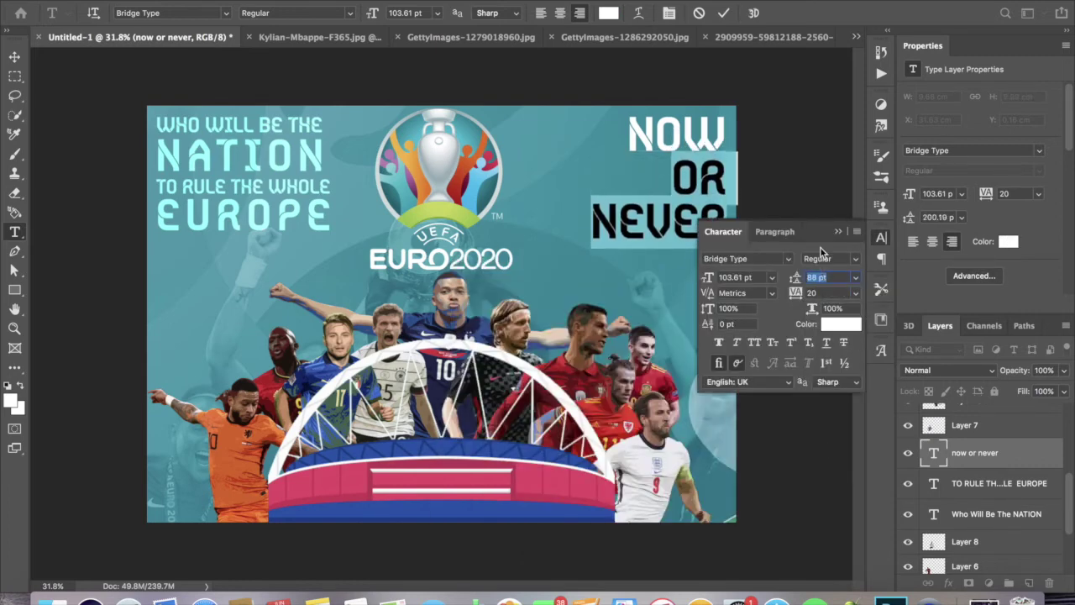
left_click(679, 202)
Fine-tune the NOW OR NEVER leading again and commit the text edit.
left_click(977, 275)
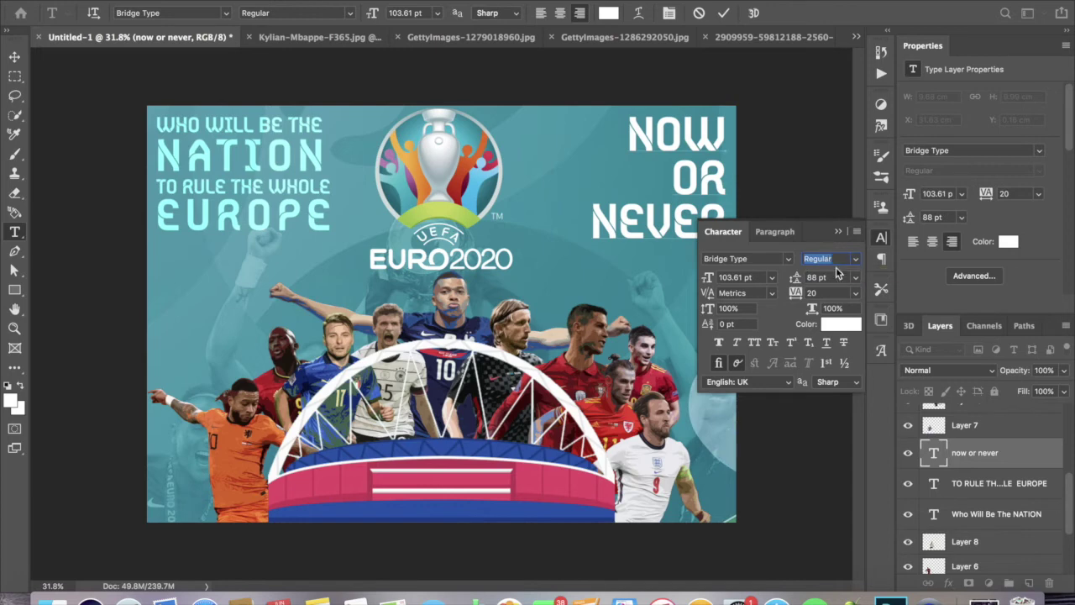
left_click(974, 275)
left_click(989, 276)
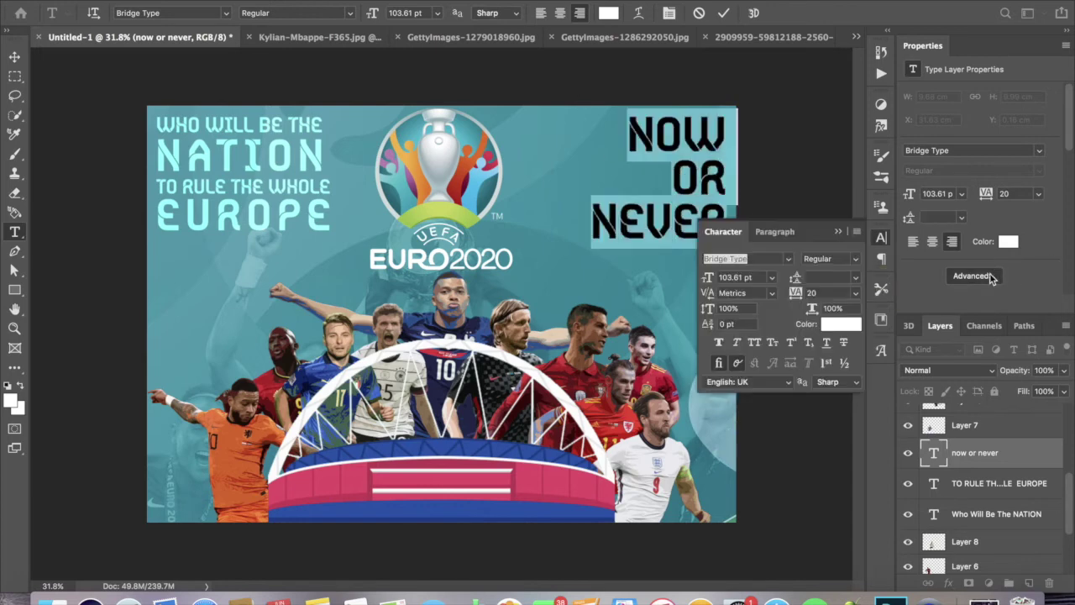
left_click(855, 278)
left_click(821, 467)
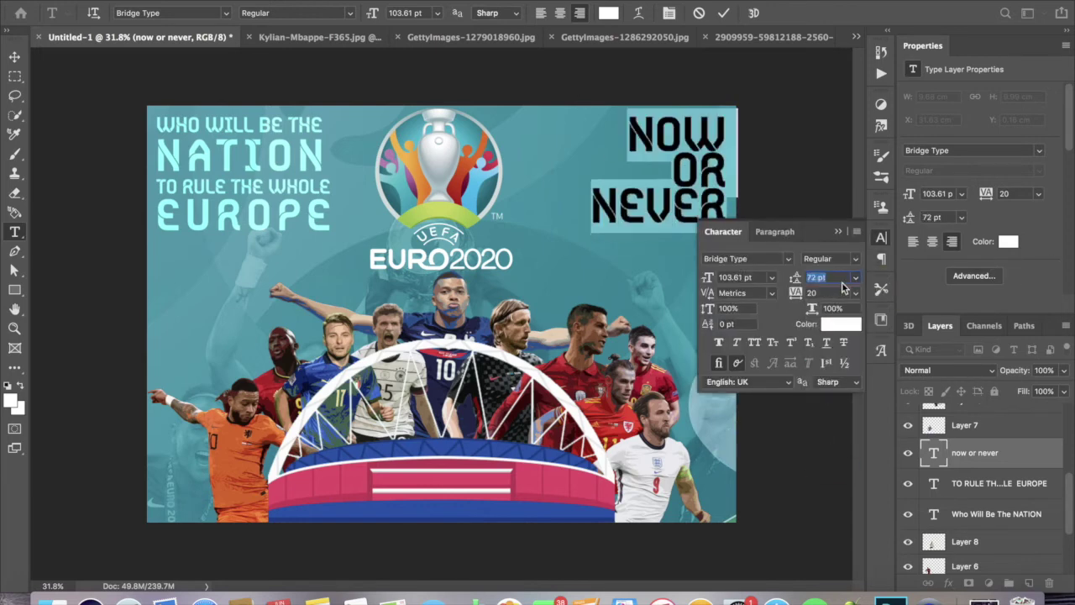
scroll(827, 278, "up", 10)
scroll(828, 279, "up", 11)
left_click(14, 56)
Scale NOW OR NEVER to fill the poster's top-right corner, nudged slightly left.
key("ctrl+t")
left_click_drag(589, 250, 448, 389)
mouse_move(672, 252)
left_mouse_down()
mouse_move(683, 266)
mouse_move(685, 244)
left_mouse_up()
mouse_move(449, 370)
left_mouse_down()
mouse_move(571, 326)
mouse_move(534, 325)
left_mouse_up()
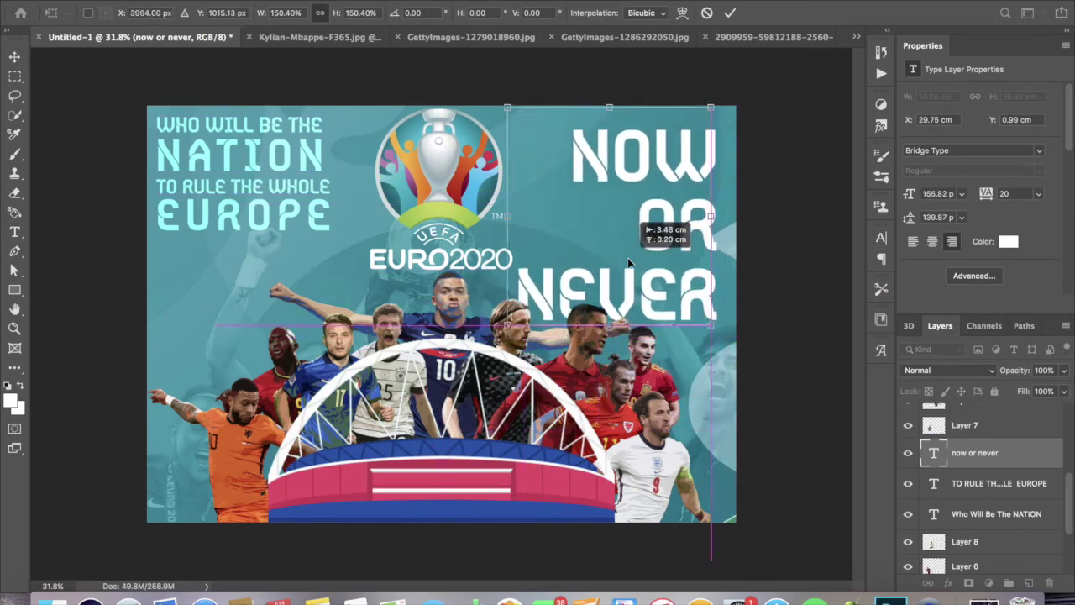
left_click_drag(626, 239, 657, 239)
key("Return")
key("shift+Left")
key("shift+Left")
Preview blend modes on NOW OR NEVER without changing it.
left_click(967, 377)
key("Down")
key("Down")
key("Down")
key("Down")
key("Down")
key("Down")
key("Up")
key("Down")
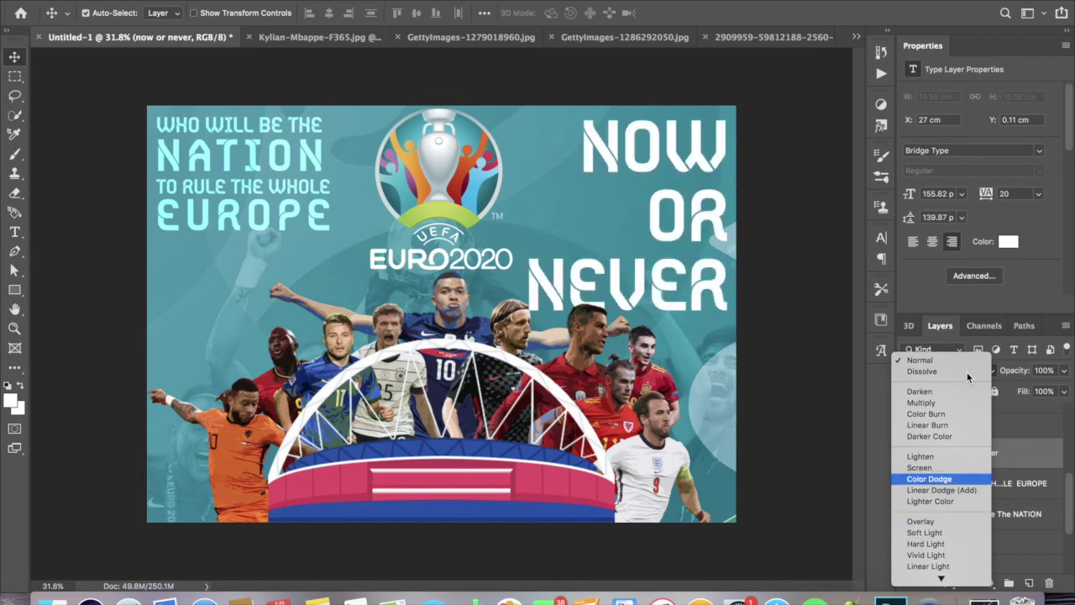
Enlarge the TO RULE THE WHOLE EUROPE lines under NATION and begin a new text block.
left_click(296, 235)
key("t")
key("ctrl+t")
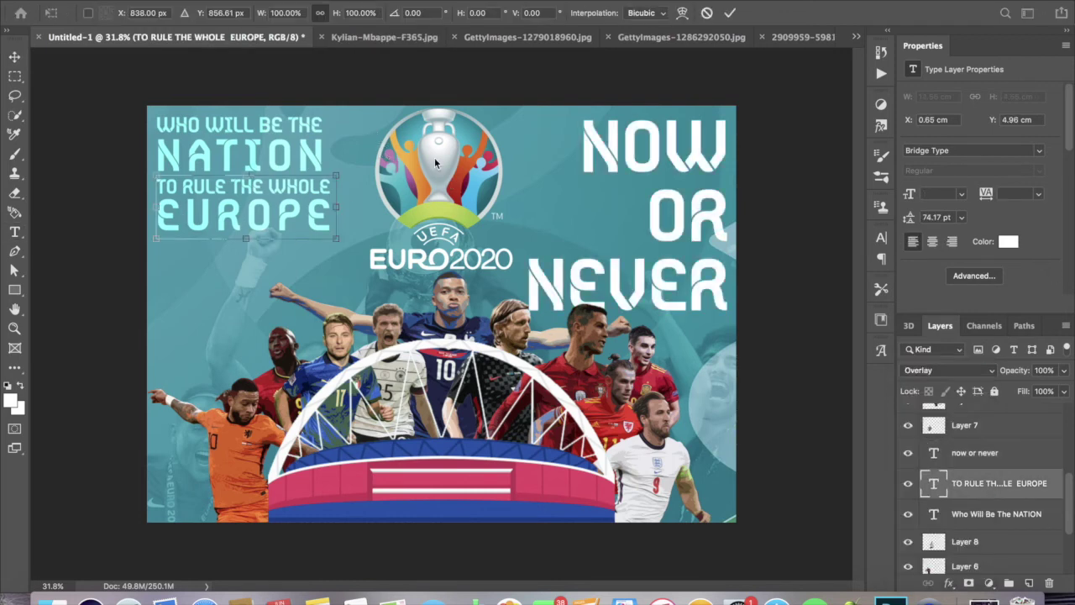
left_click_drag(332, 231, 395, 269)
mouse_move(323, 265)
left_mouse_down()
mouse_move(356, 248)
mouse_move(345, 216)
left_mouse_up()
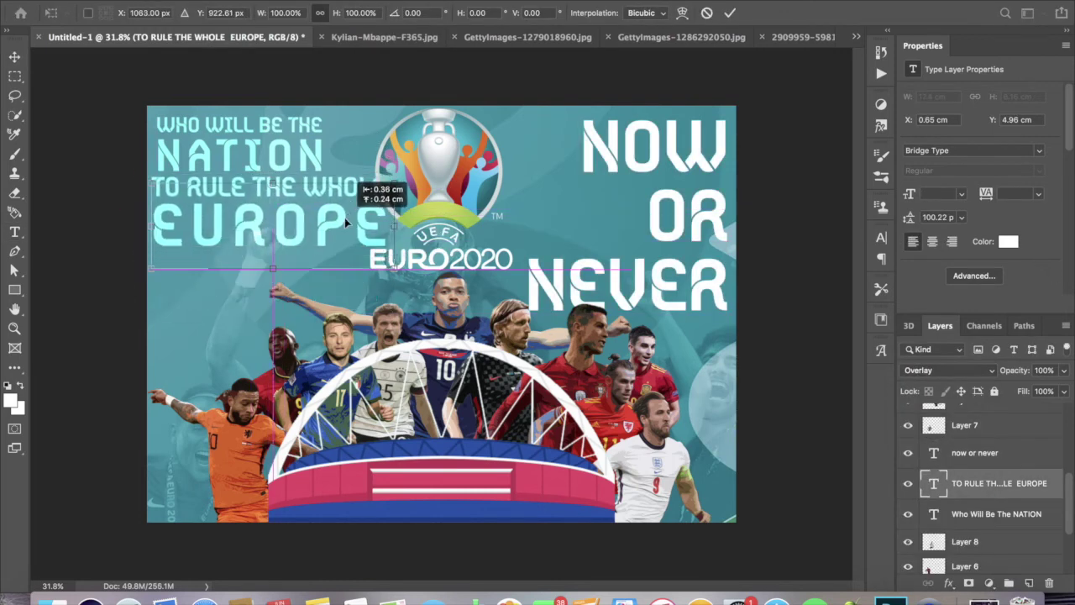
key("Return")
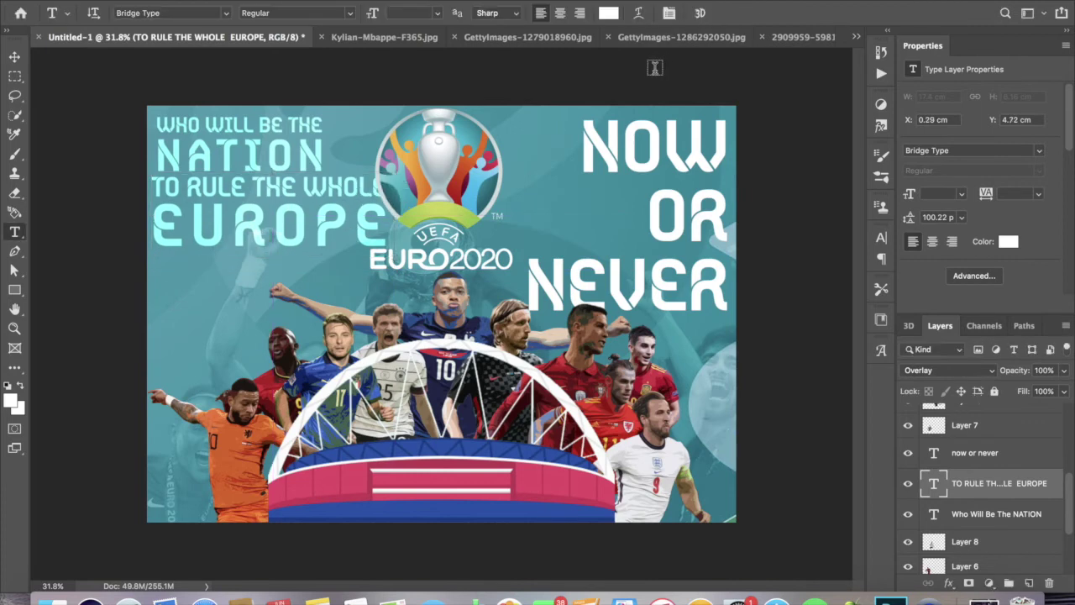
left_click(208, 308)
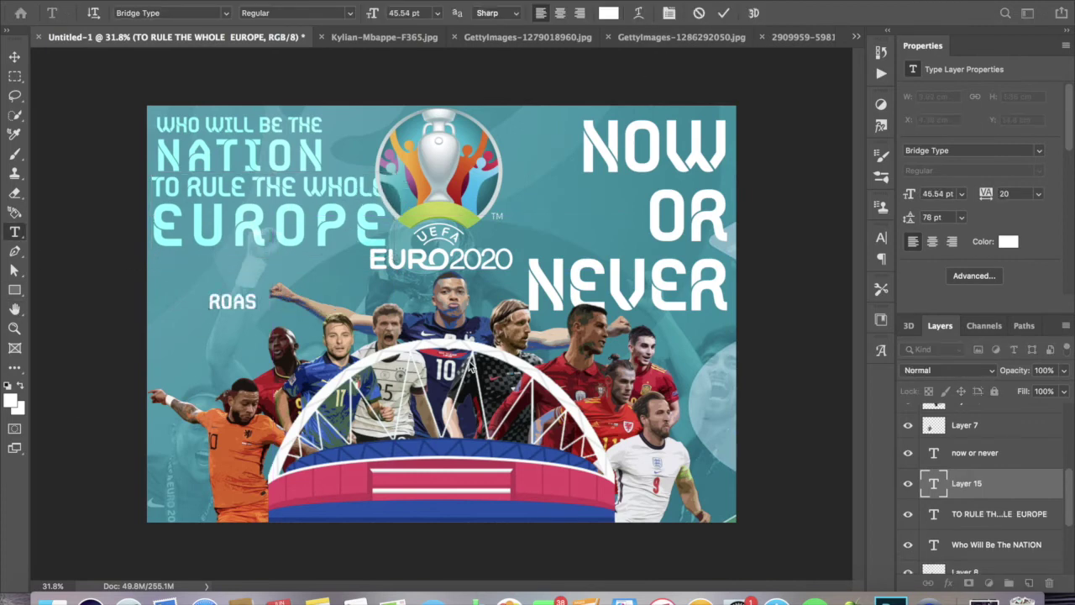
Place ROAD TO WEMBLEY above Layer 2, shrunk onto the stadium's bottom band.
left_click(723, 12)
left_click_drag(974, 485, 990, 441)
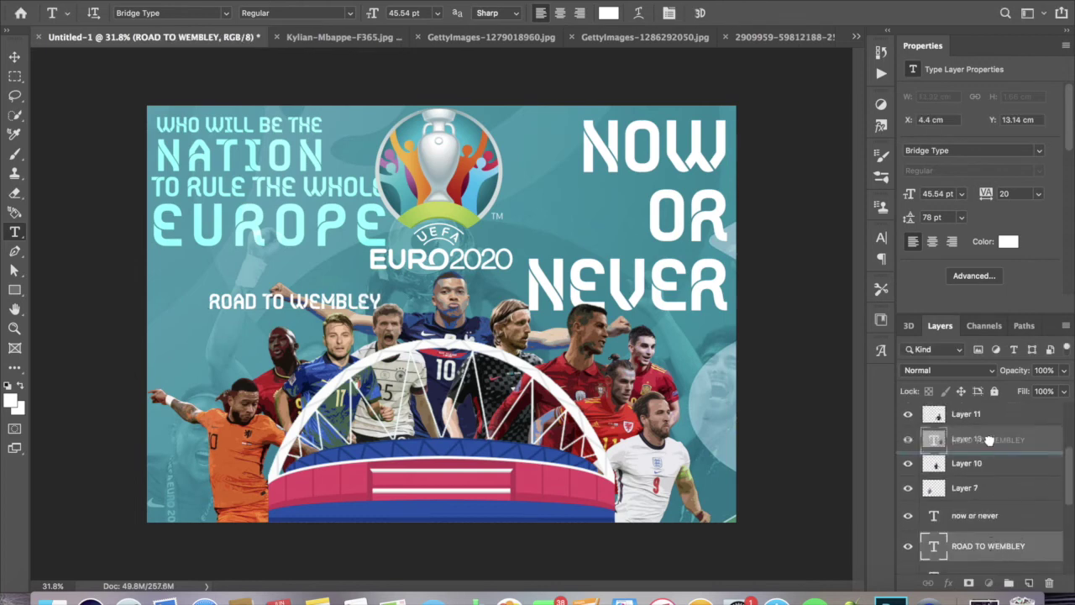
left_click_drag(990, 441, 987, 443)
key("ctrl+t")
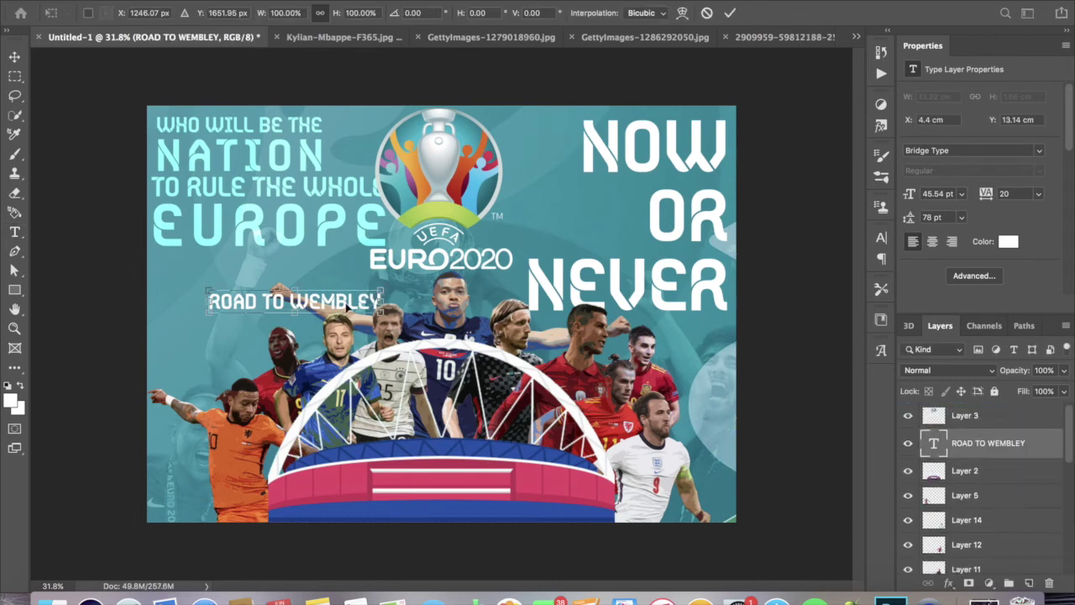
left_click_drag(346, 307, 436, 514)
left_click_drag(524, 521, 481, 517)
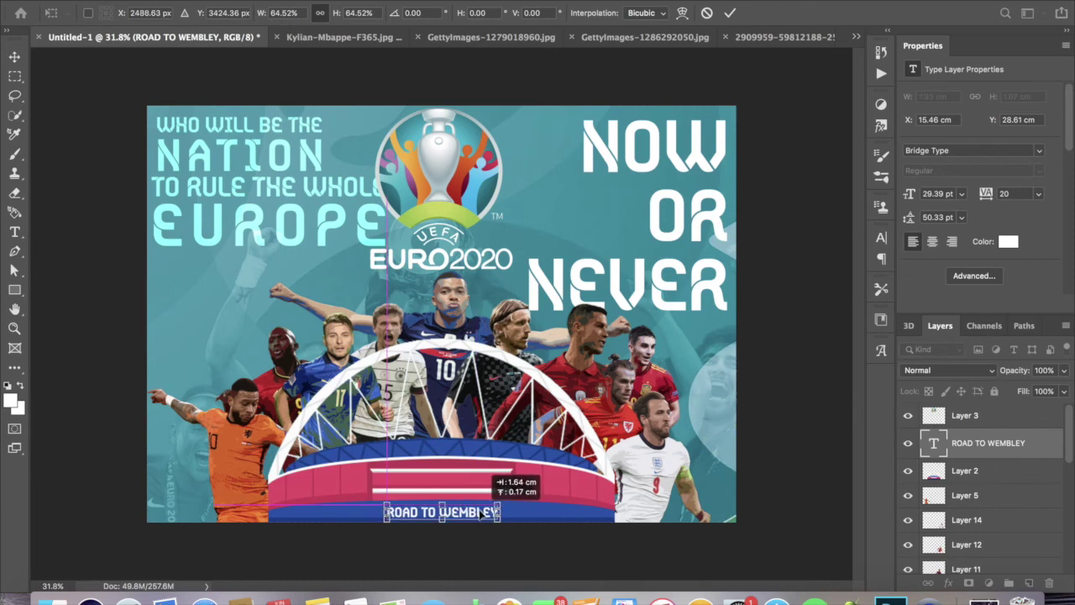
left_click(731, 13)
Widen ROAD TO WEMBLEY's tracking to 220 and centre it under the stadium.
left_click_drag(988, 193, 1008, 193)
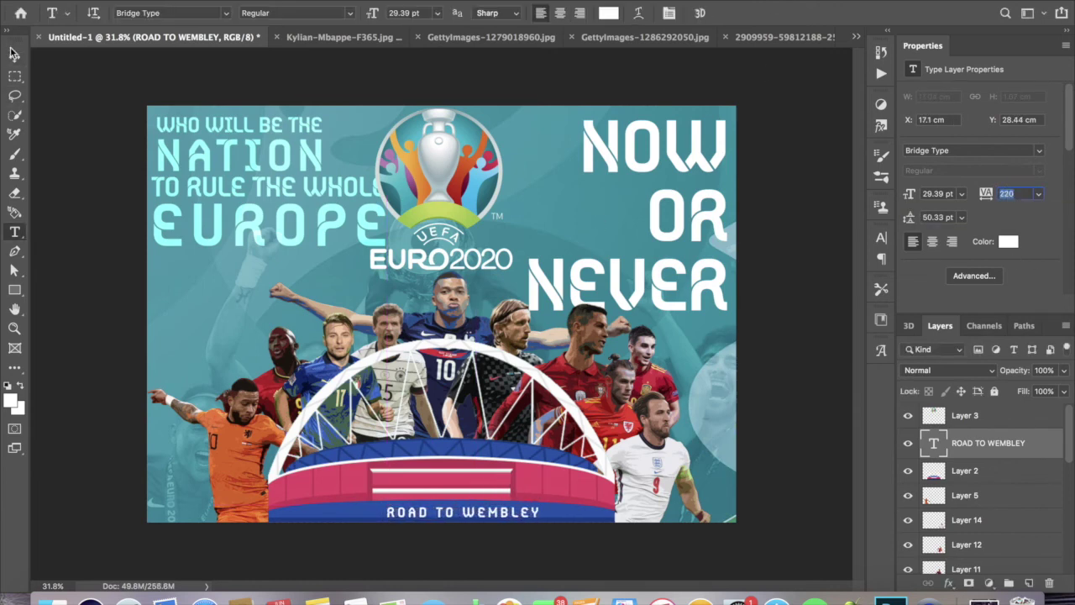
key("ctrl+t")
left_click_drag(494, 516, 477, 516)
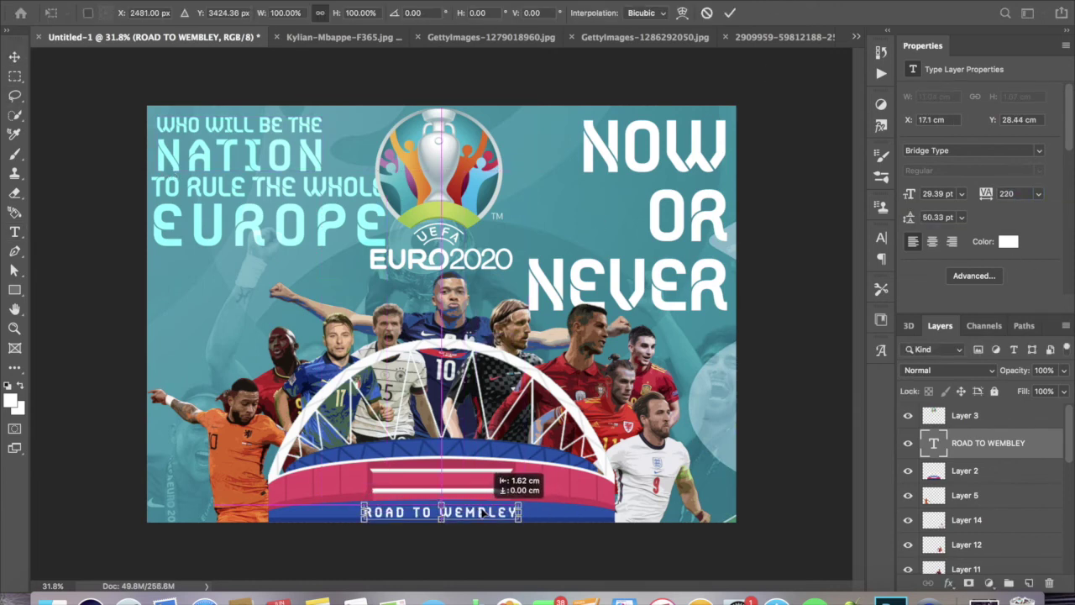
left_click(730, 13)
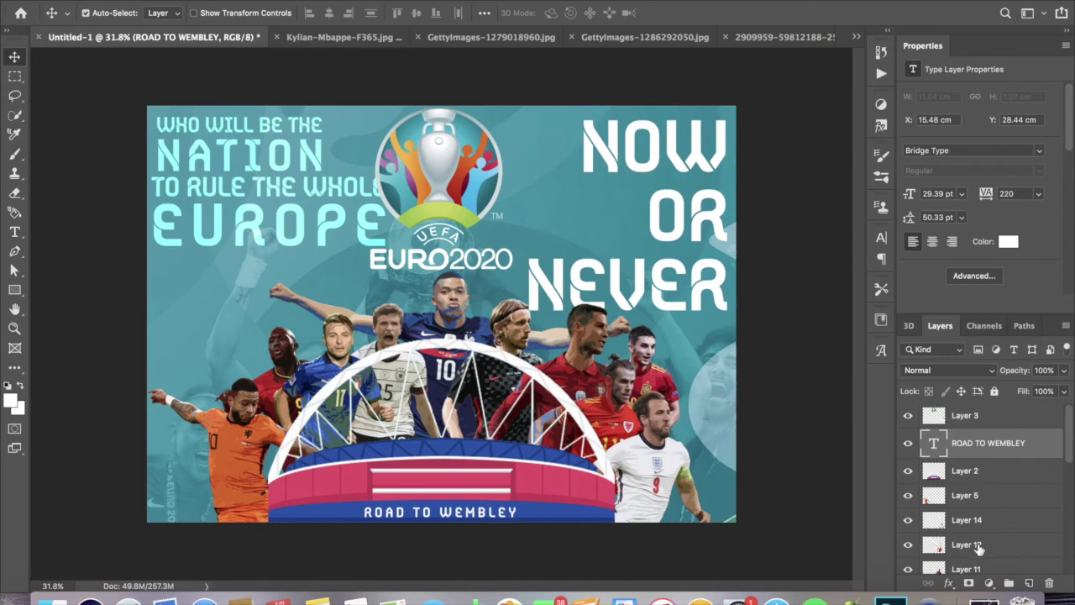
Fade the TO RULE THE WHOLE EUROPE layer by lowering its opacity.
scroll(979, 504, "down", 3)
left_click(991, 468)
left_click(1063, 370)
left_click_drag(1050, 390, 1012, 391)
Fade the WHO WILL BE THE NATION headline to 24% and set ROAD TO WEMBLEY to Overlay.
left_click(987, 498)
key("2")
key("4")
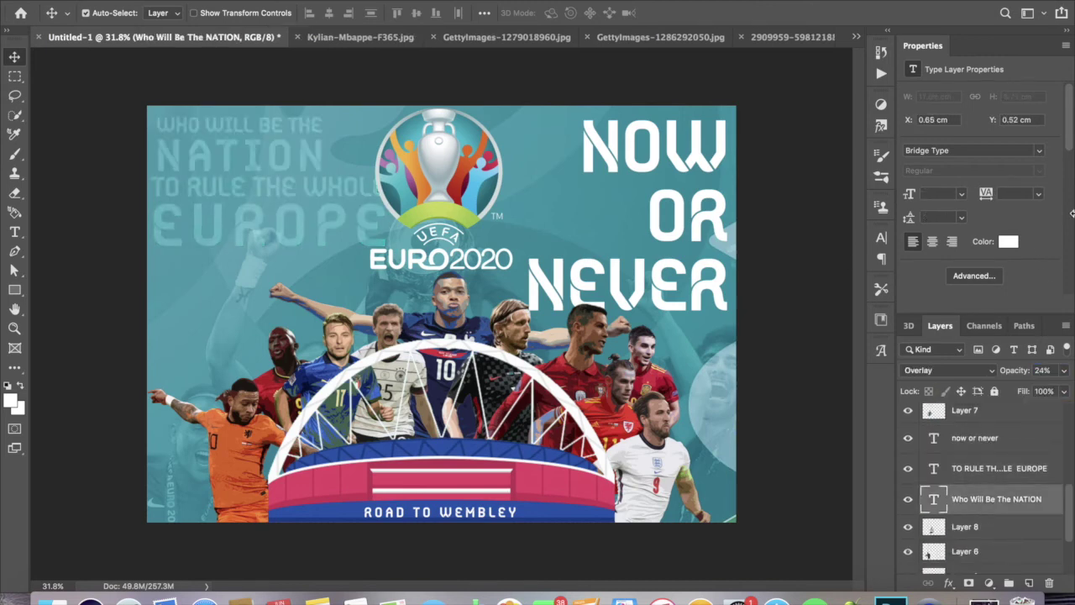
scroll(1029, 499, "down", 5)
left_click(1008, 443)
left_click(995, 369)
left_click(1065, 374)
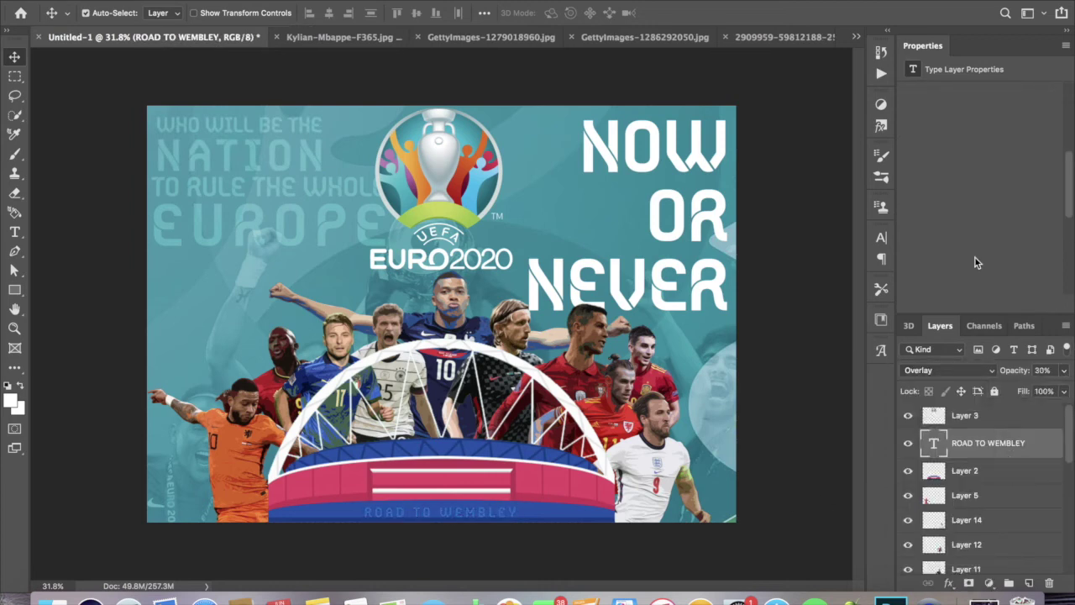
Select both headline layers and shift them slightly down together.
scroll(991, 470, "up", 5)
left_click(999, 417)
left_click(949, 369)
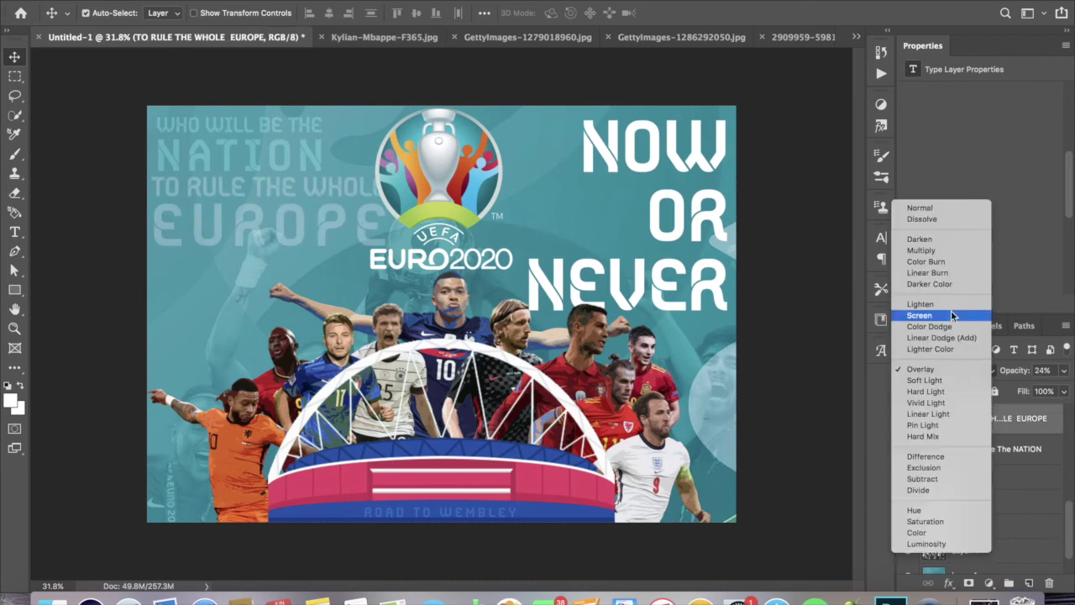
left_click(996, 449)
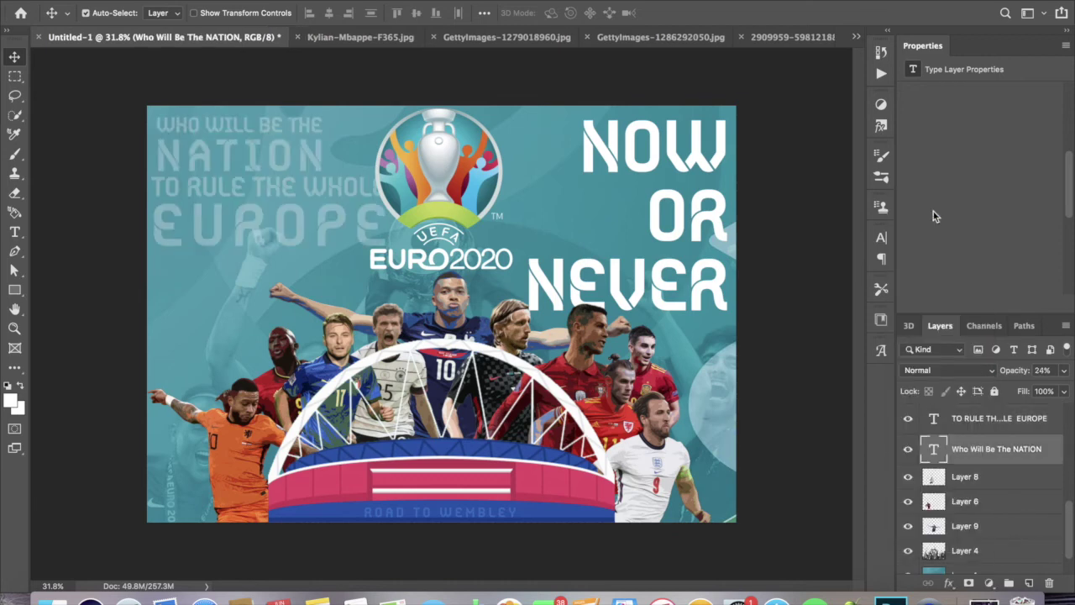
left_click(999, 418, "shift")
key("ctrl+t")
left_click_drag(332, 232, 384, 260)
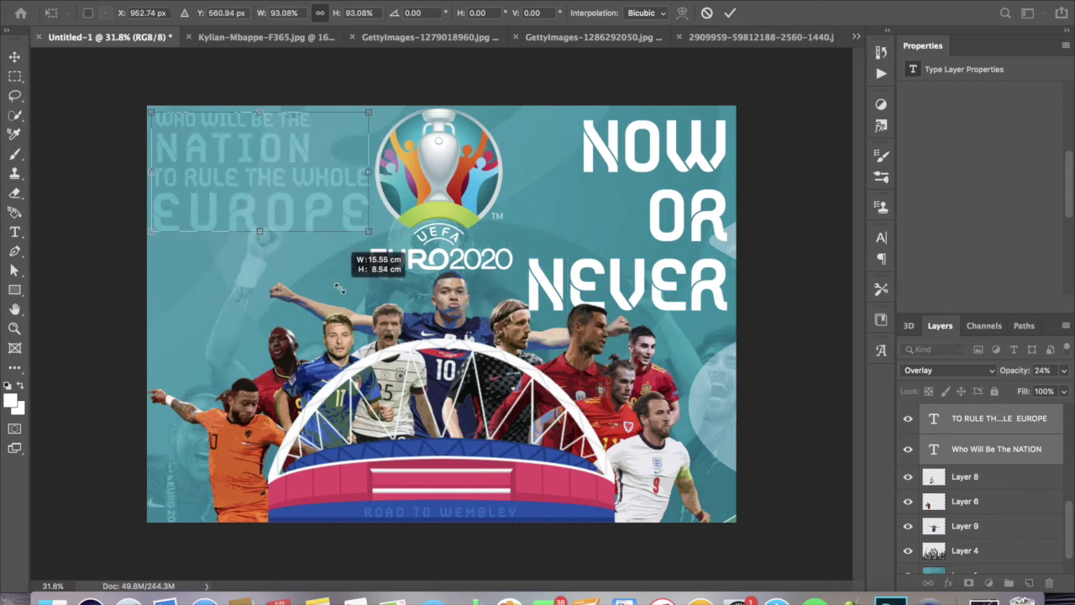
left_click(730, 13)
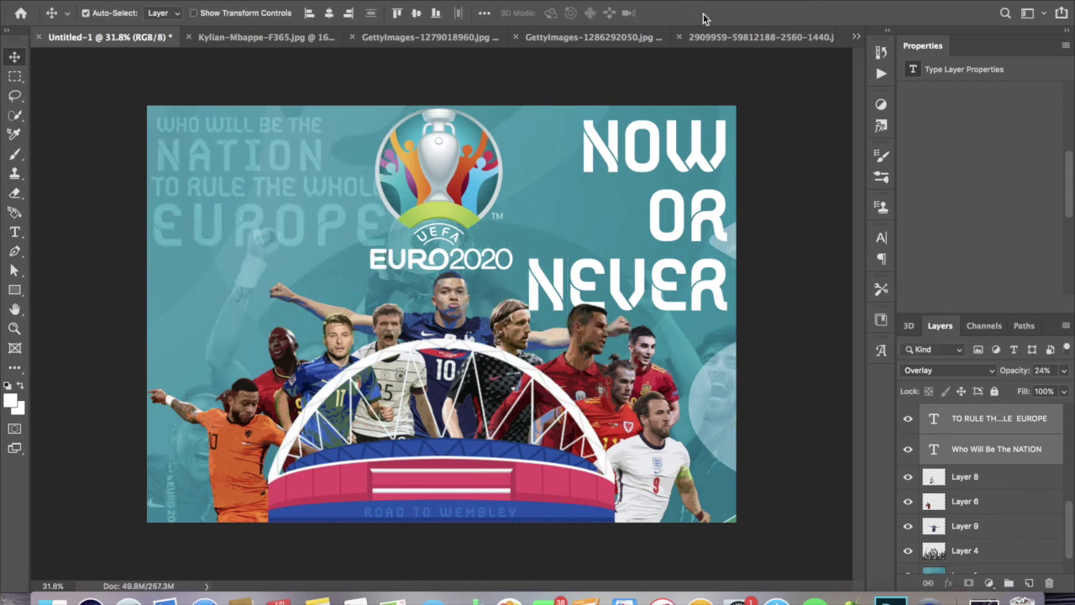
left_click(151, 12)
Open 'paper texture by freeject.net 6' from Downloads > PNG Images > Texture > Paper textures.
left_click(328, 205)
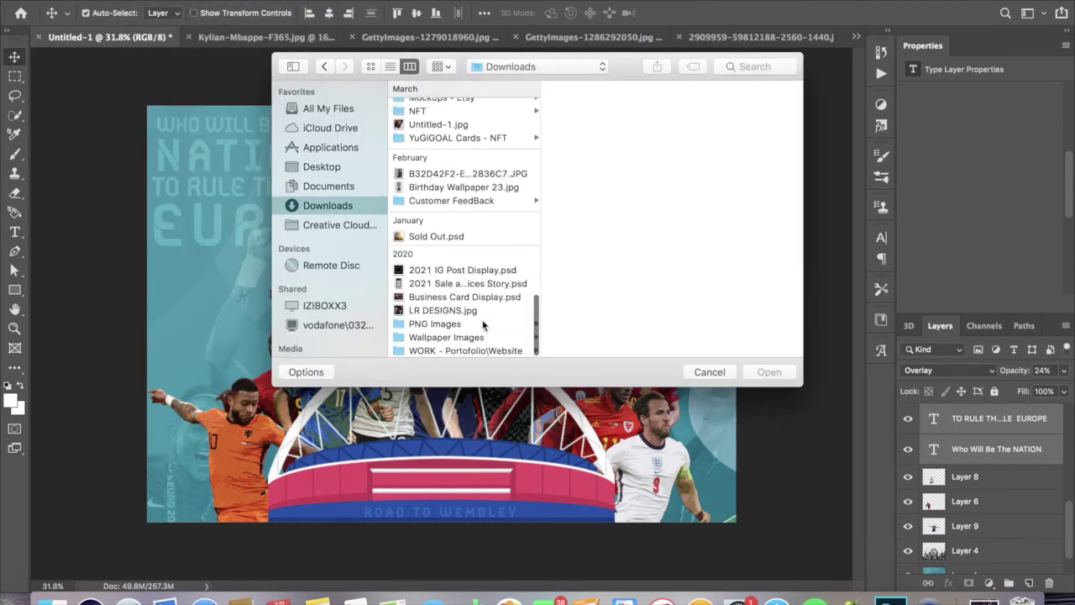
left_click(434, 323)
scroll(631, 297, "down", 2)
left_click(588, 350)
left_click(684, 193)
scroll(689, 195, "down", 5)
scroll(689, 195, "down", 5)
left_click(708, 294)
key("Down")
key("Up")
key("Up")
key("Up")
key("Up")
key("Up")
key("Up")
key("Up")
key("Up")
key("Up")
key("Up")
key("Up")
key("Up")
key("Up")
key("Up")
key("Up")
key("Up")
key("Up")
key("Up")
key("Up")
key("Up")
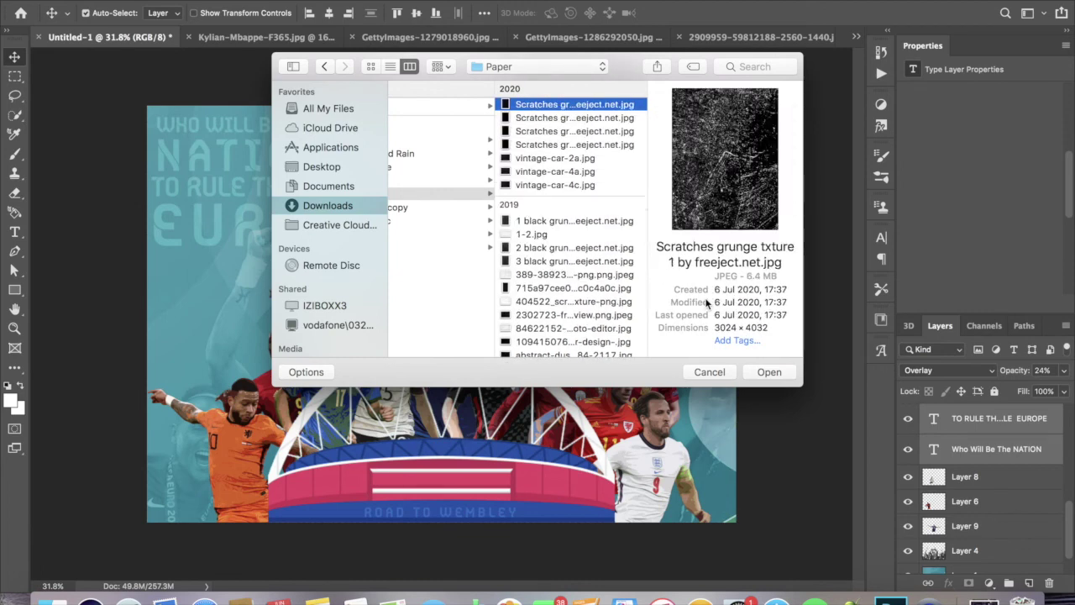
key("Up")
key("Up")
key("Up")
key("Up")
key("Up")
key("Up")
key("Down")
key("Down")
key("Down")
key("Return")
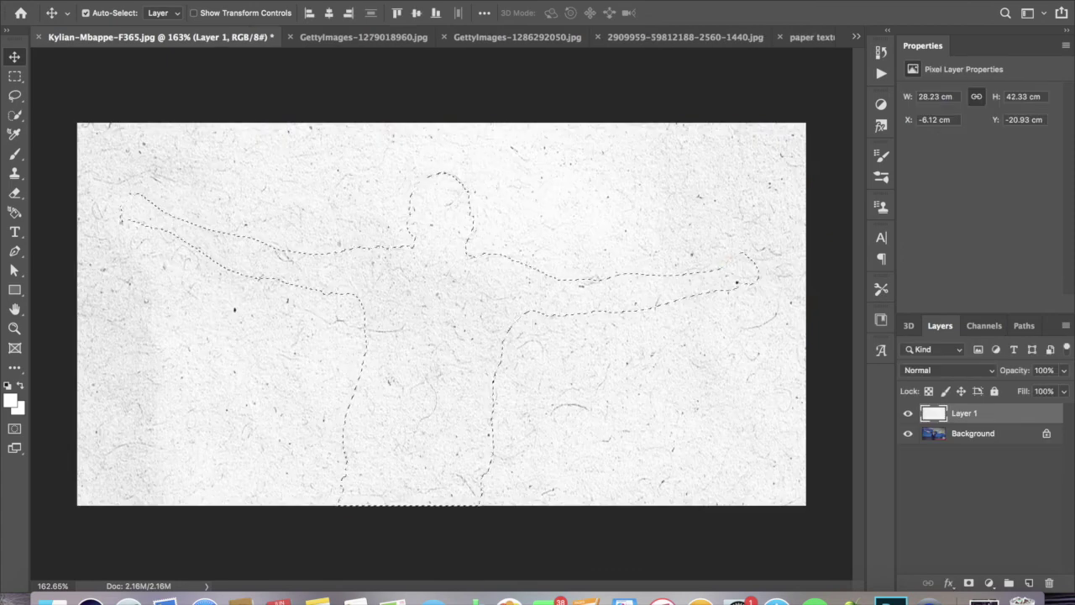
Close the extra player photo unsaved, then rotate the texture 90° and scale it over the poster.
key("super+w")
left_click(458, 199)
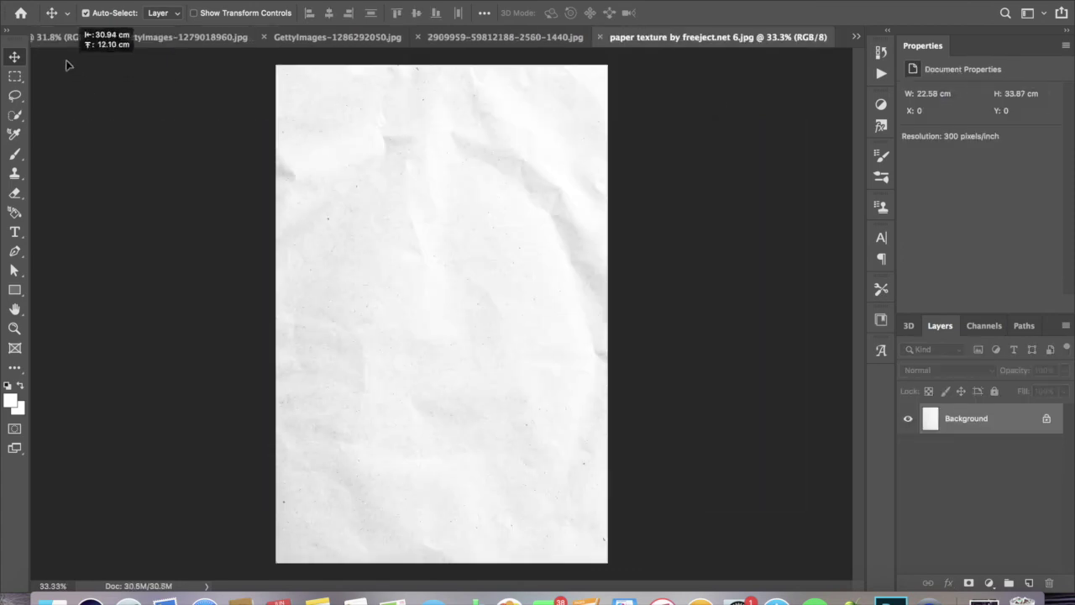
left_click(67, 37)
left_click(201, 2)
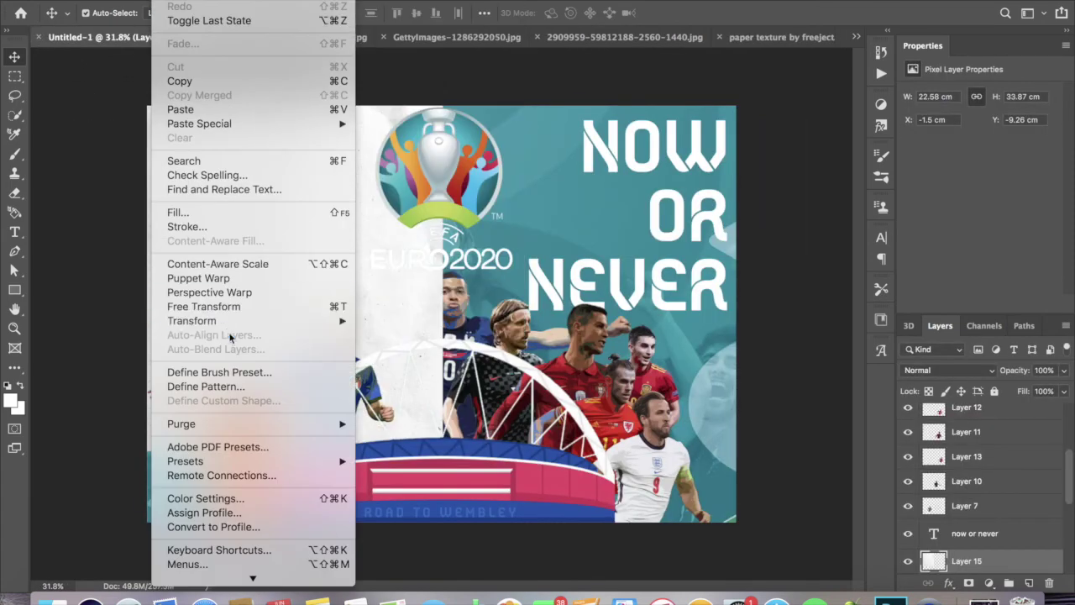
left_click(420, 518)
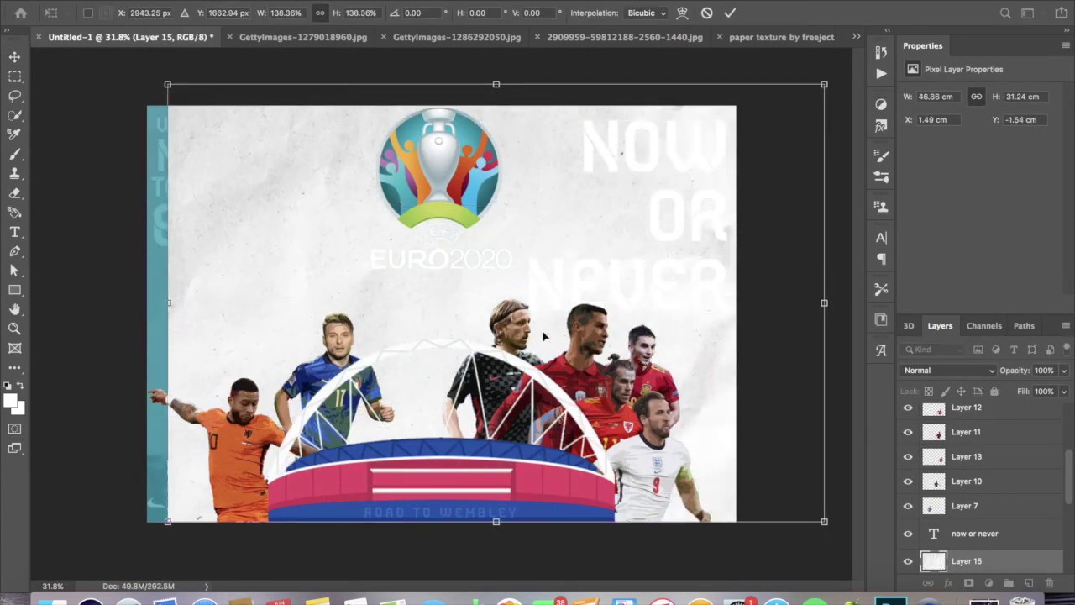
left_click_drag(642, 206, 845, 72)
key("Return")
Bring the texture layer to the top and blend it with Linear Burn.
key("super+shift+bracketright")
left_click(953, 379)
key("Down")
key("Down")
key("Down")
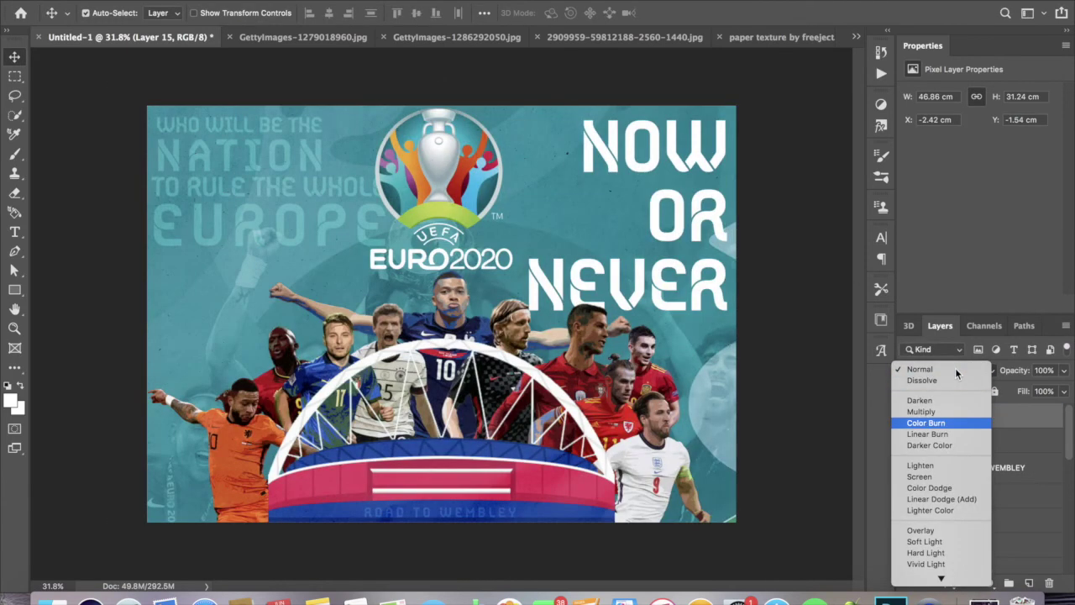
key("Return")
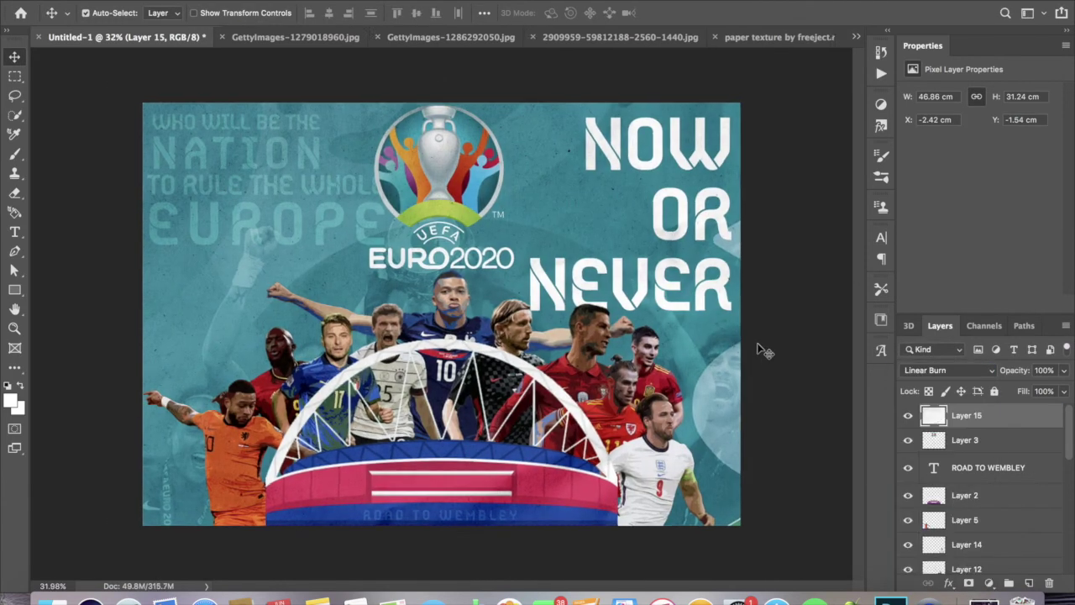